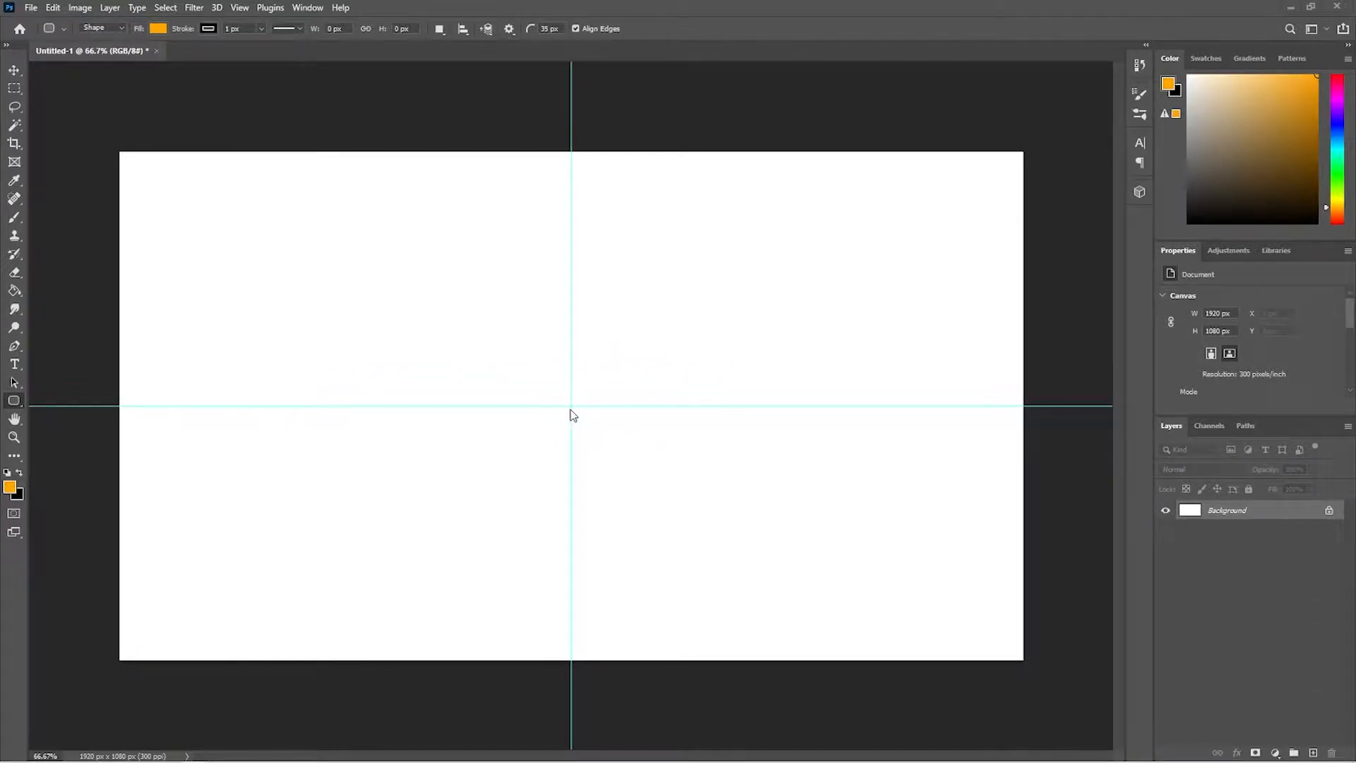
Step: Unlock the background layer, erase all of its white content, and add a new empty layer above it
left_click(1328, 511)
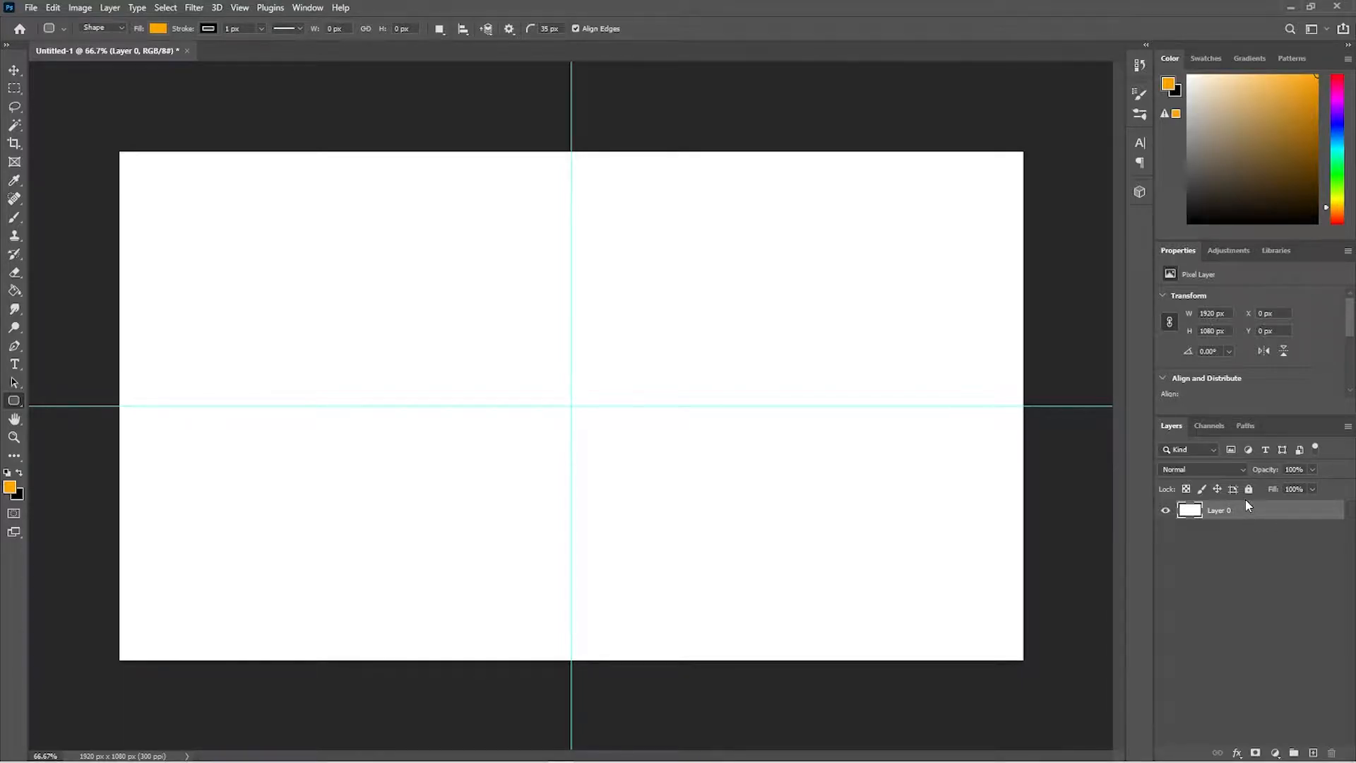
key("ctrl+a")
key("Delete")
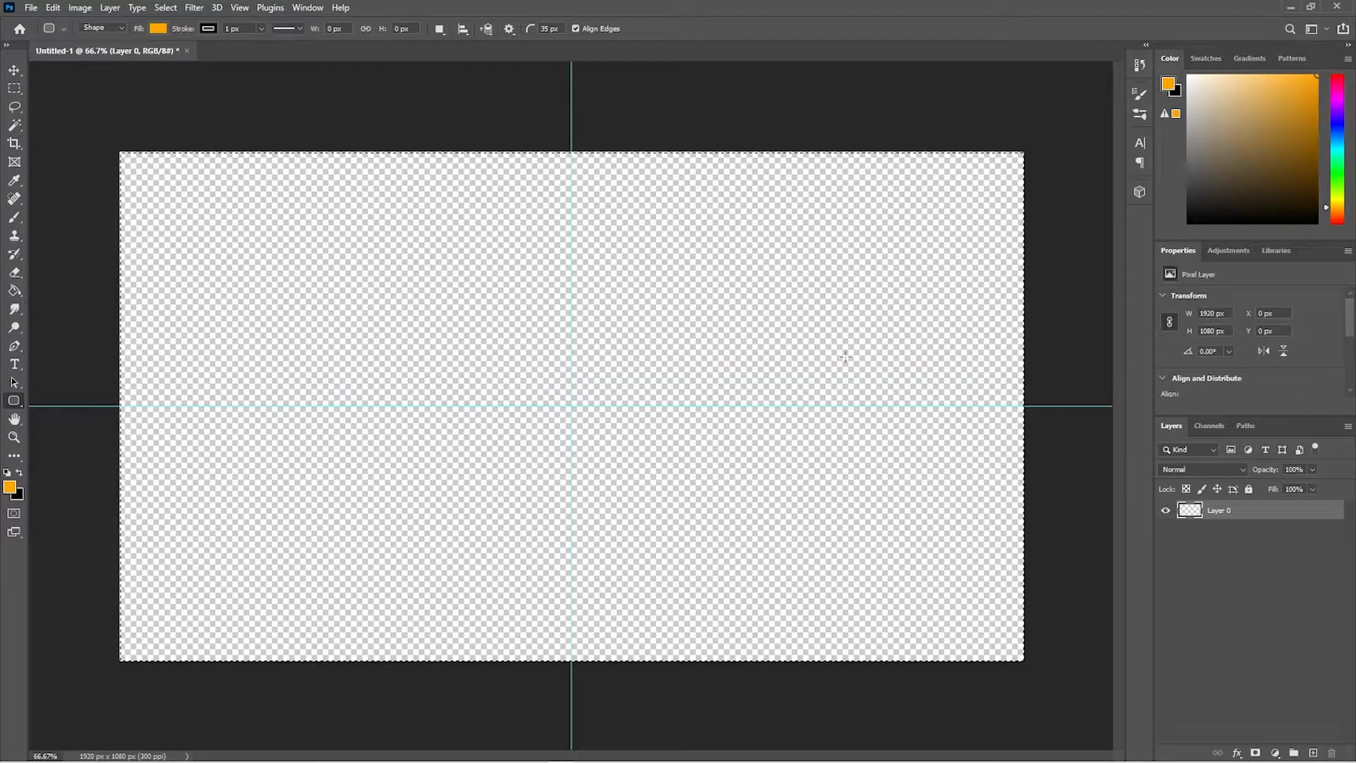
key("ctrl+d")
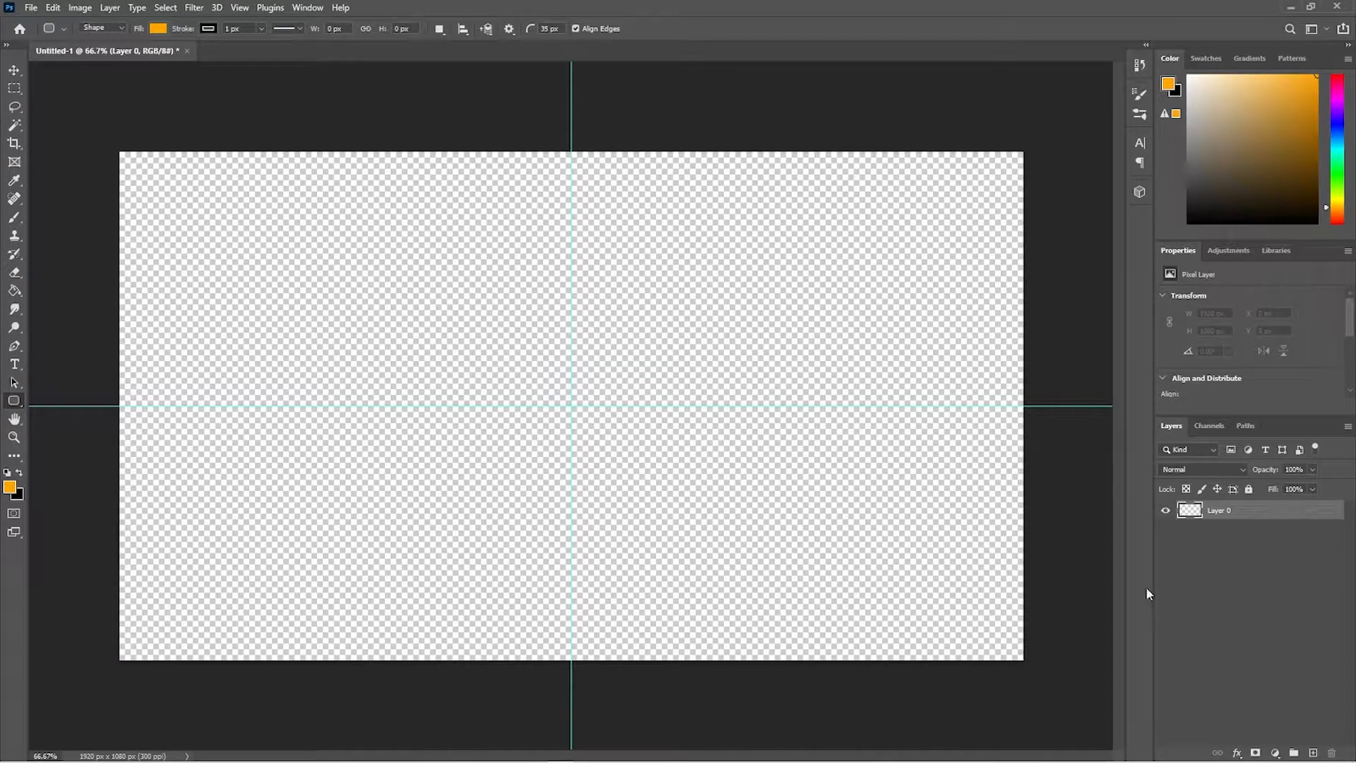
left_click(1313, 753)
Step: Draw an orange rounded rectangle about 1659 by 896 px across the canvas with the Rounded Rectangle tool
right_click(15, 403)
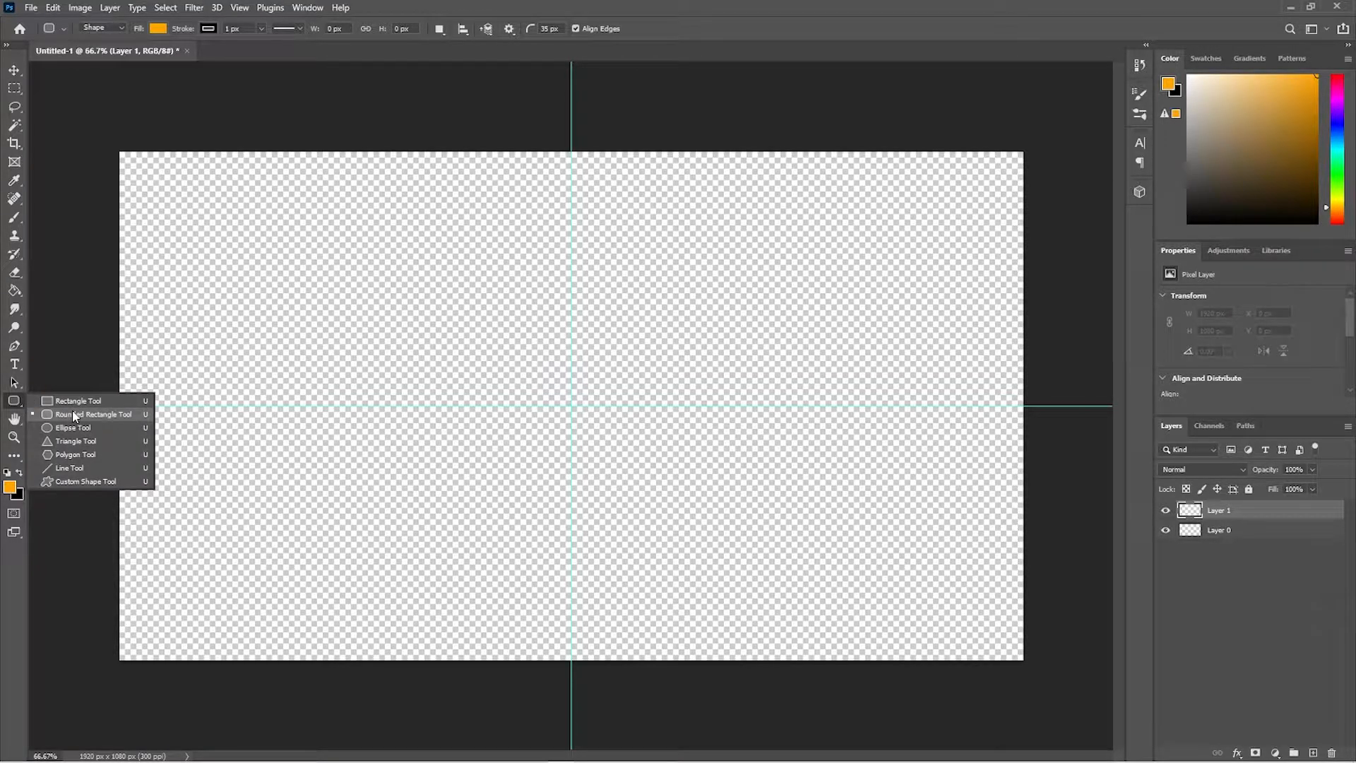
left_click(110, 417)
left_click_drag(208, 191, 987, 613)
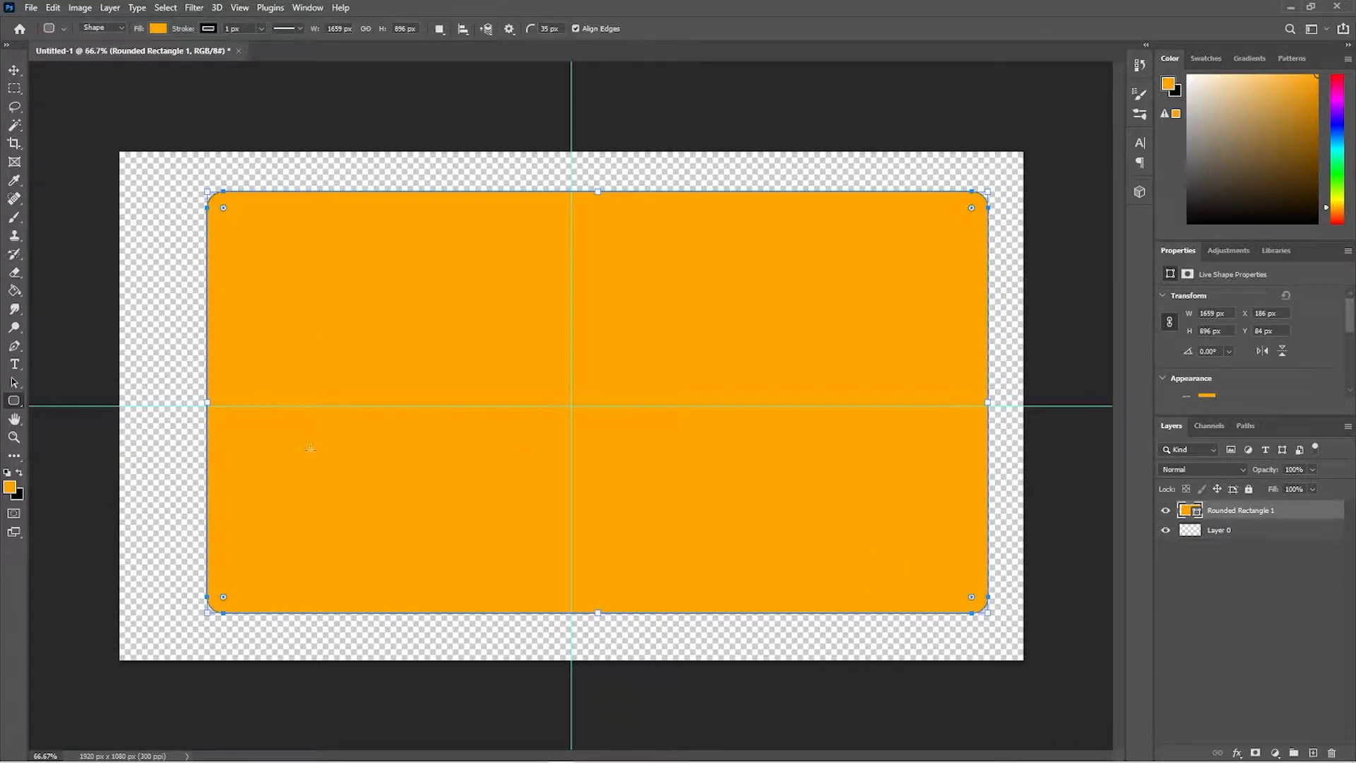
Step: Set the foreground color to black (000000) and undo the orange rounded rectangle
left_click(12, 489)
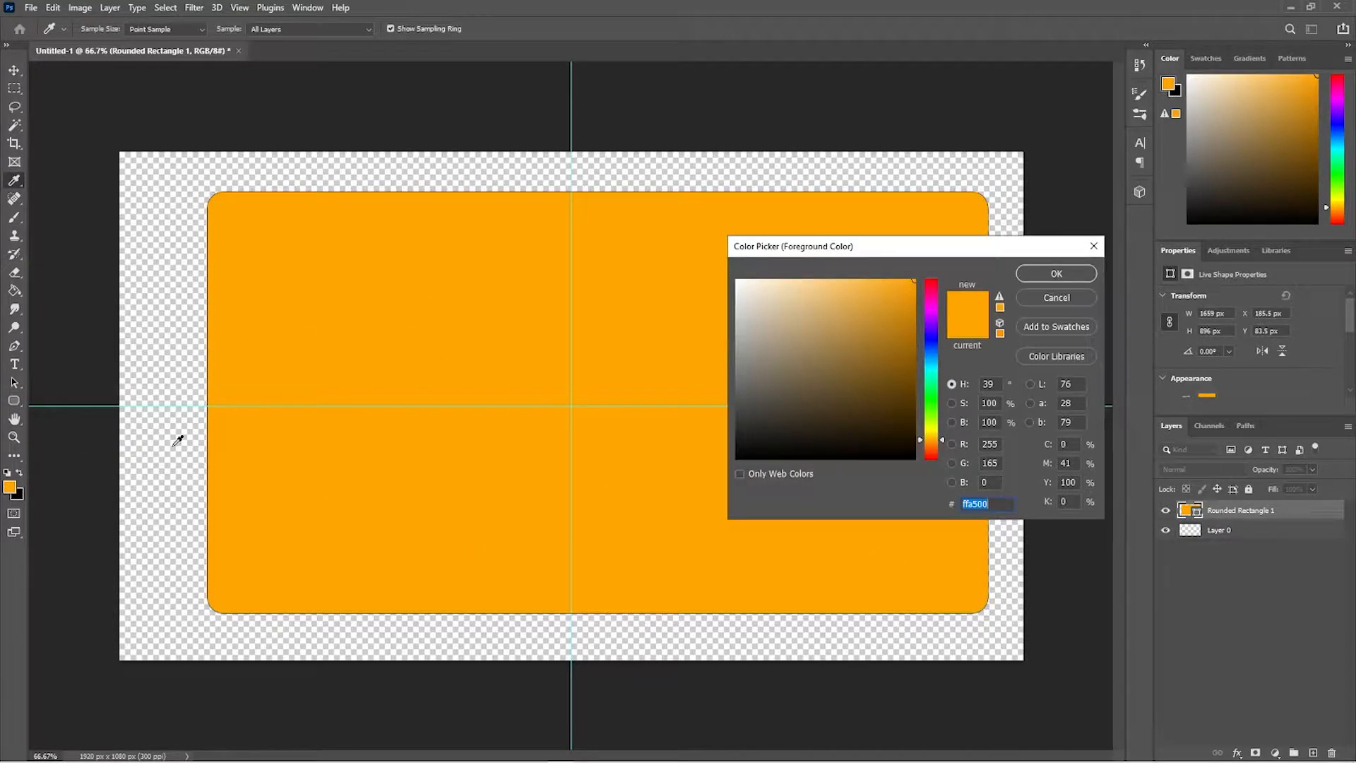
type("000000")
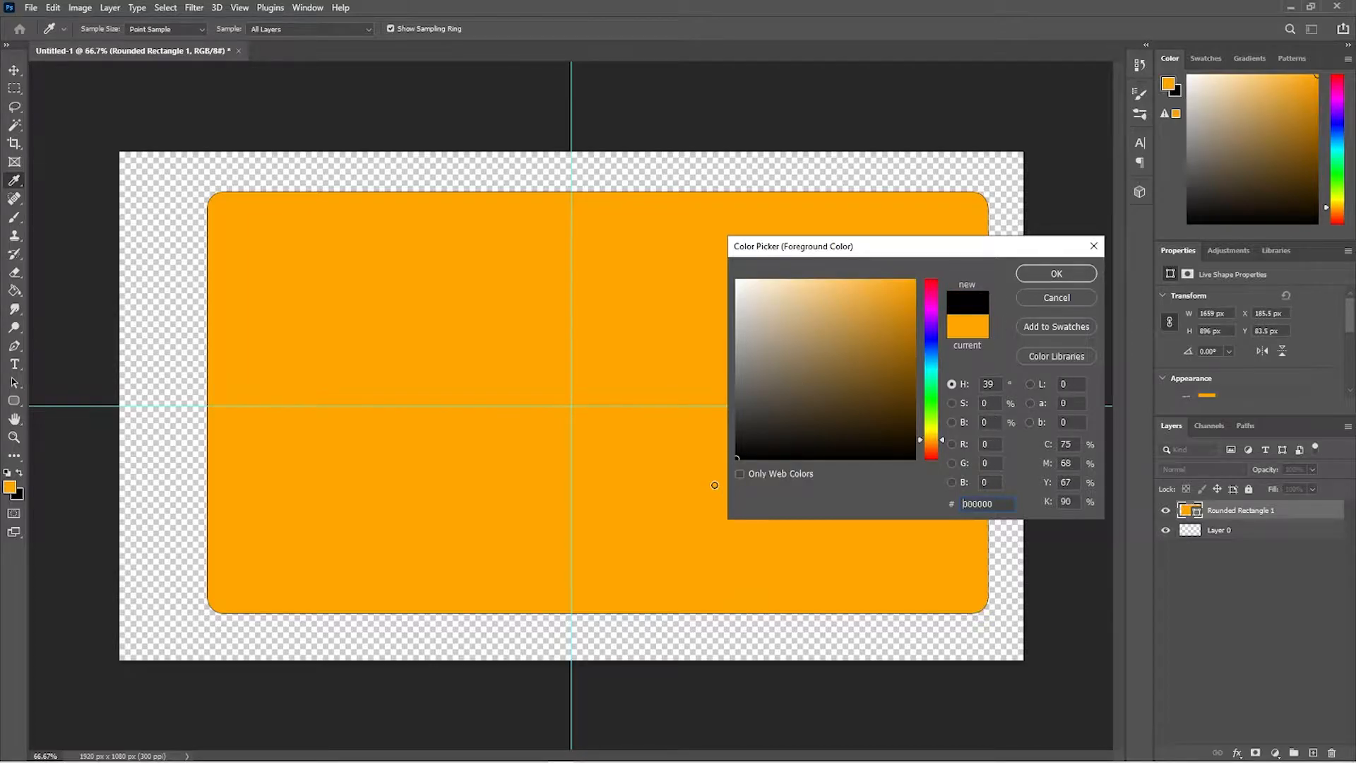
left_click(1065, 273)
key("u")
key("ctrl+z")
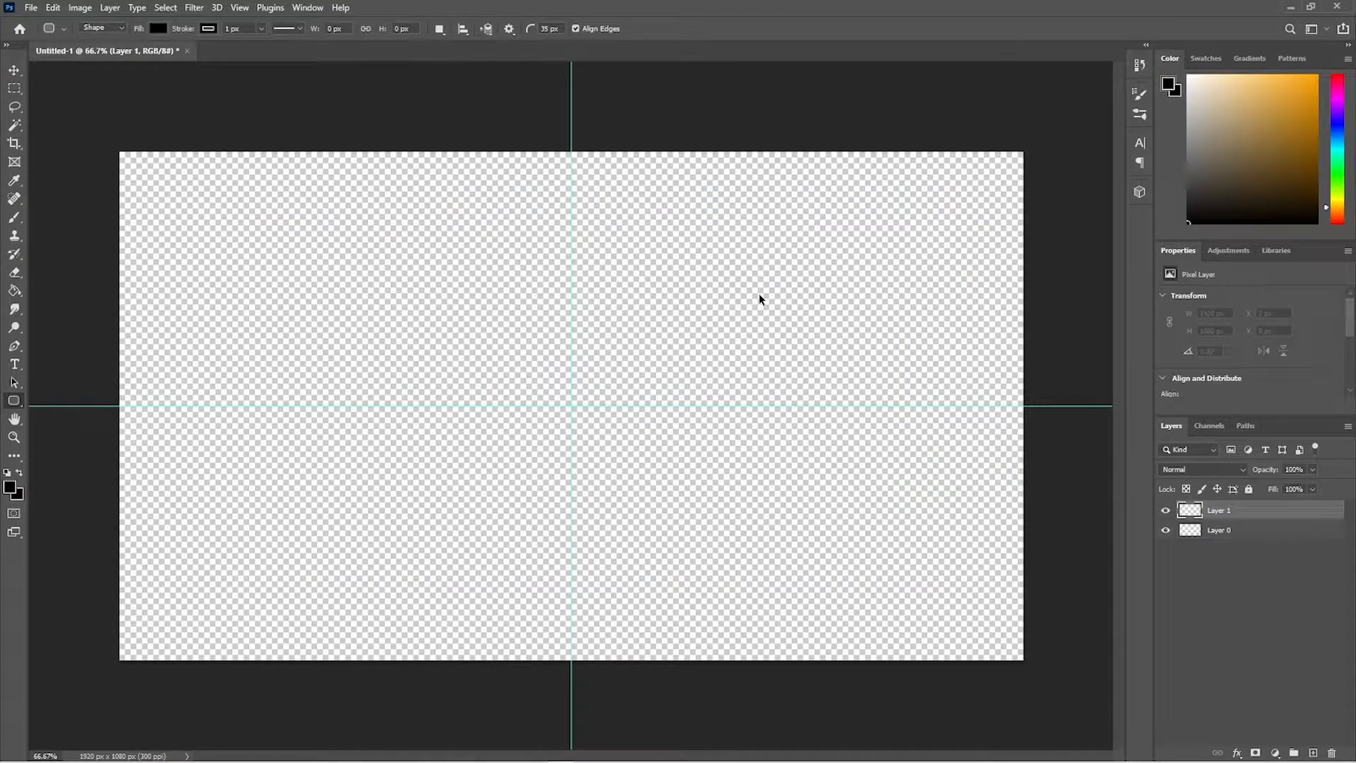
Step: Draw a black rounded rectangle about 1823 by 969 px over most of the canvas and rasterize its layer
left_click_drag(144, 172, 1001, 627)
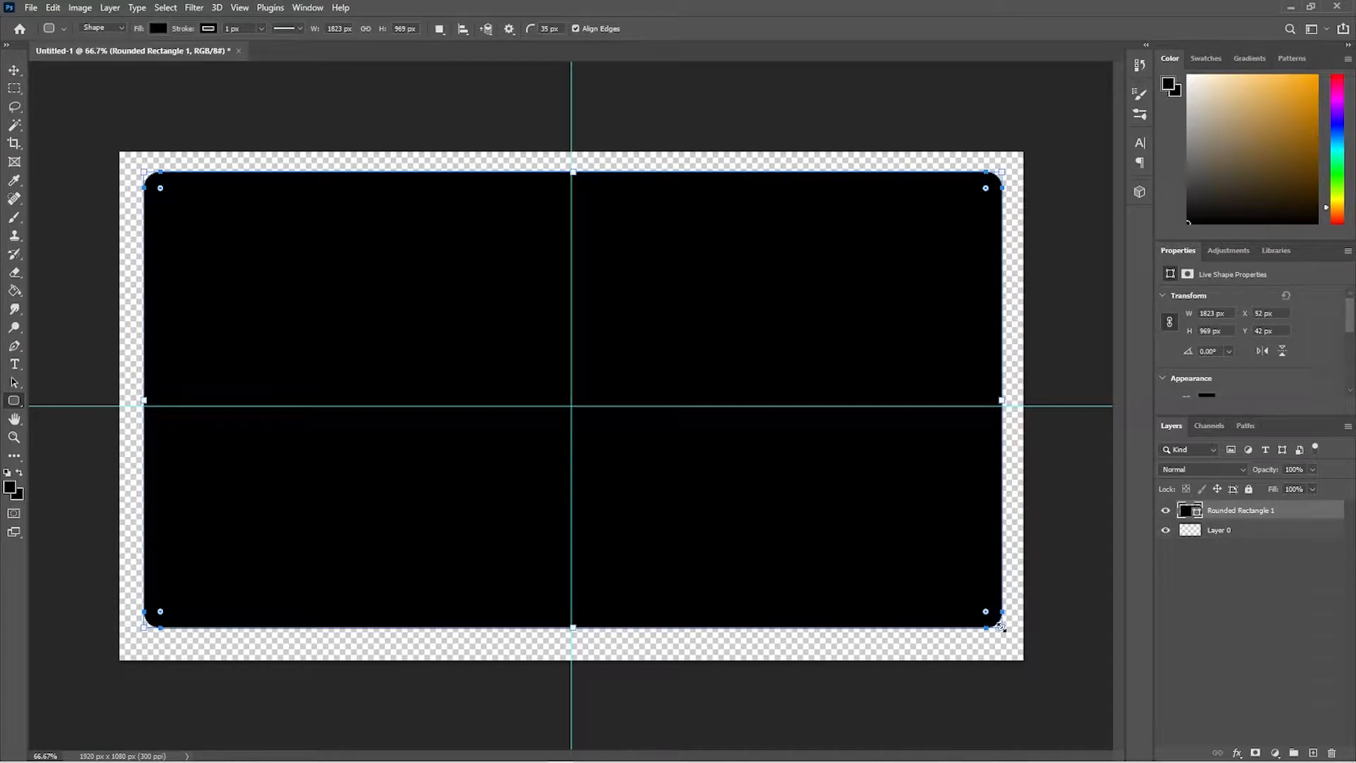
left_click(15, 70)
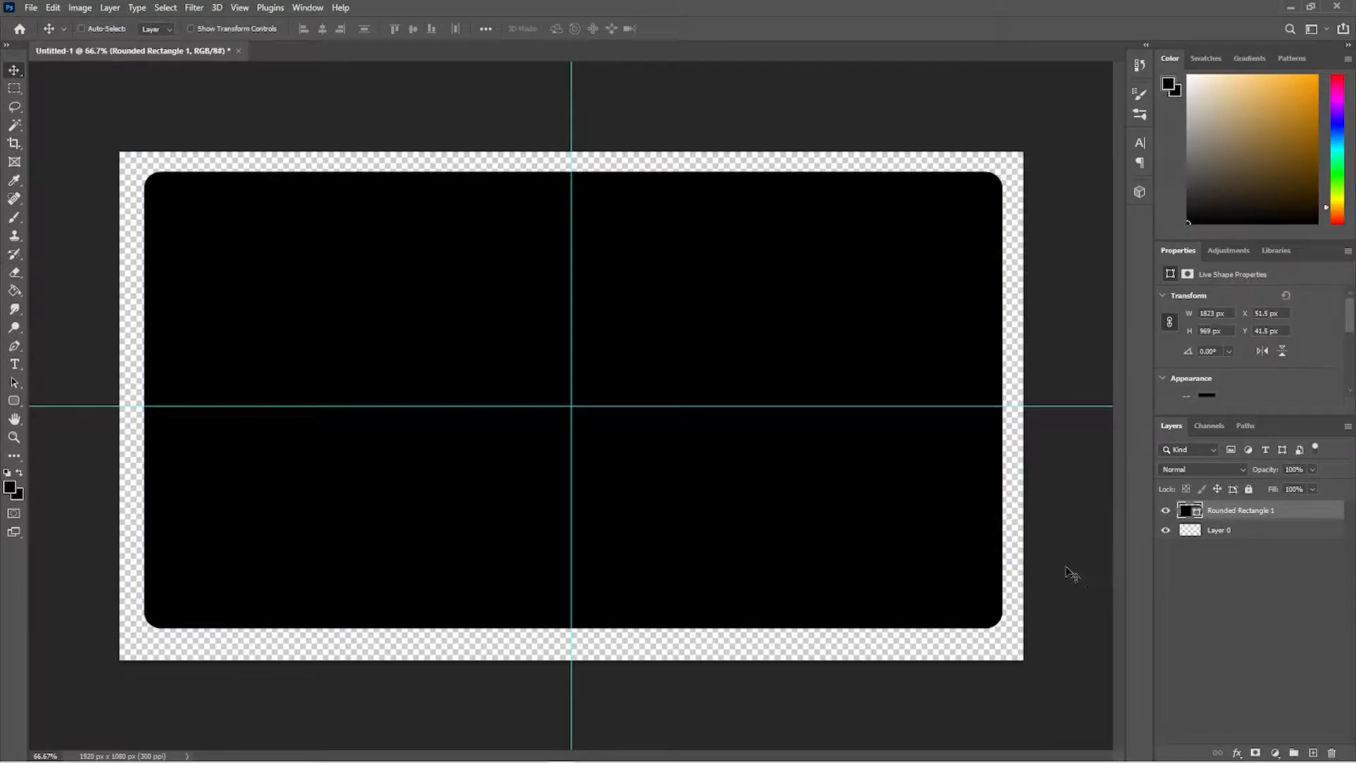
right_click(1272, 521)
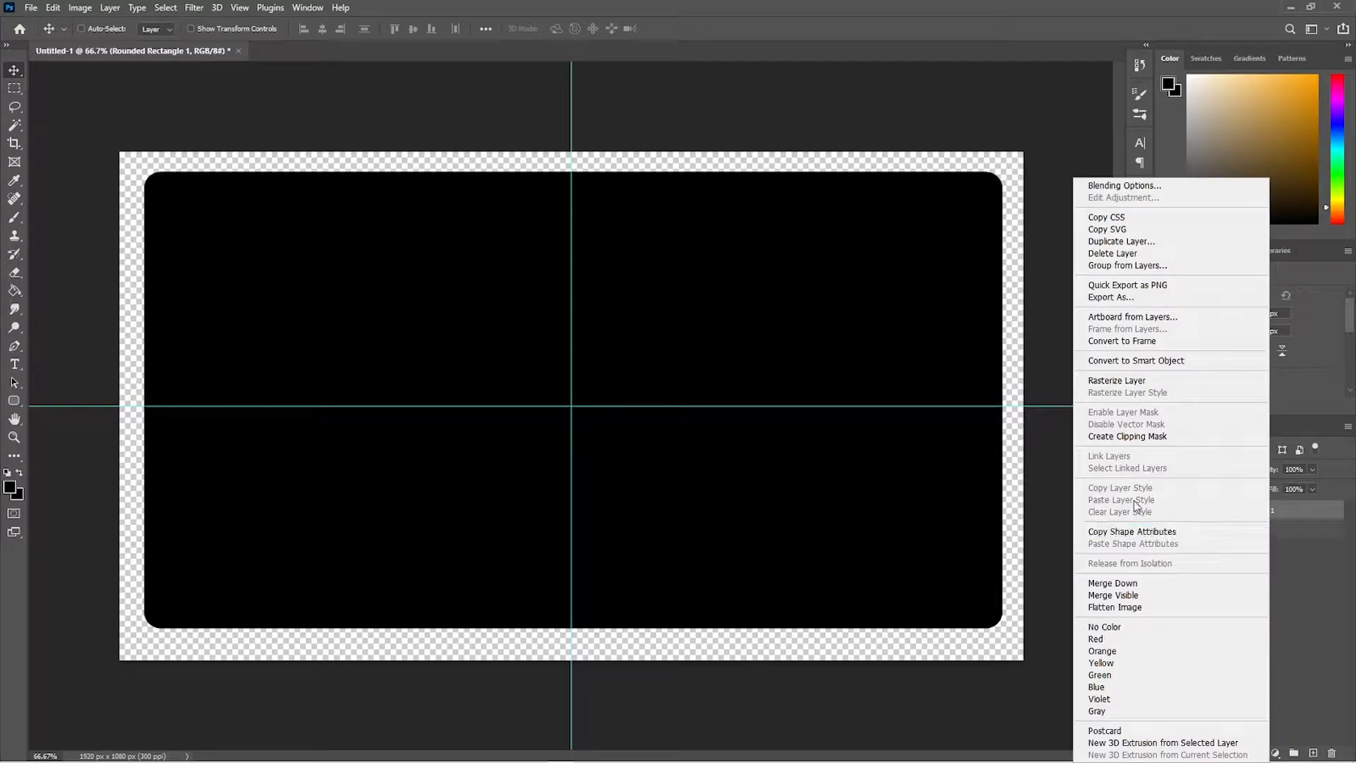
left_click(1159, 381)
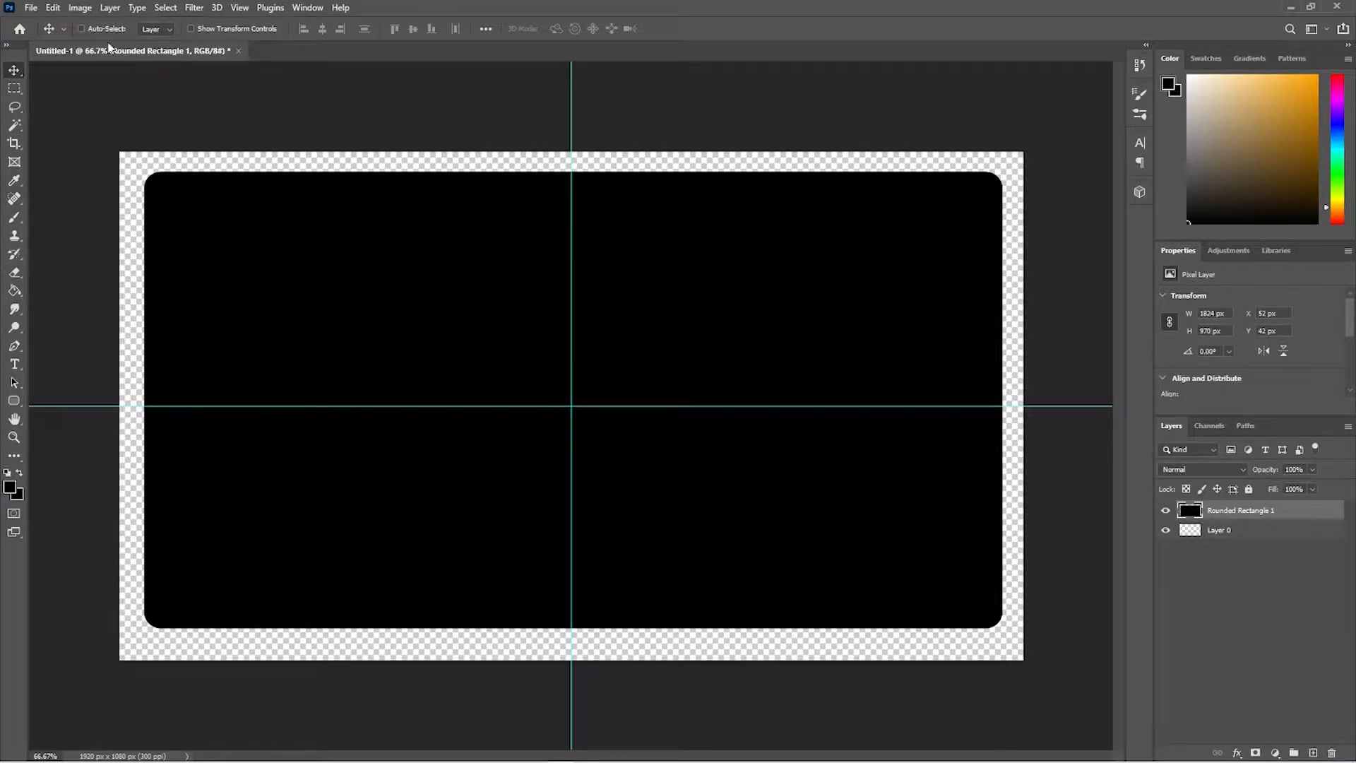
Step: Save the black rectangle as a PNG named mask001 in the cam frames and masks folder
left_click(32, 8)
left_click(76, 177)
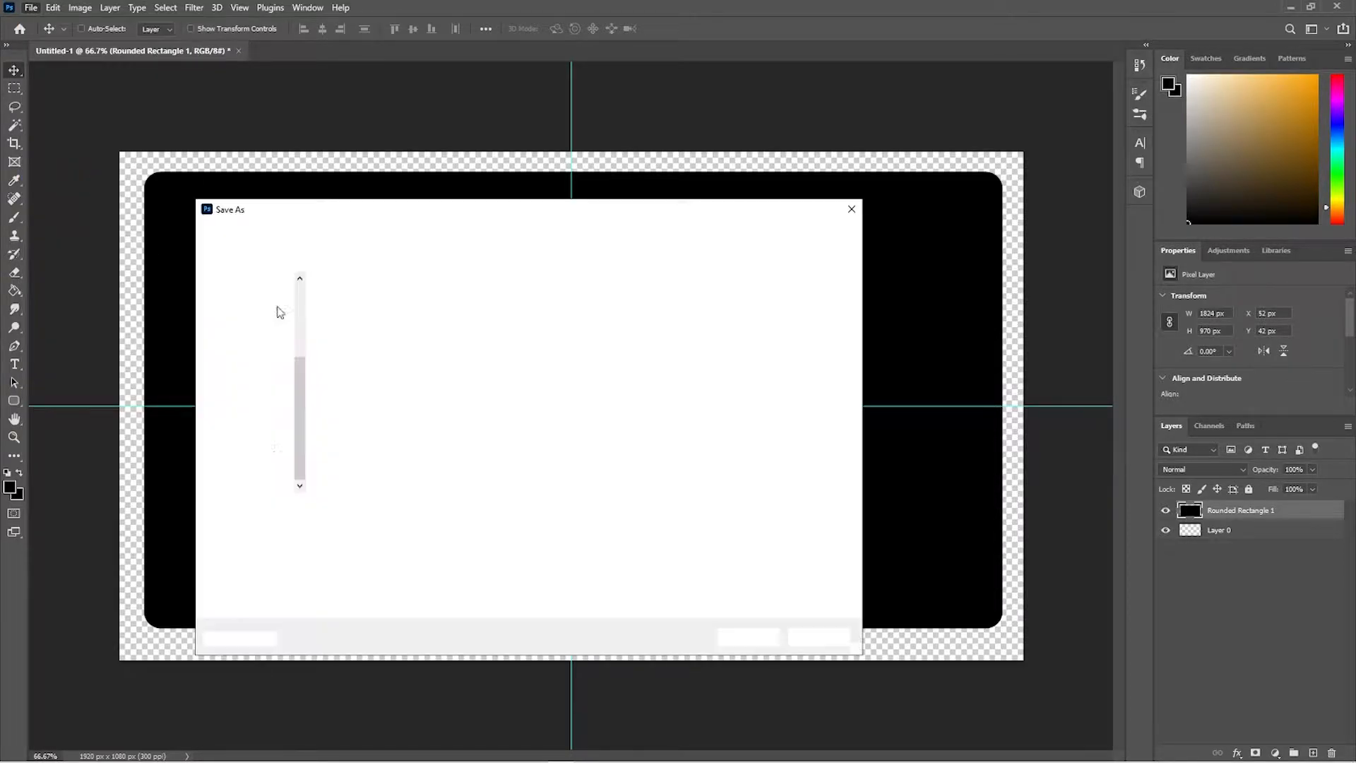
left_click(407, 526)
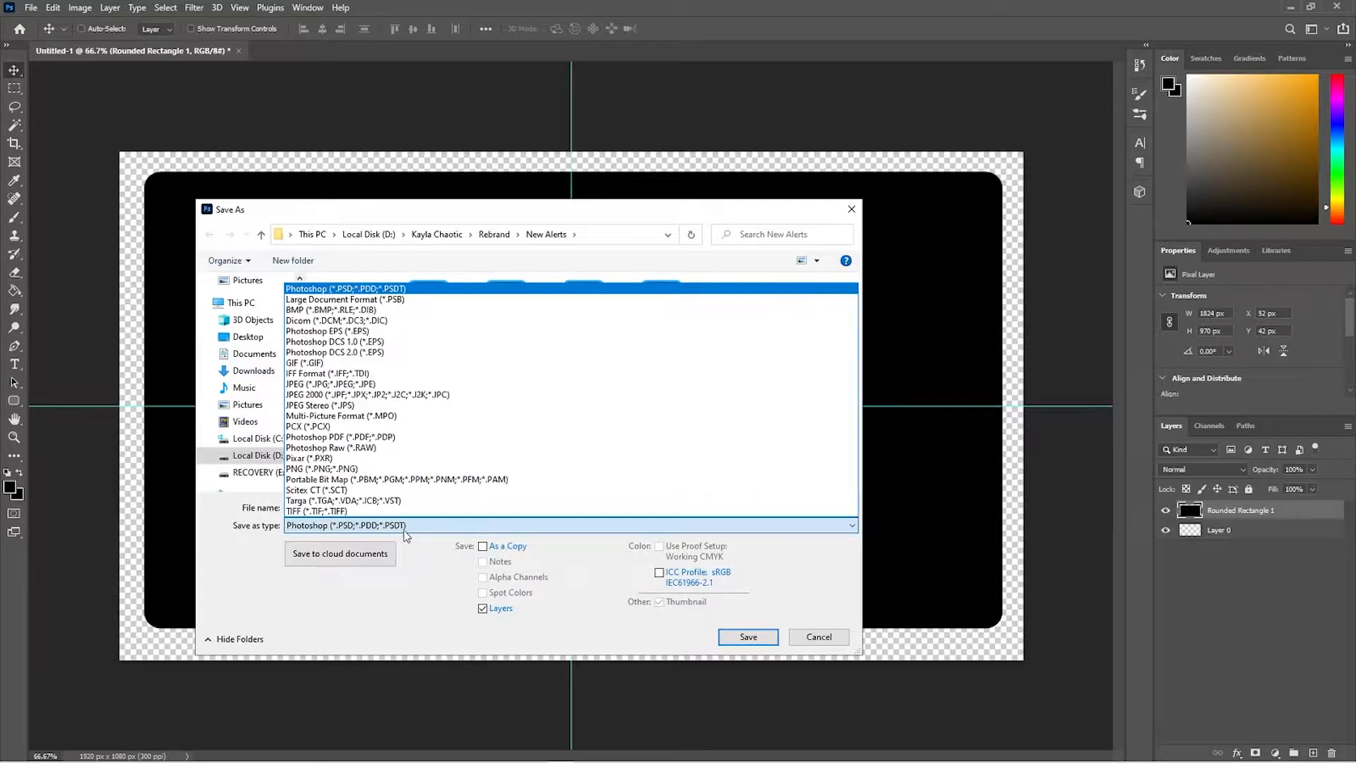
left_click(349, 469)
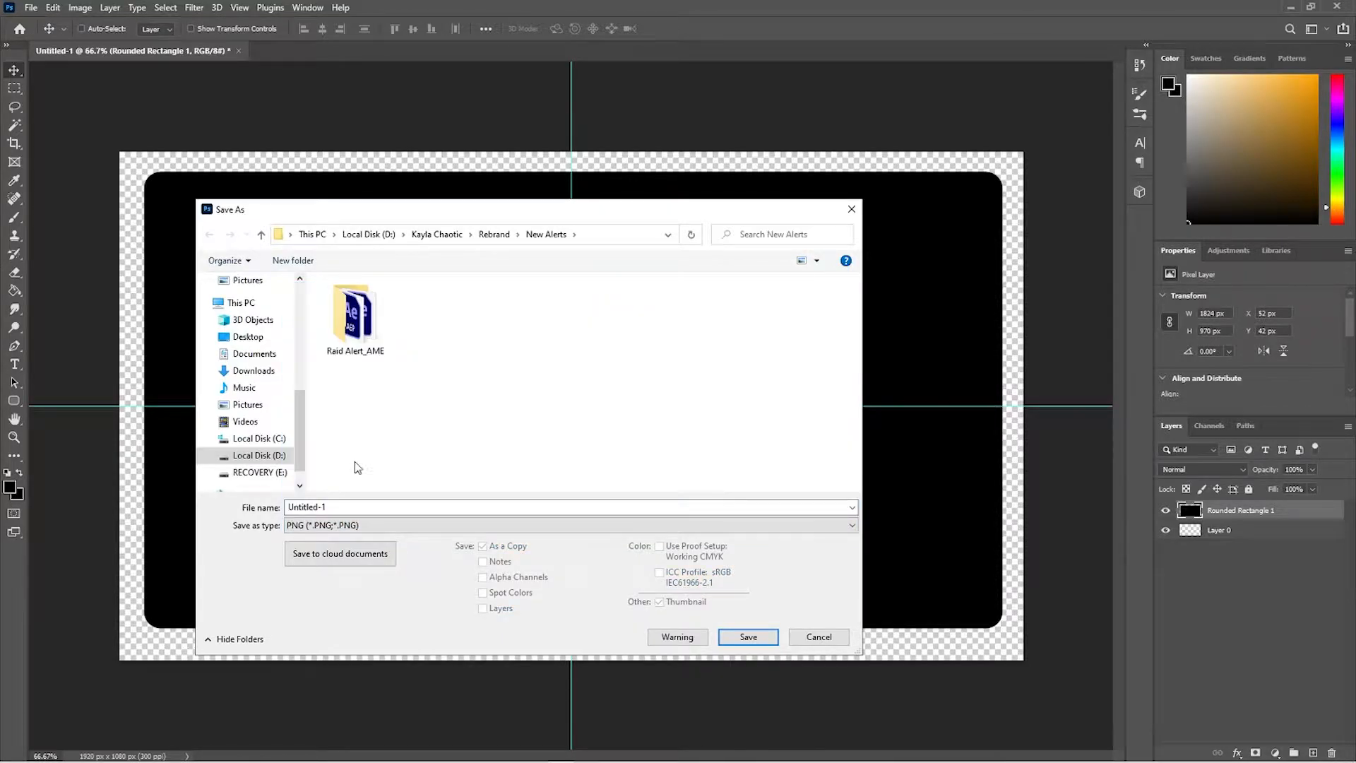
key("Return")
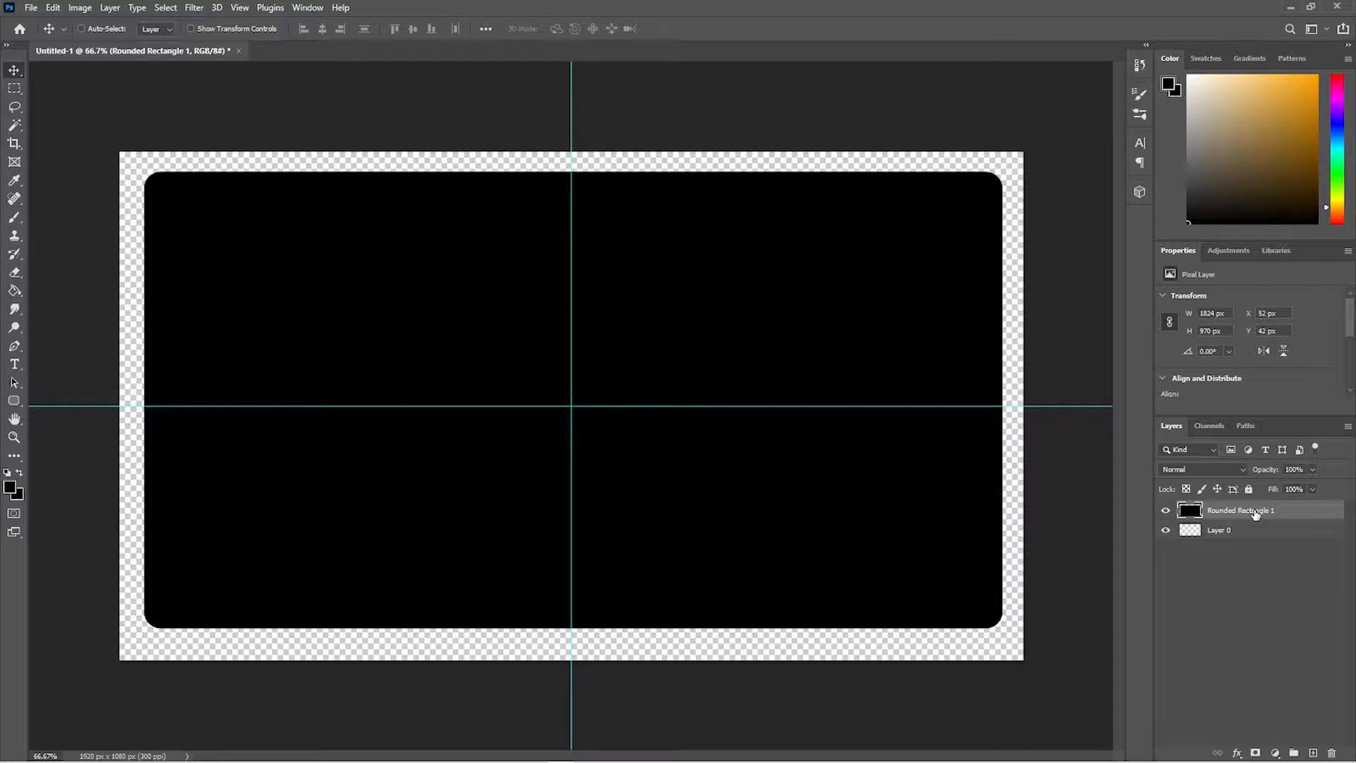
Step: Duplicate the rounded rectangle layer and clear all guides from the document
key("ctrl+j")
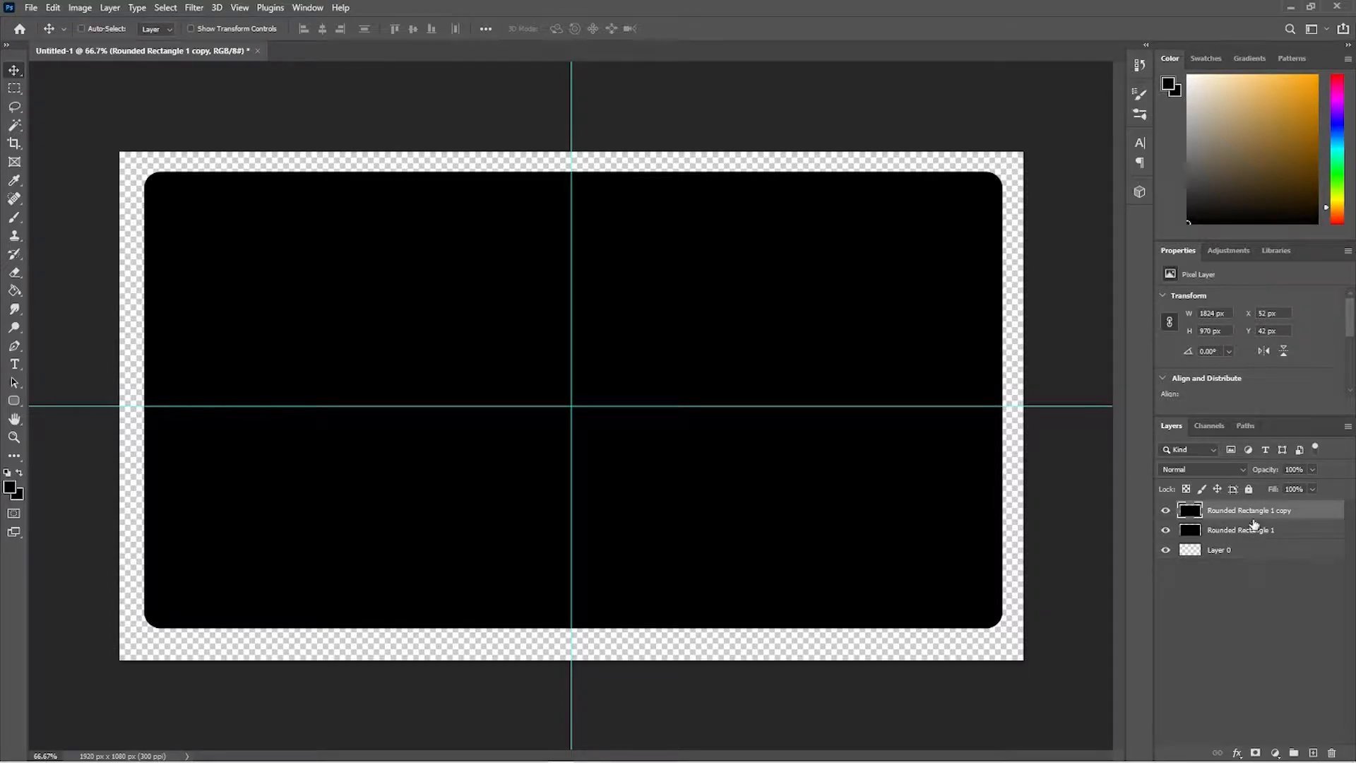
left_click(239, 8)
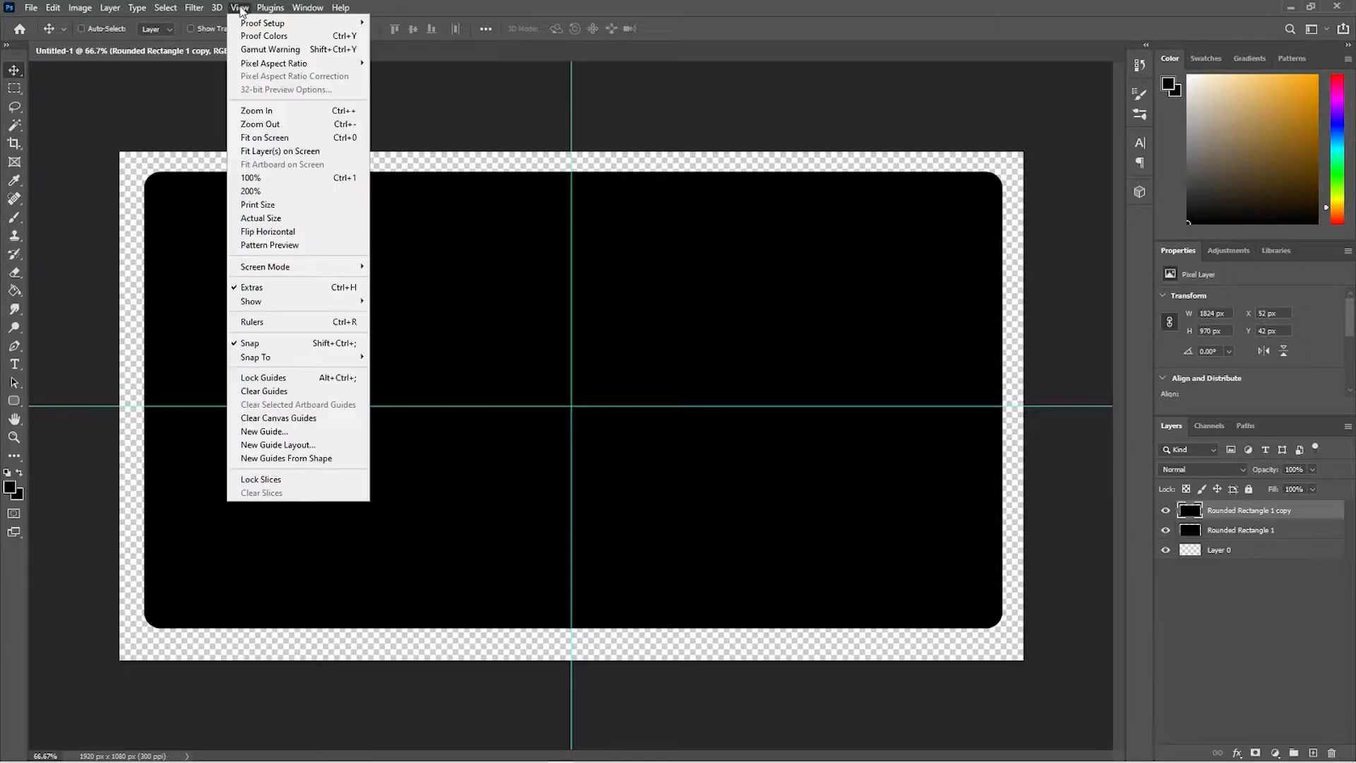
left_click(289, 396)
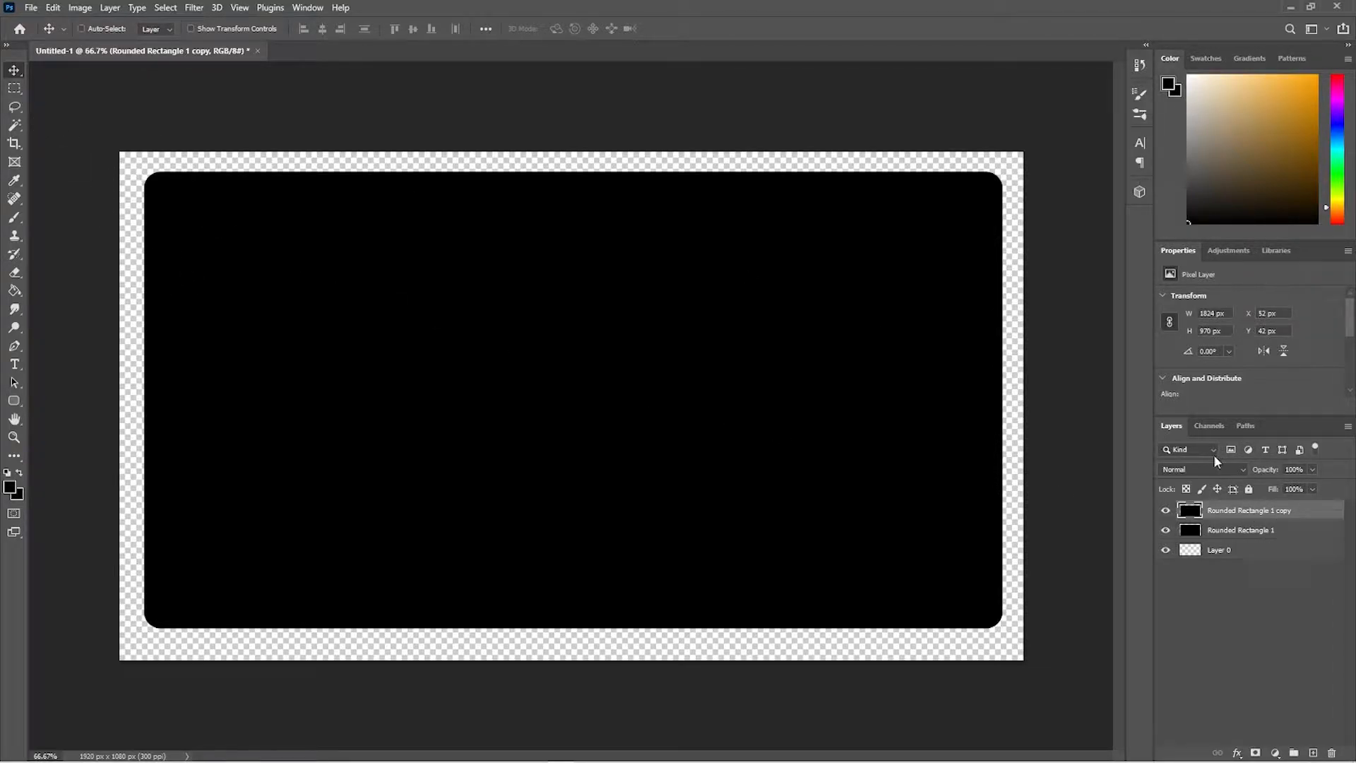
Step: Add a 7 px outside stroke in bright green (30ff00) to the duplicated rectangle layer
double_click(1304, 513)
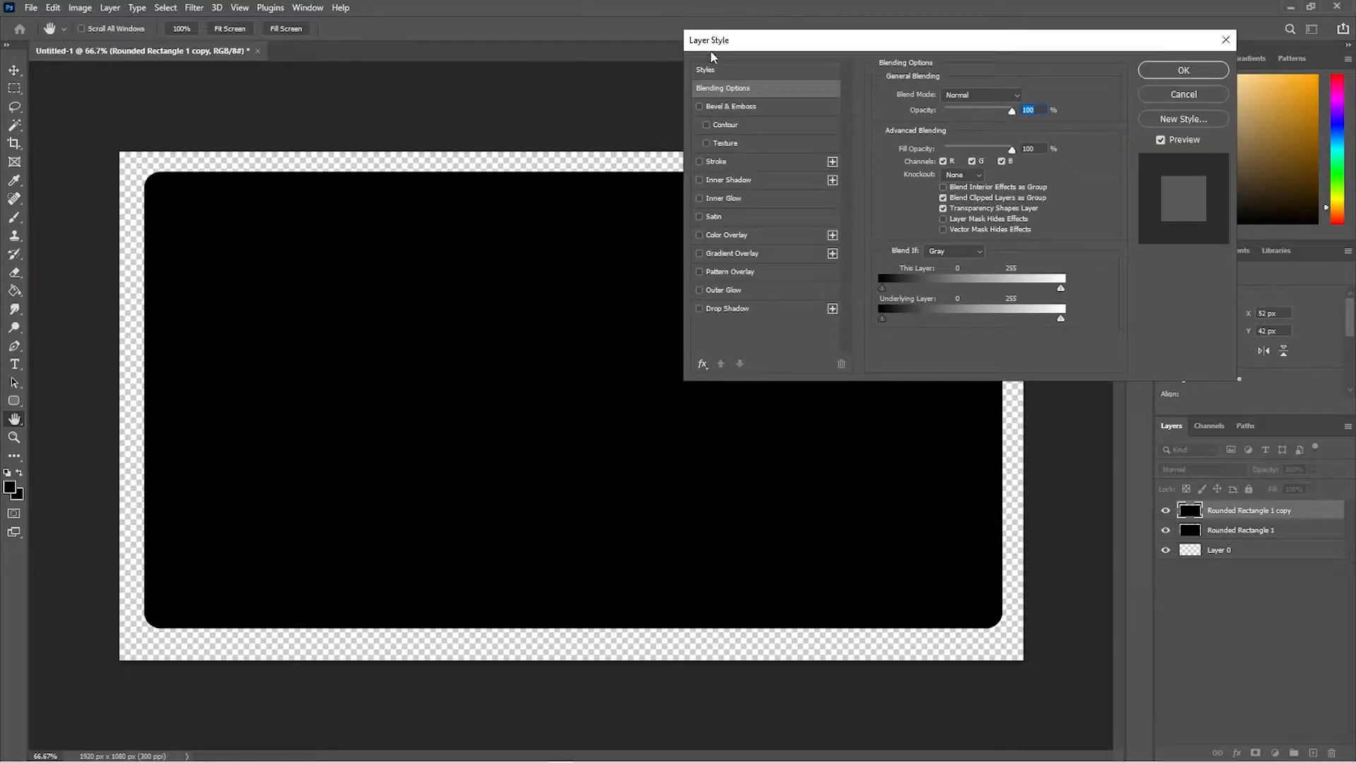
left_click(699, 162)
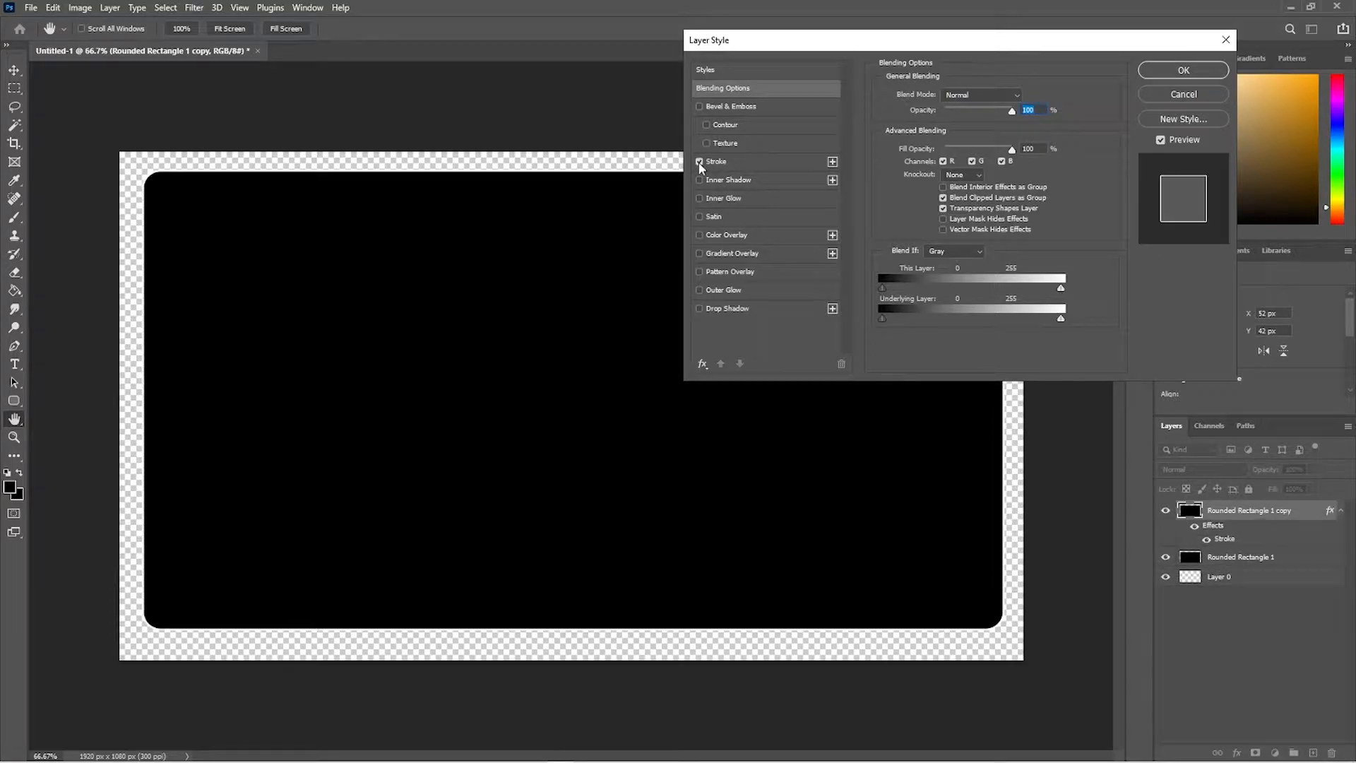
left_click(754, 164)
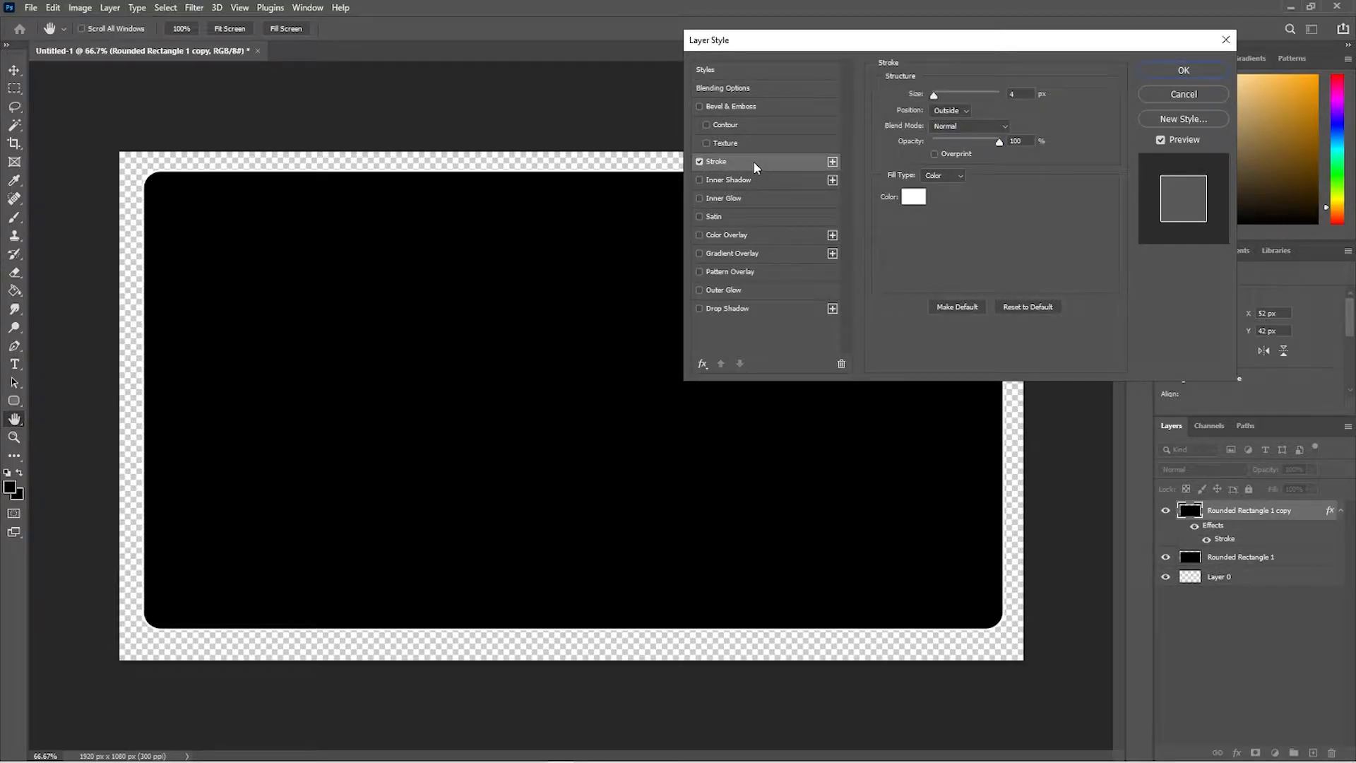
left_click(922, 198)
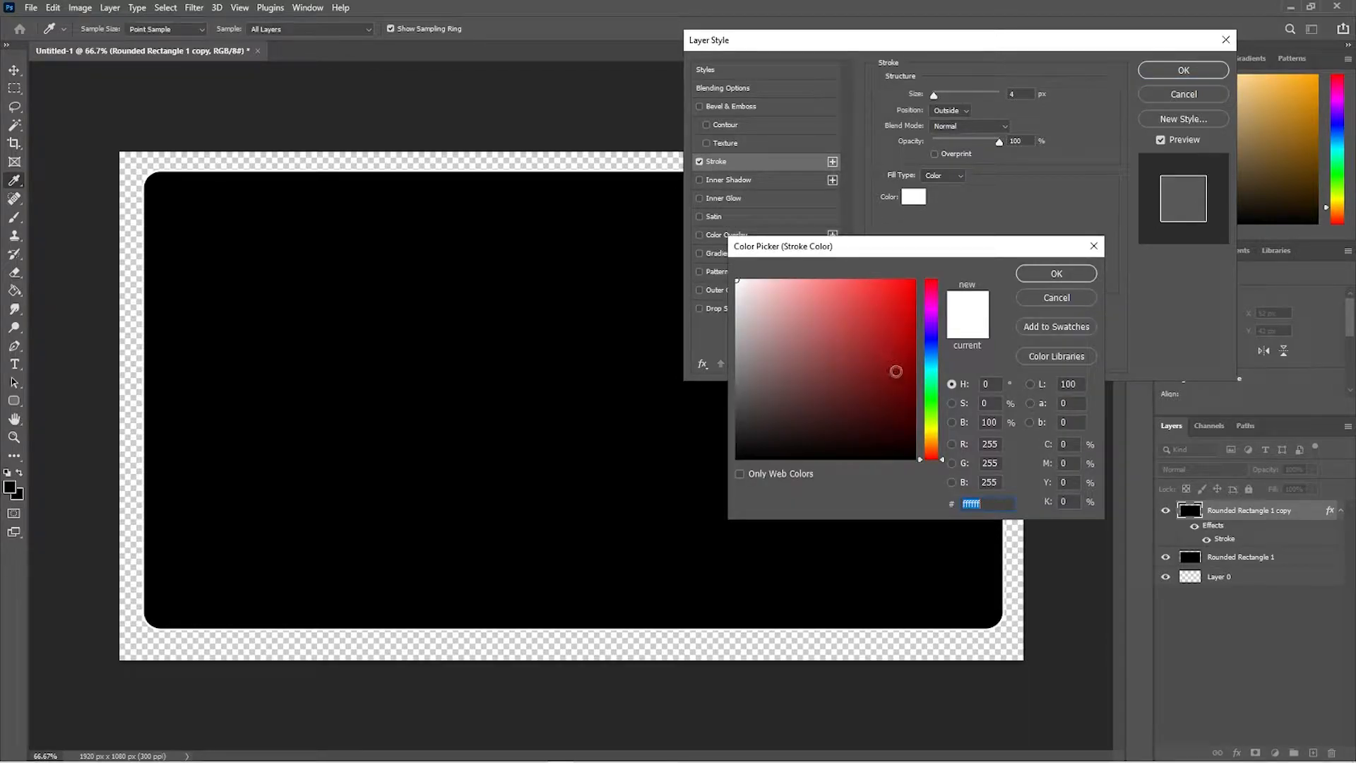
left_click(932, 406)
left_click(915, 281)
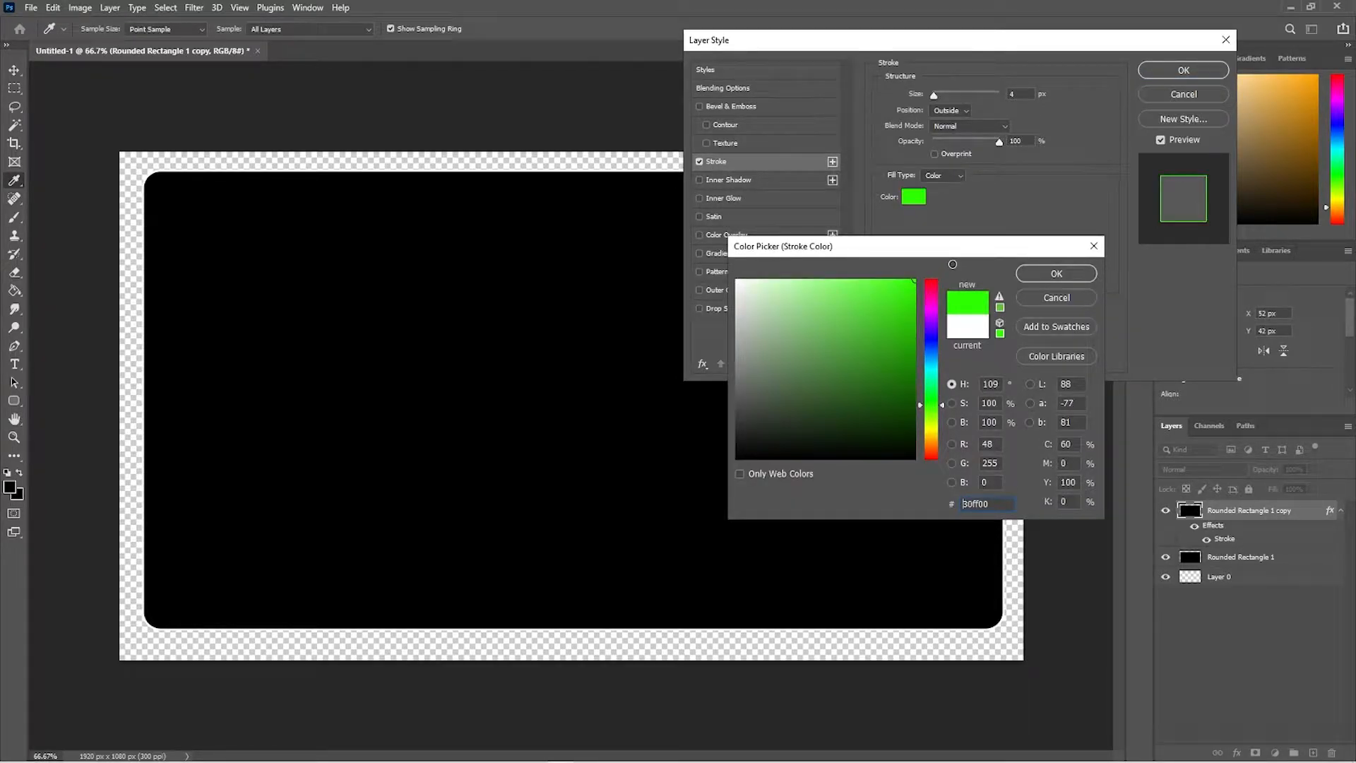
left_click(1061, 273)
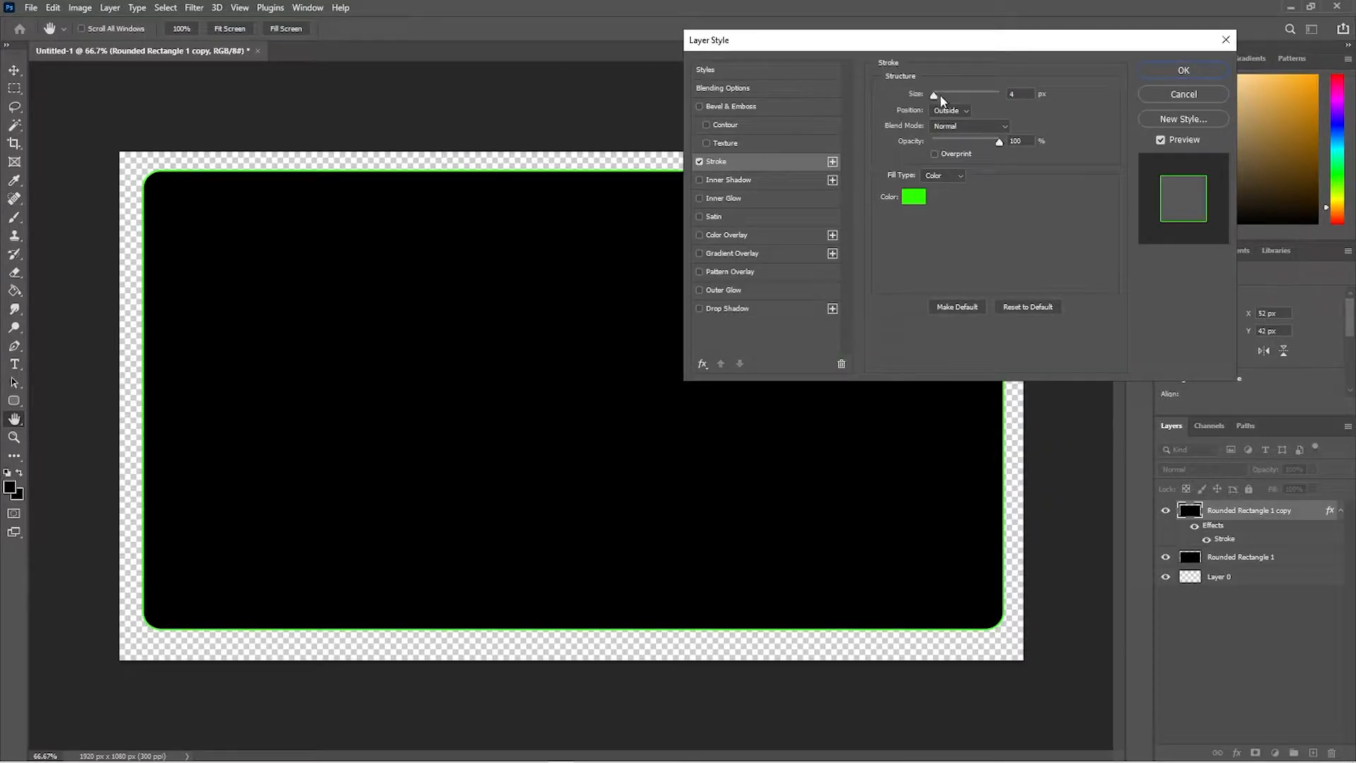
left_click_drag(934, 99, 938, 101)
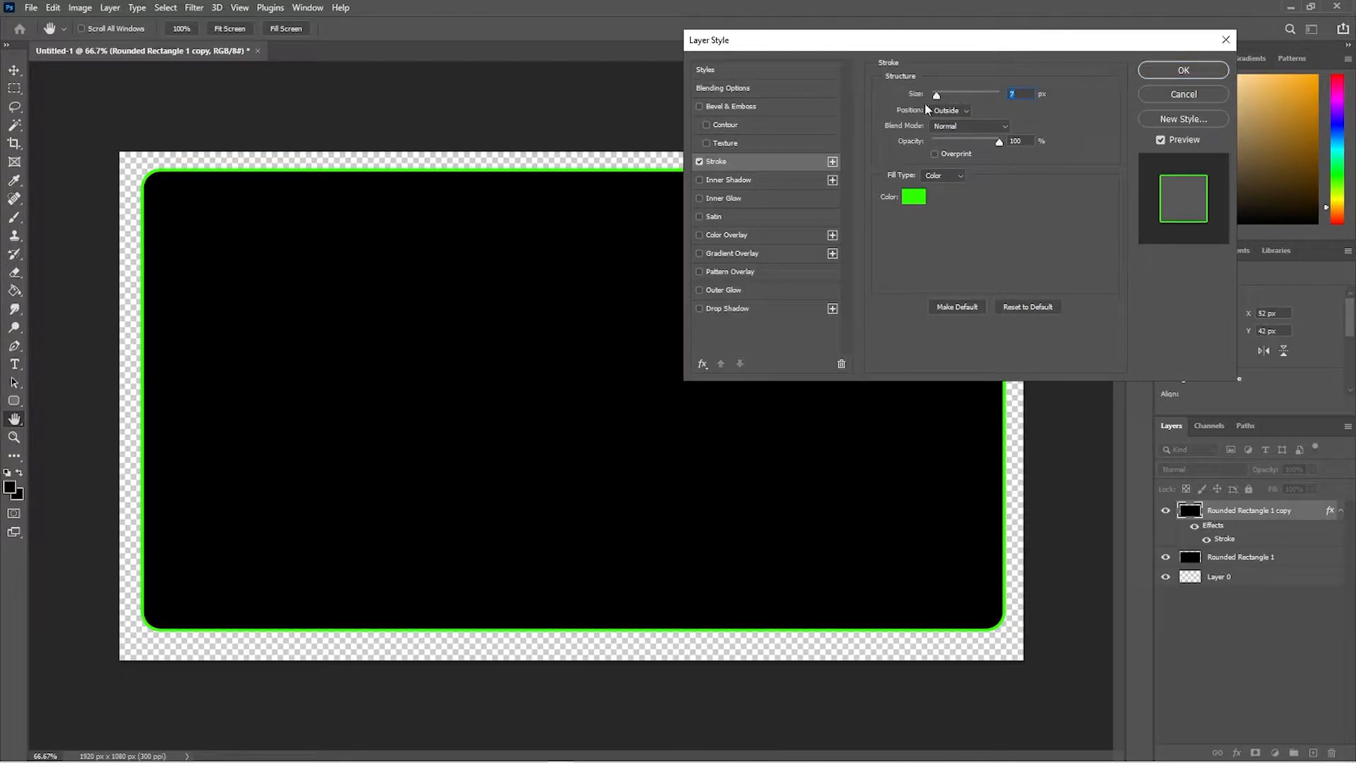
left_click(1158, 71)
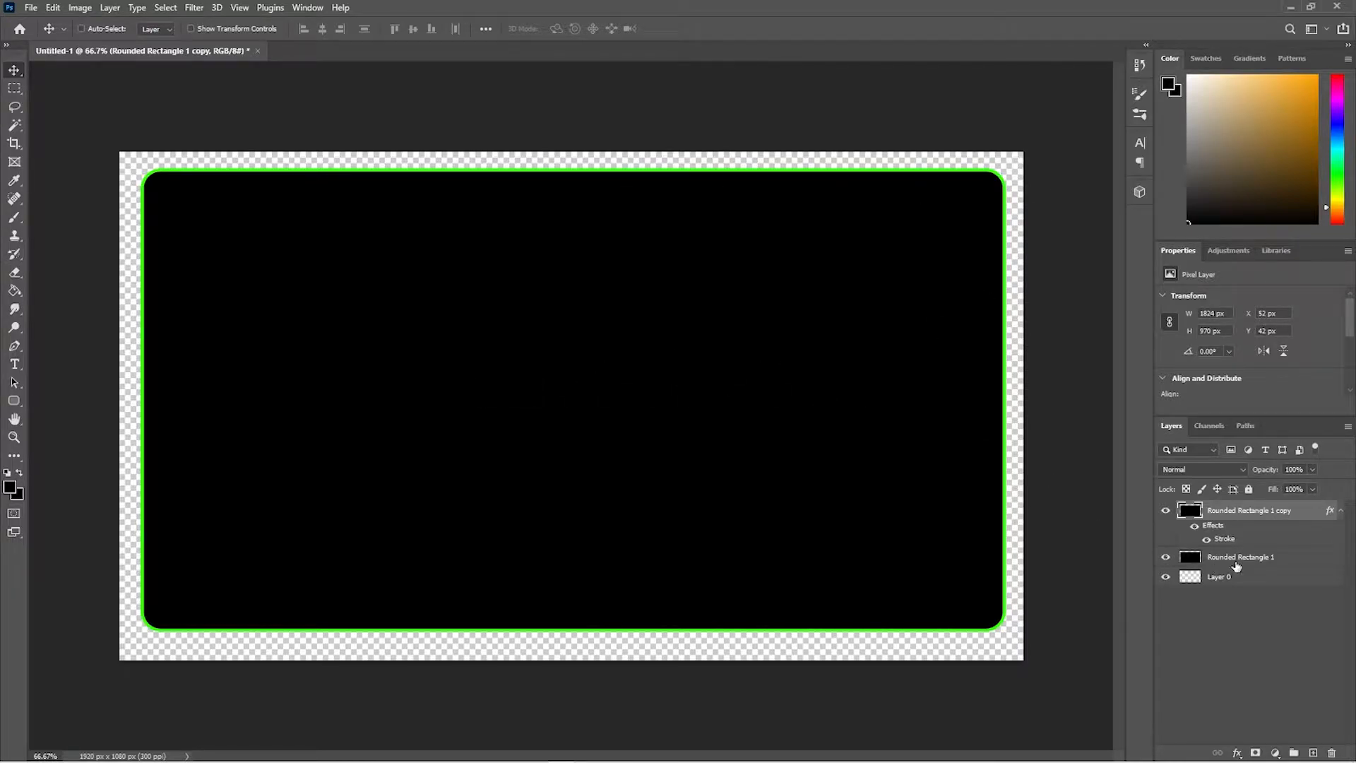
Step: Hide the original rounded rectangle layer and rasterize the layer style of the stroked copy
left_click(1340, 510)
key("w")
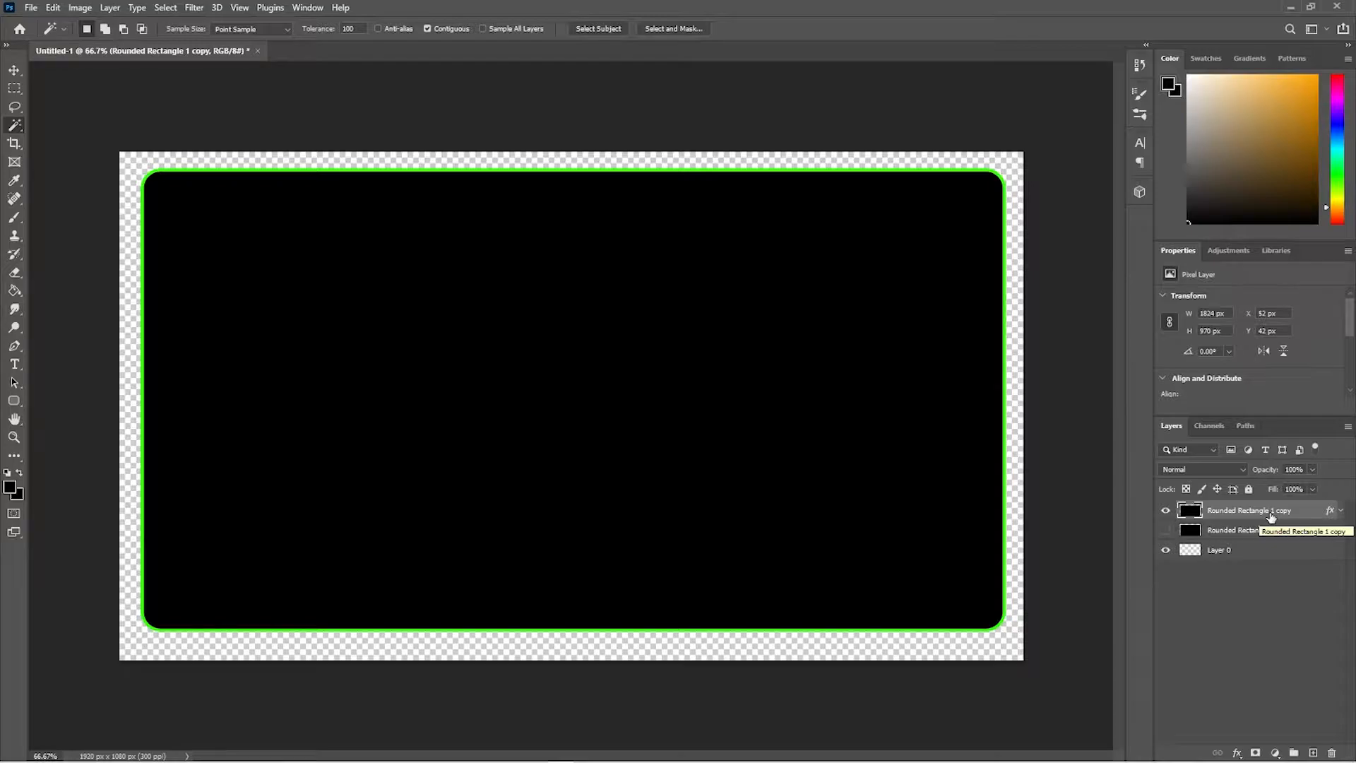
right_click(1271, 516)
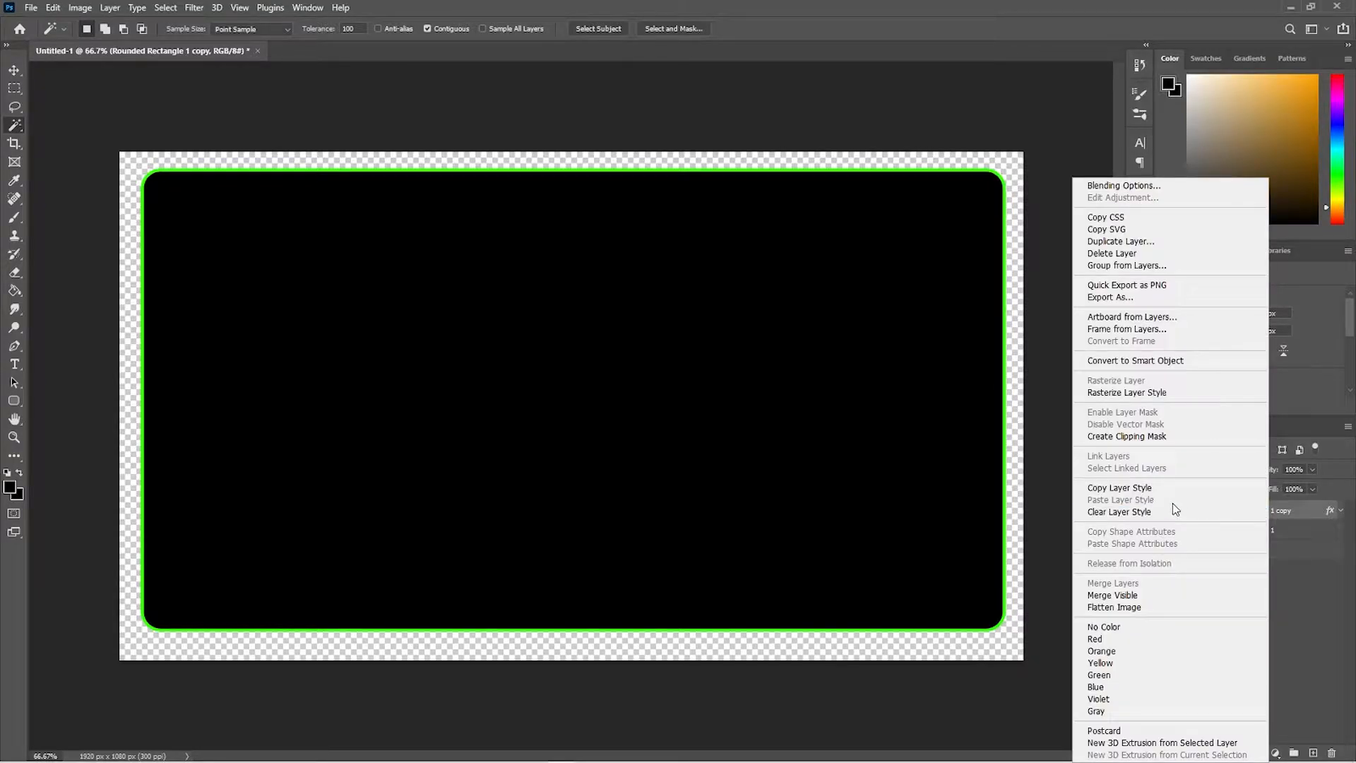
left_click(1166, 393)
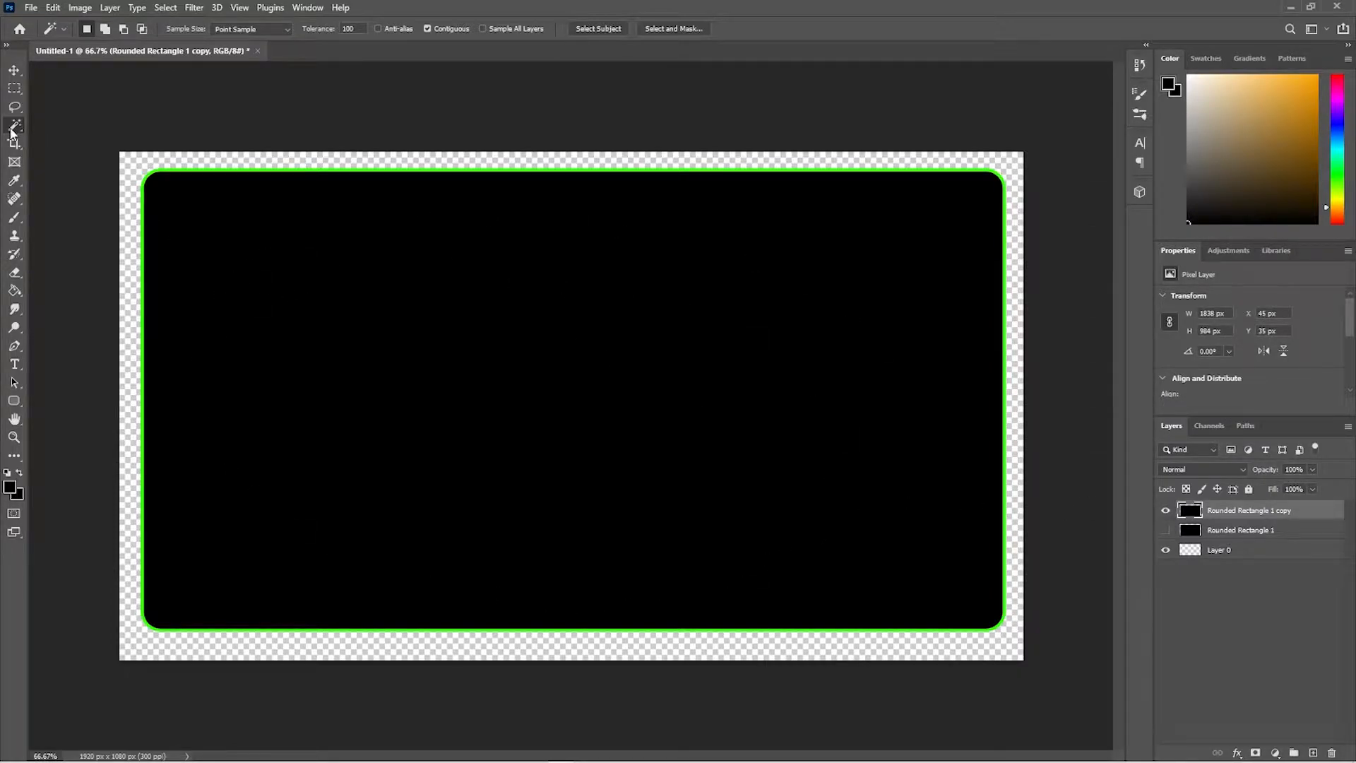
Step: Select the black interior of the rectangle copy with the Magic Wand, delete it, and deselect
left_click(552, 367)
key("Delete")
key("ctrl+d")
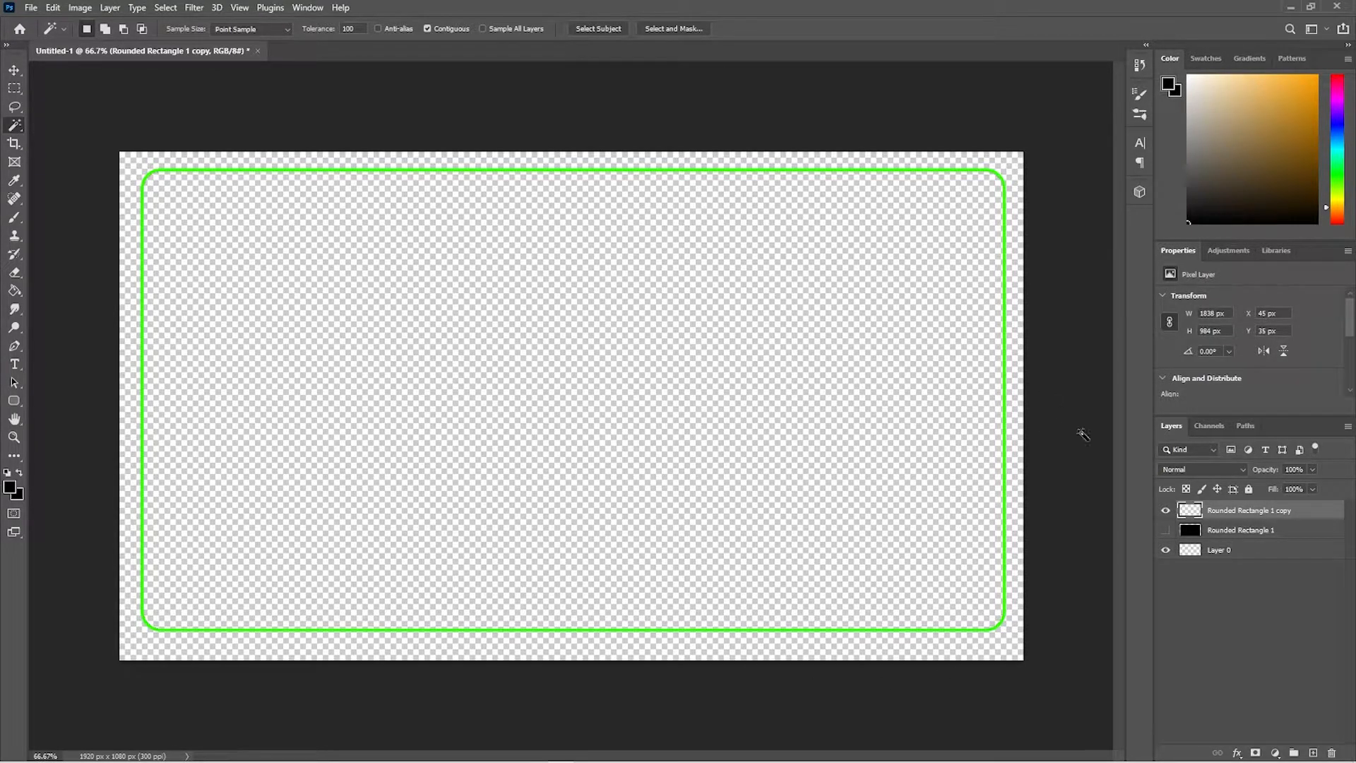
Step: Save the green frame as a PNG named "mask001 frame" in the cam frames and masks folder, accepting the PNG options
left_click(32, 8)
left_click(59, 181)
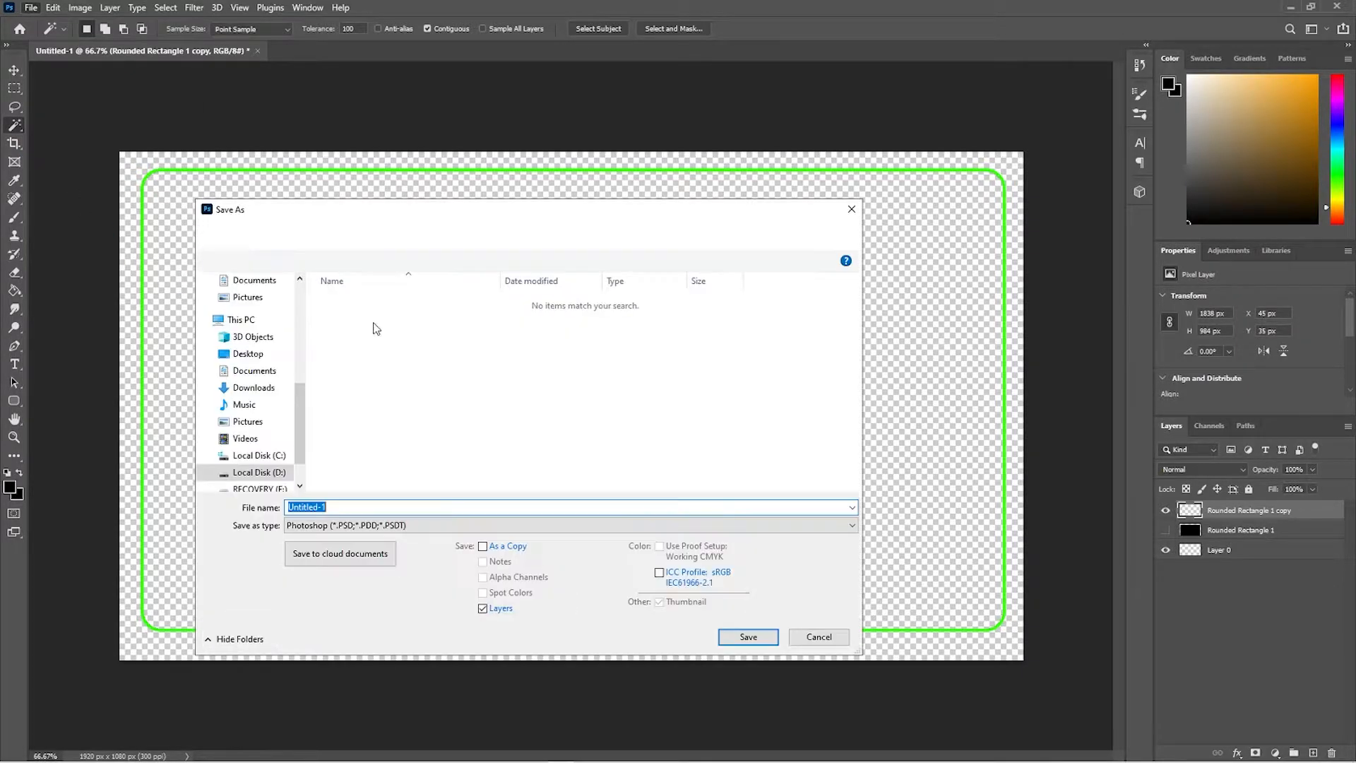
left_click(408, 526)
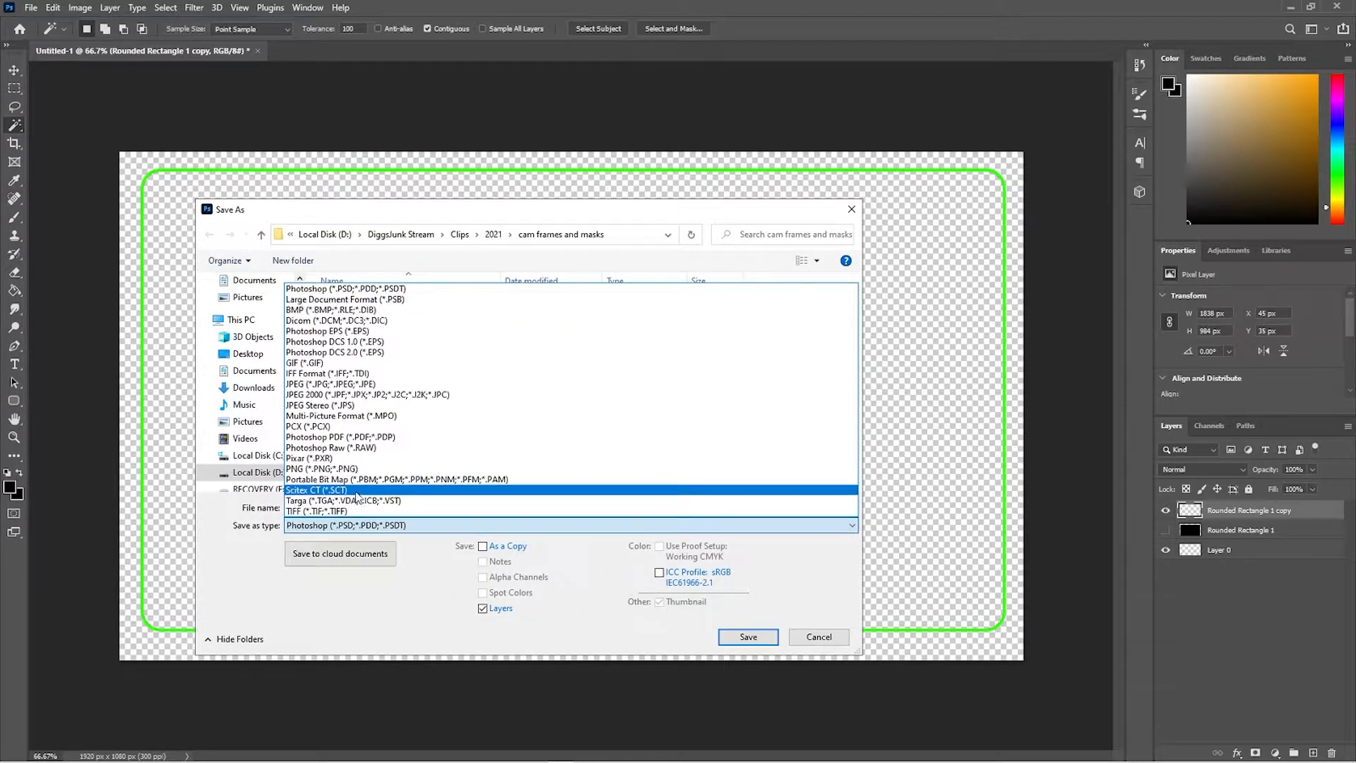
left_click(356, 468)
left_click(358, 306)
double_click(367, 508)
left_click(367, 508)
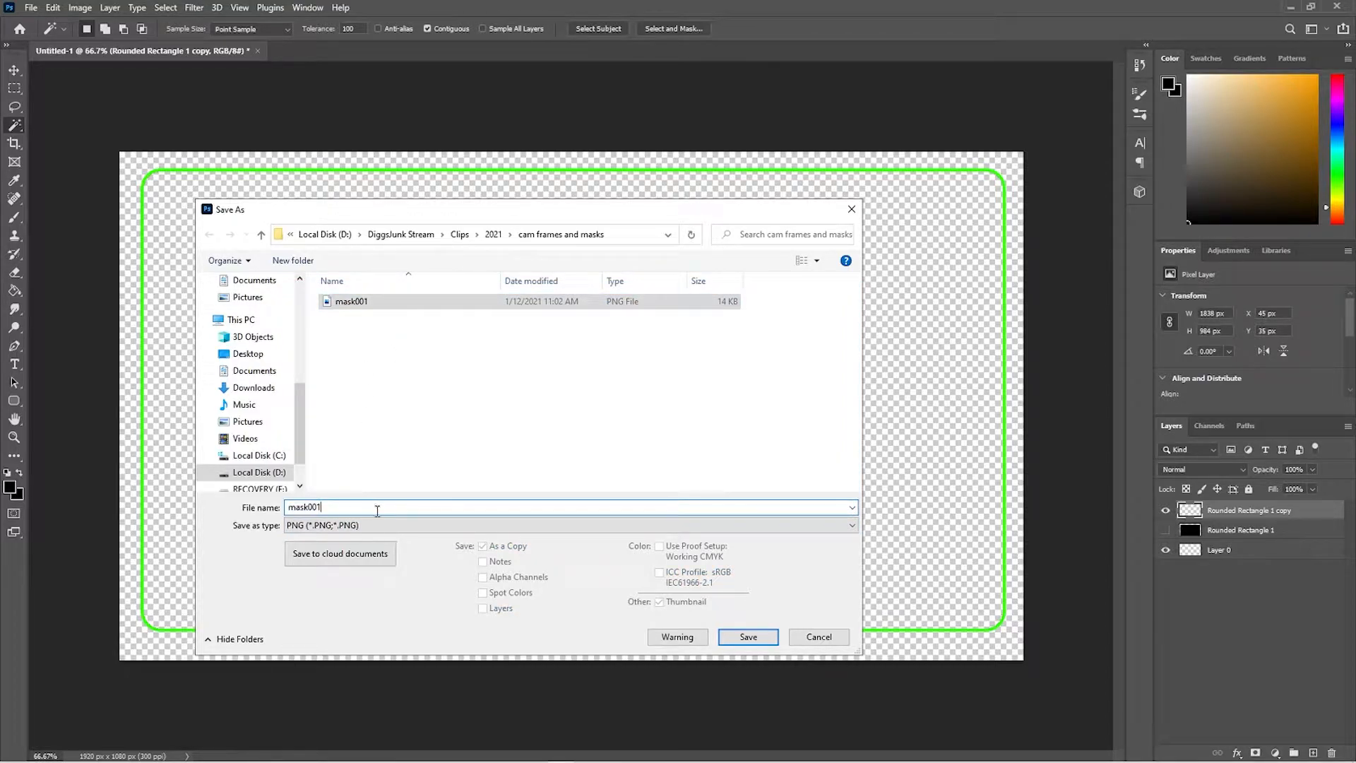
type("firame")
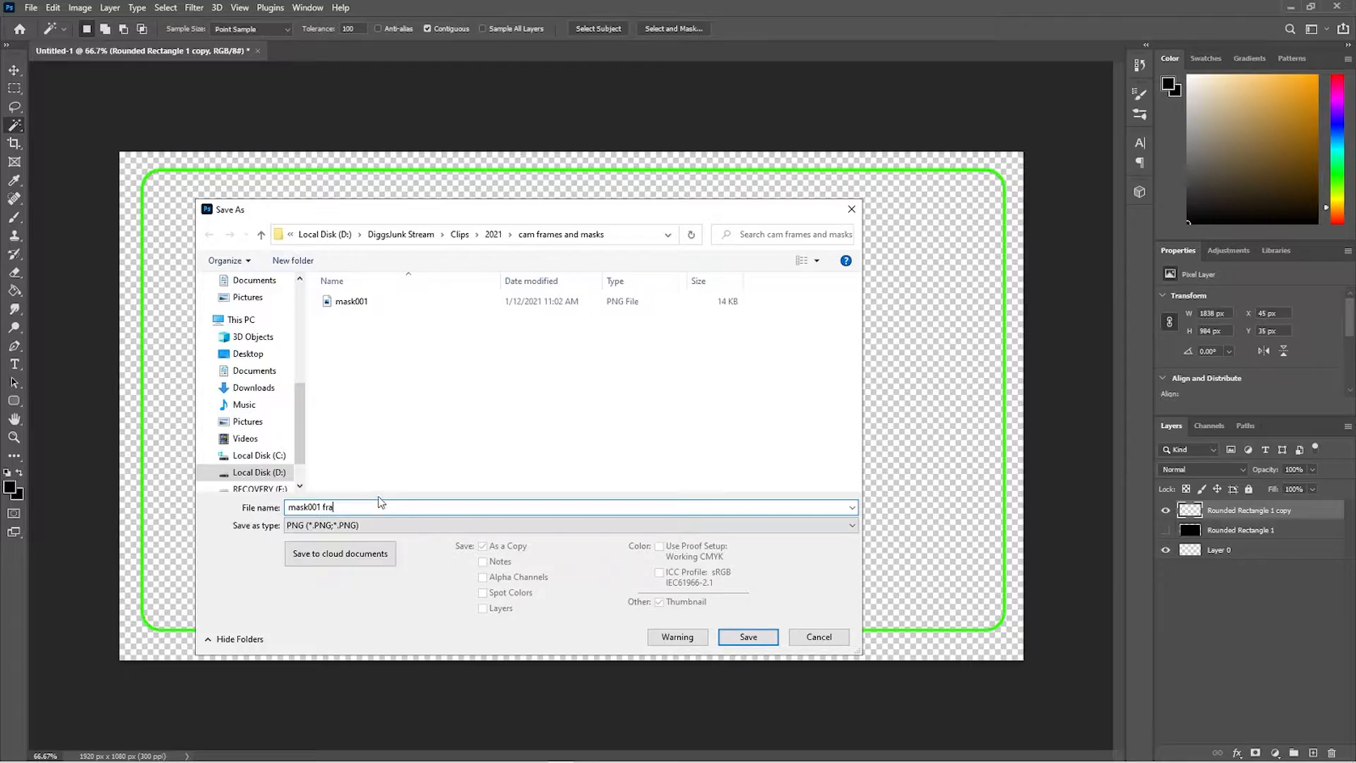
left_click(750, 638)
left_click(750, 233)
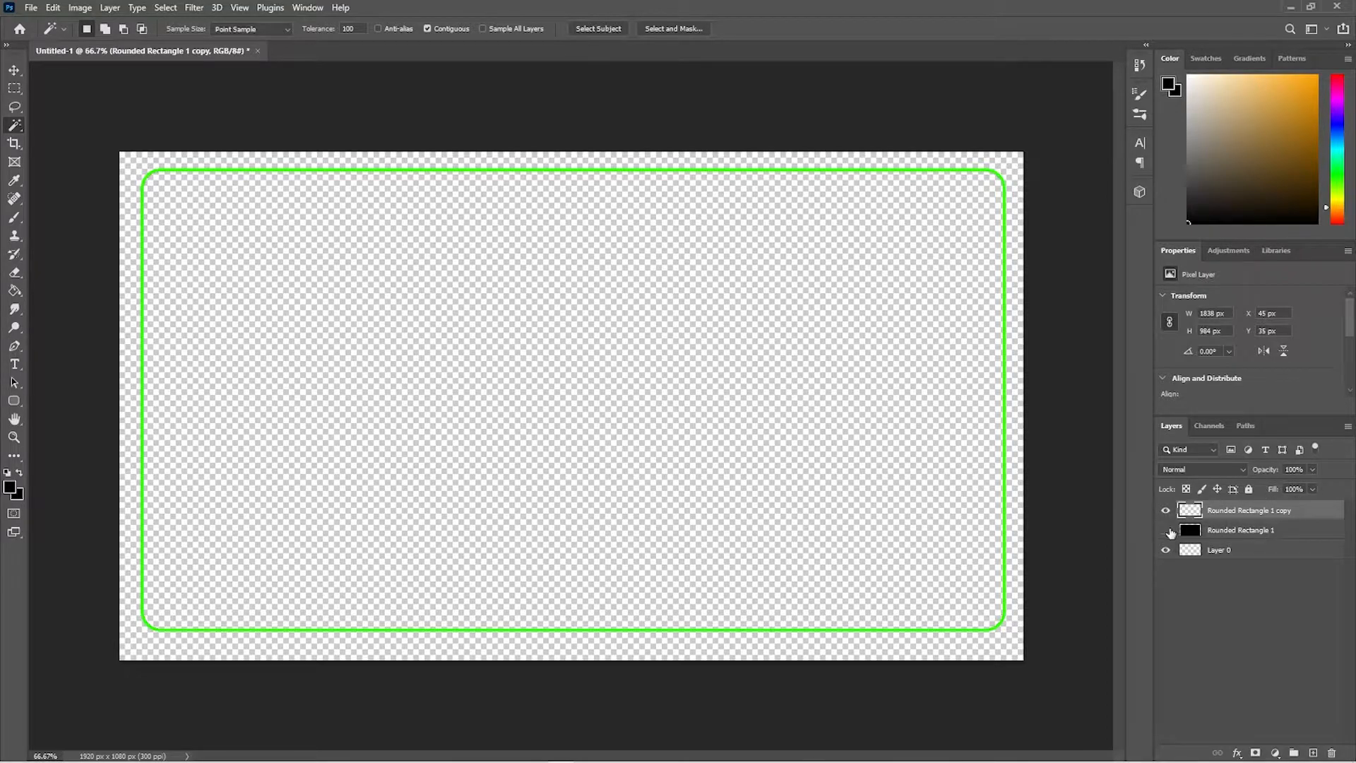
Step: Toggle the visibility of the rounded rectangle layer and its copy to compare the black mask with the green frame
left_click(1164, 531)
left_click(1165, 531)
left_click(1167, 511)
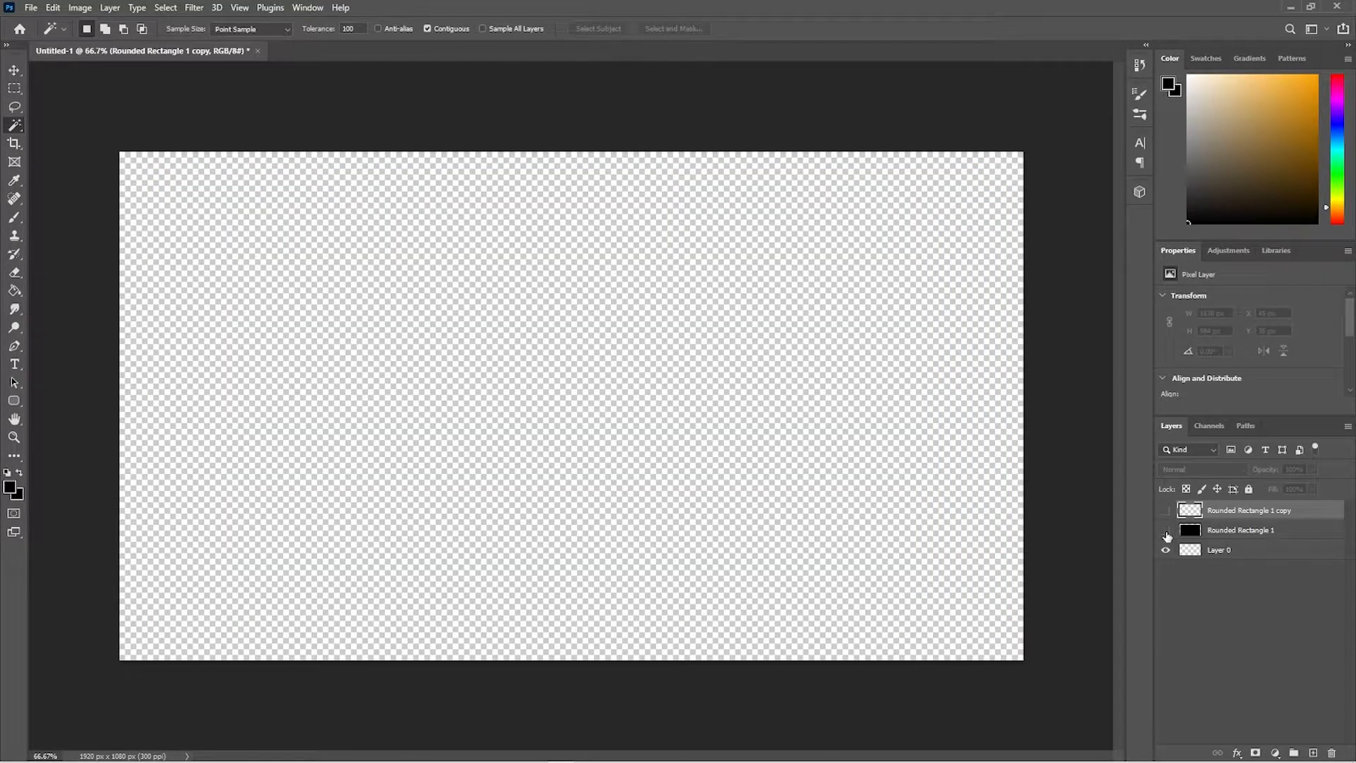
left_click(1165, 531)
left_click(1165, 531)
left_click(1166, 510)
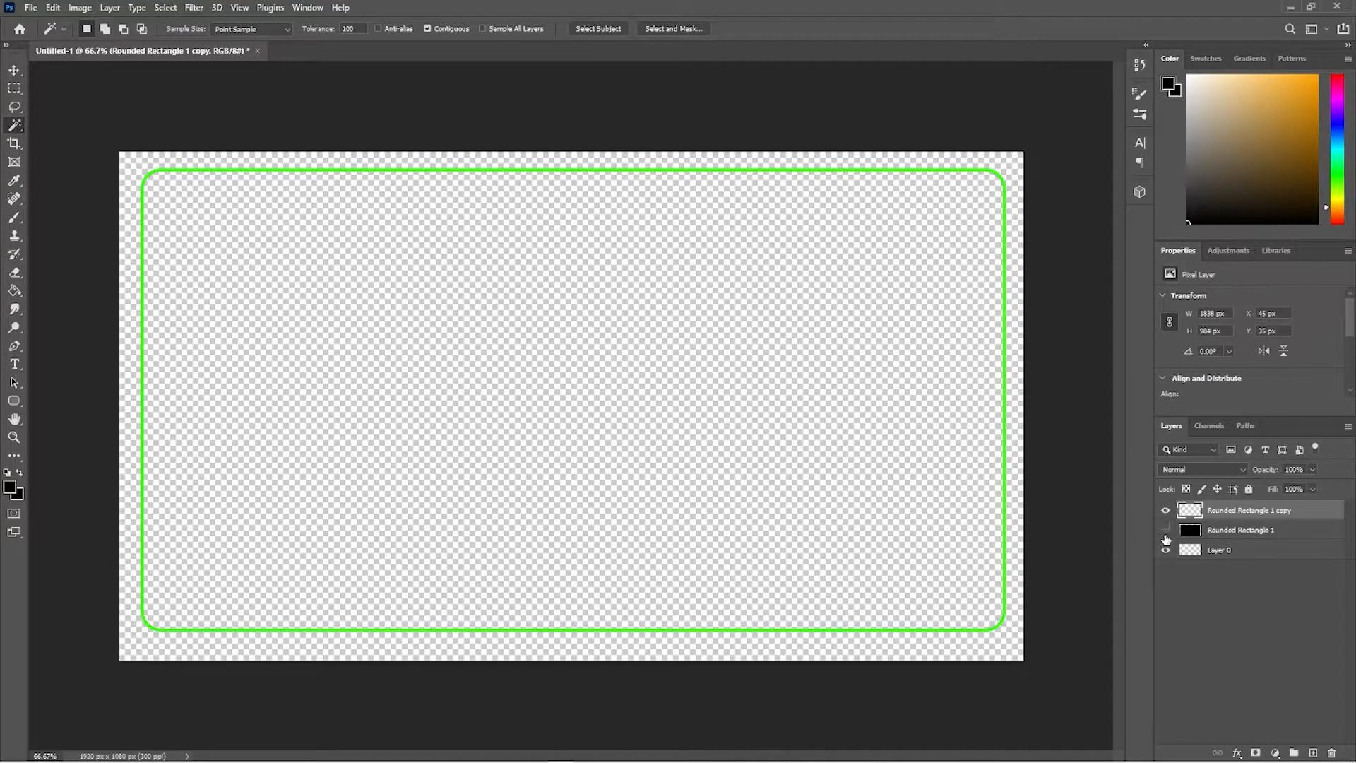
left_click(1166, 530)
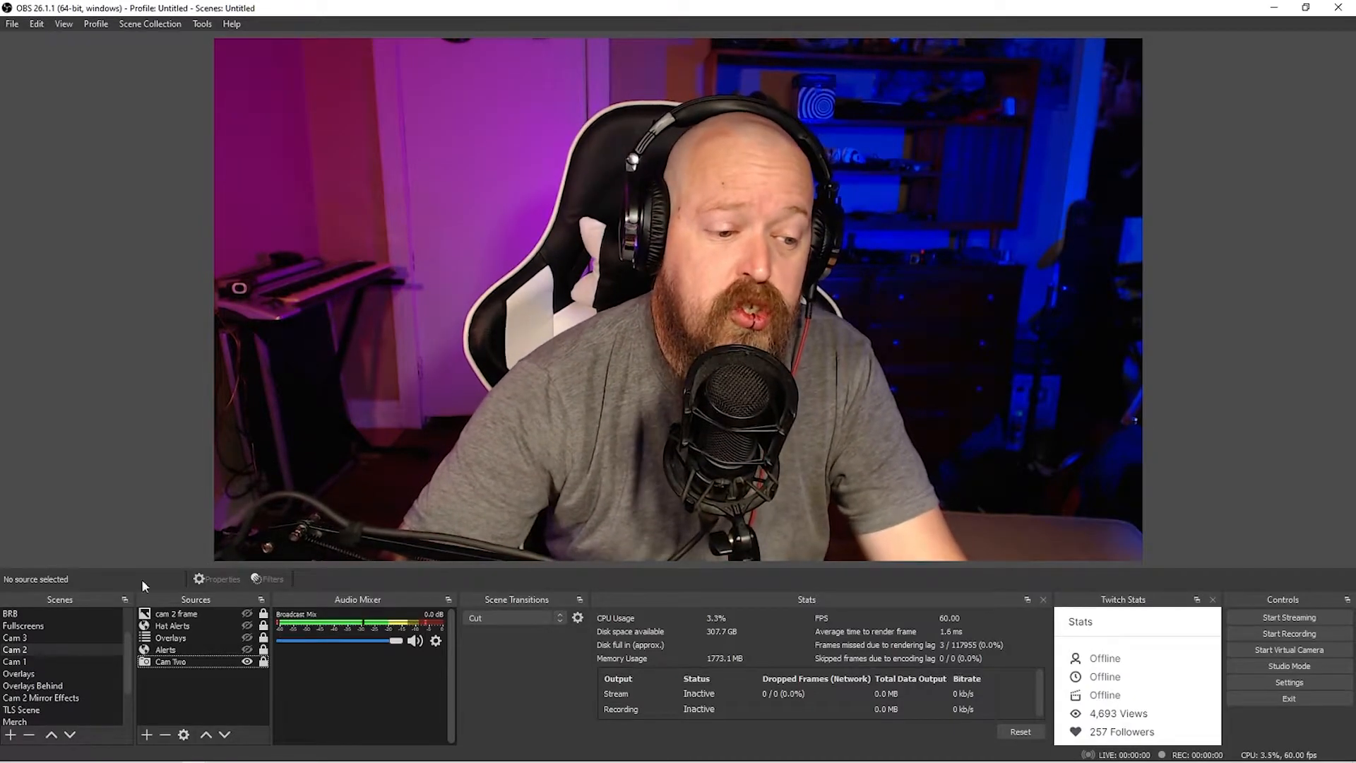
Step: Switch to OBS and add an Image Mask/Blend effect filter with the default name to the Cam Two source in the Cam 2 scene
left_click(39, 648)
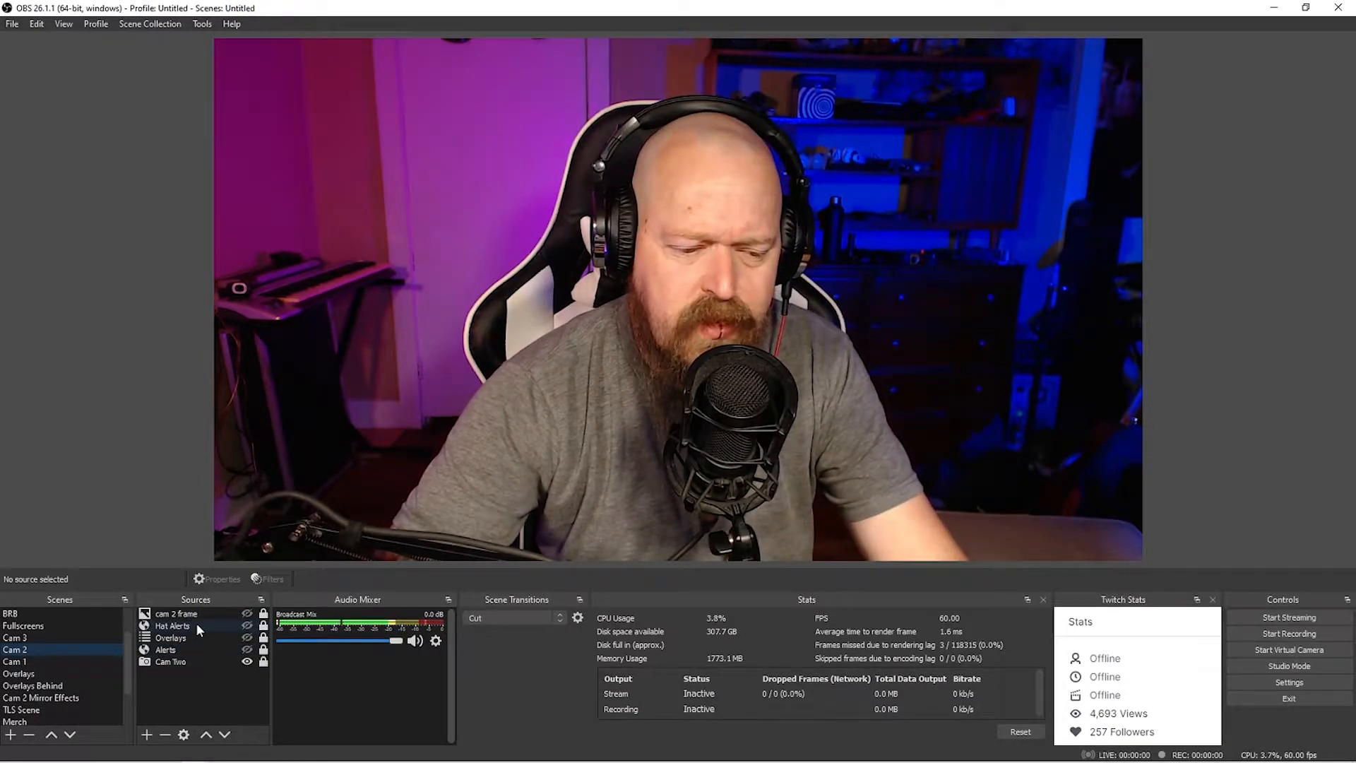
left_click(183, 661)
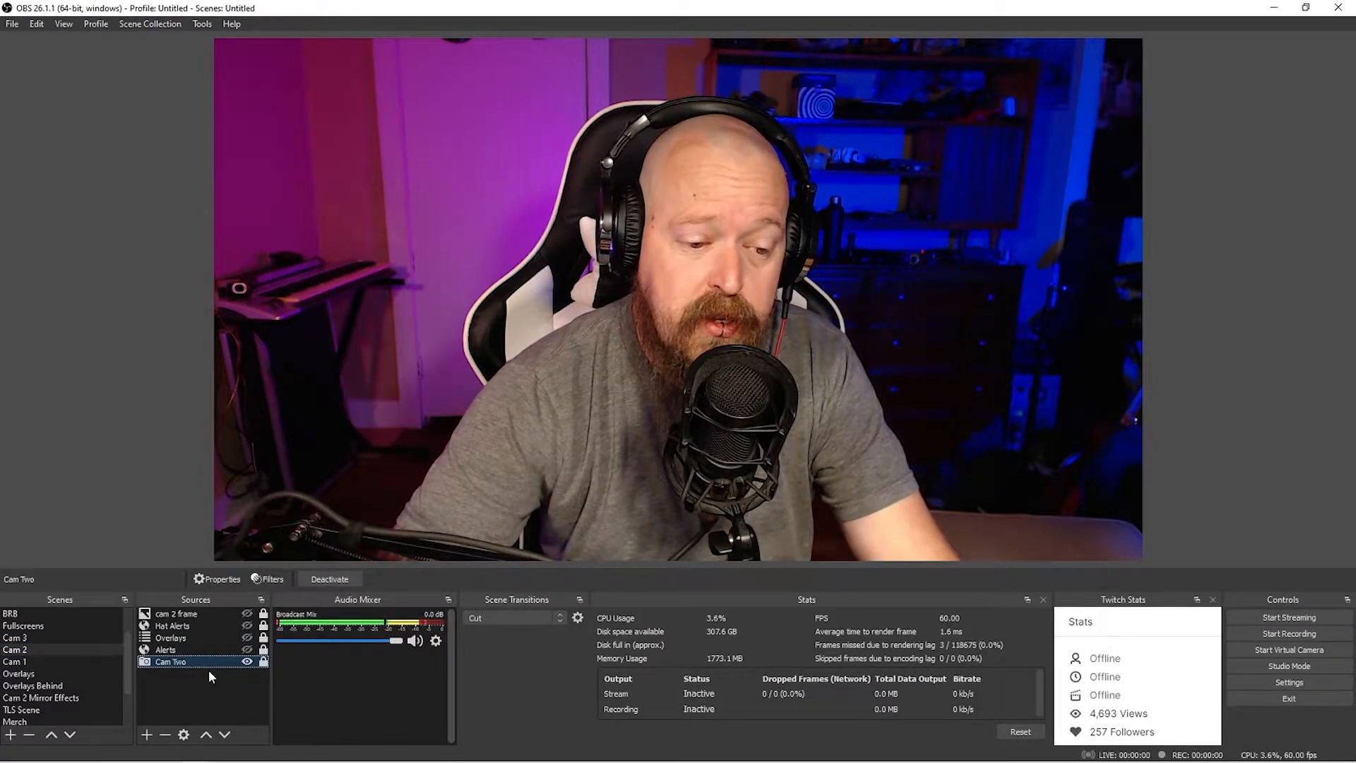
right_click(210, 667)
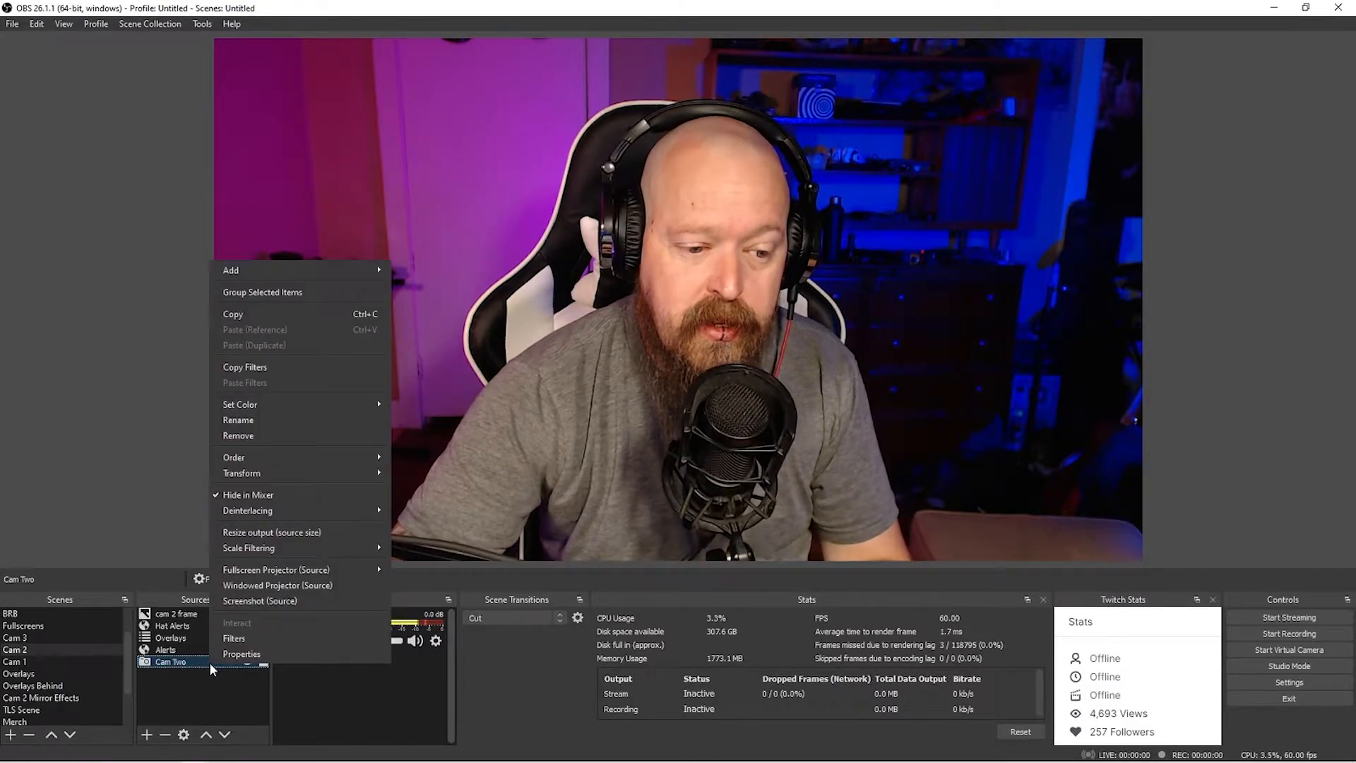
left_click(237, 639)
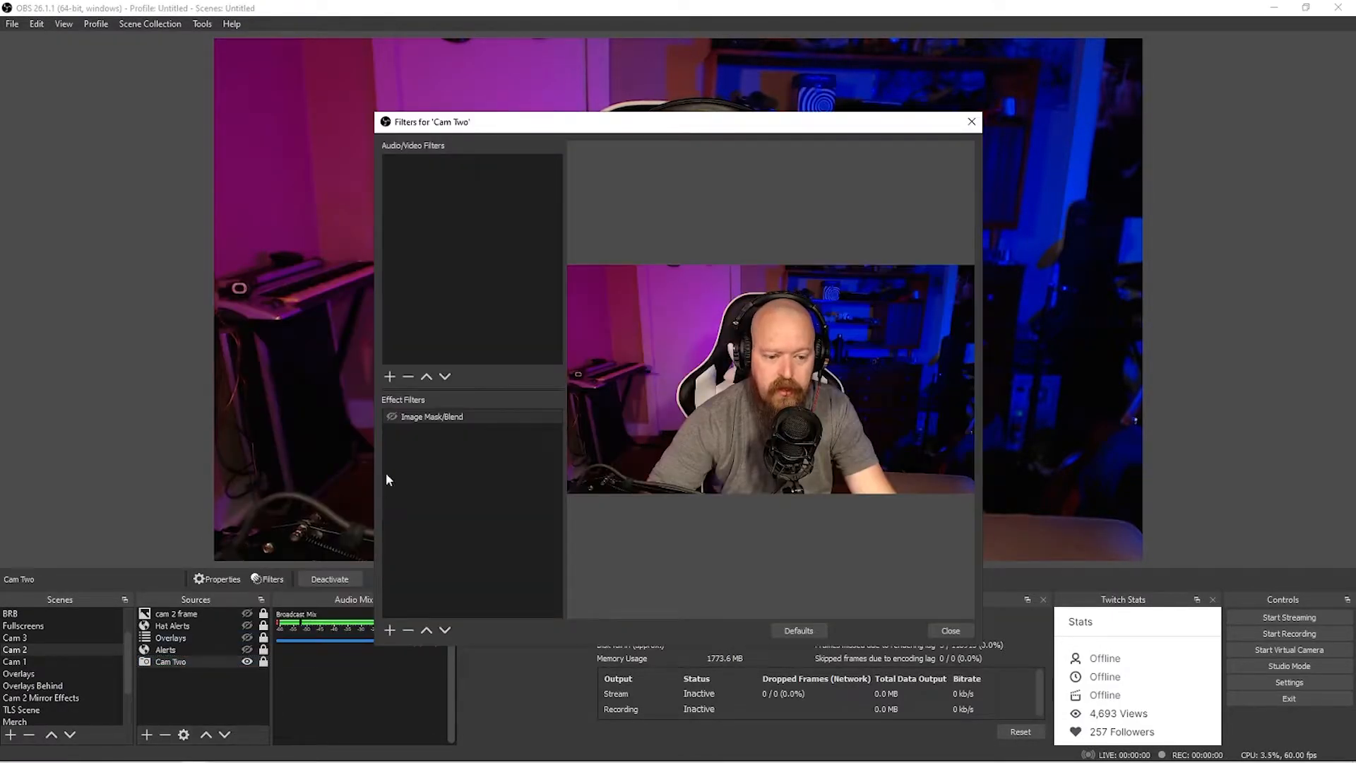
left_click(389, 631)
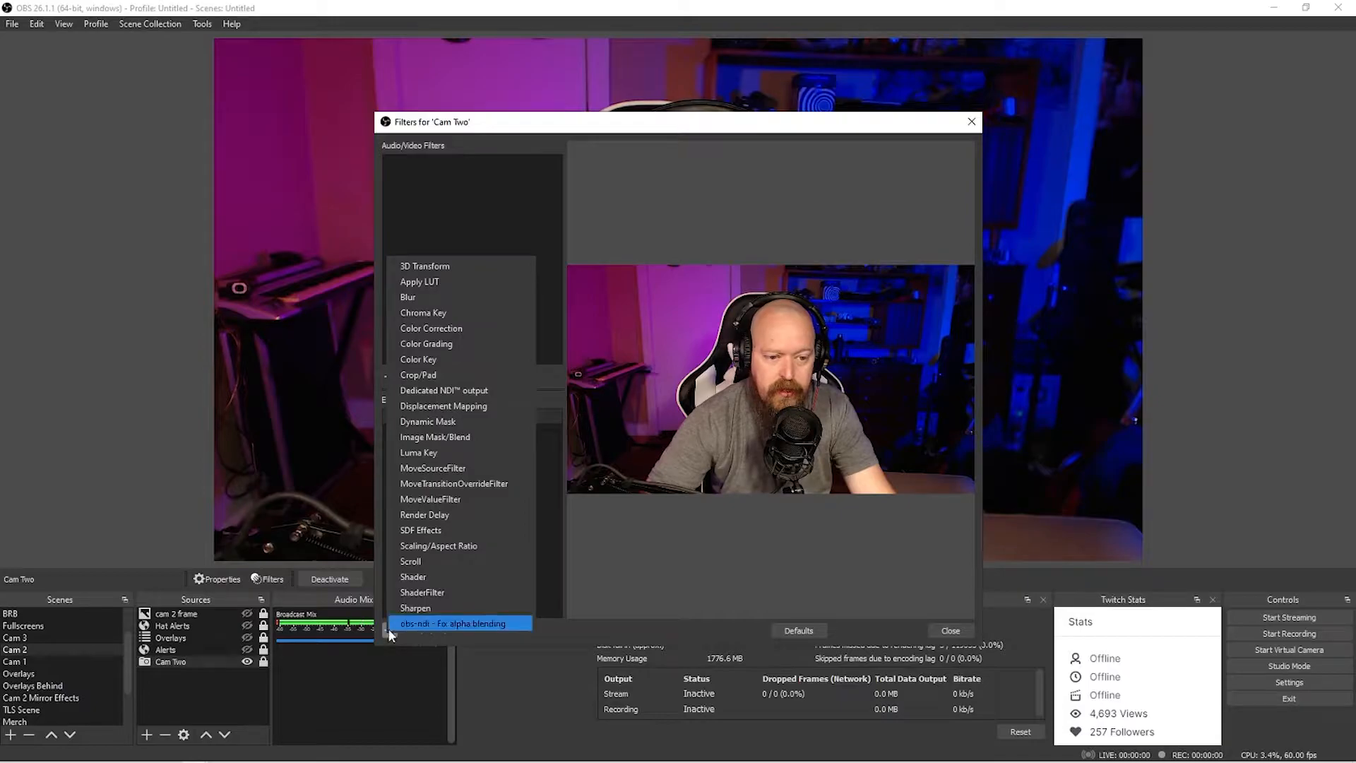
left_click(482, 443)
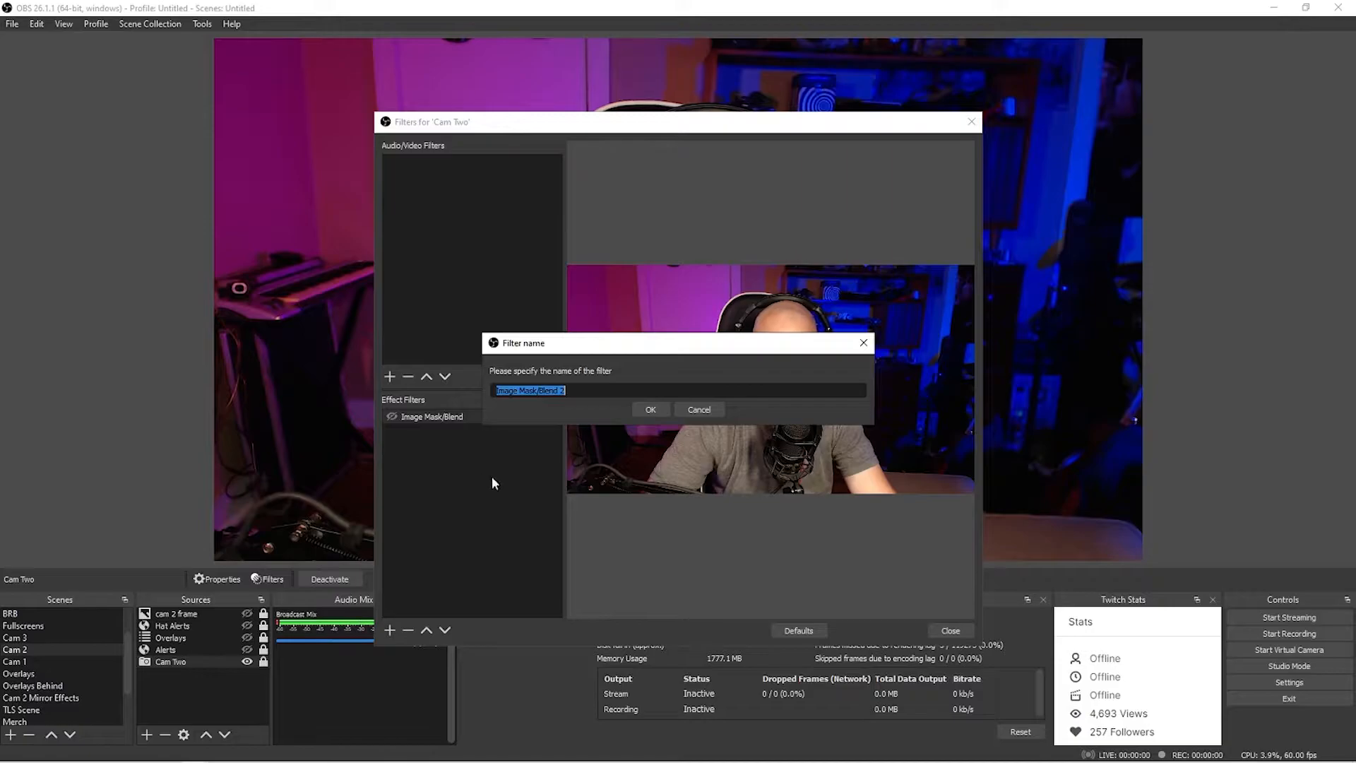
left_click(646, 410)
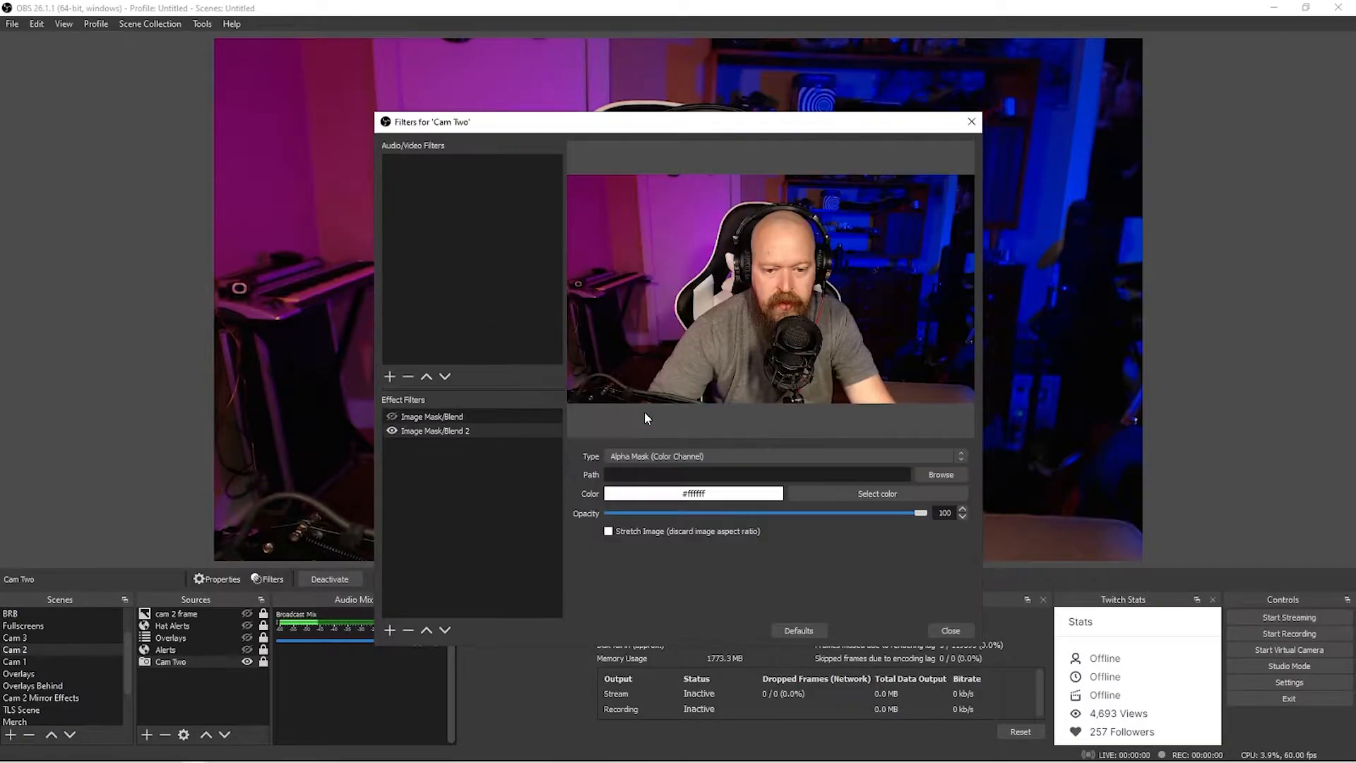
Step: Load mask001 from D:/DiggsJunk Stream/Clips/2021/cam frames and masks as the new filter's mask image
left_click(939, 476)
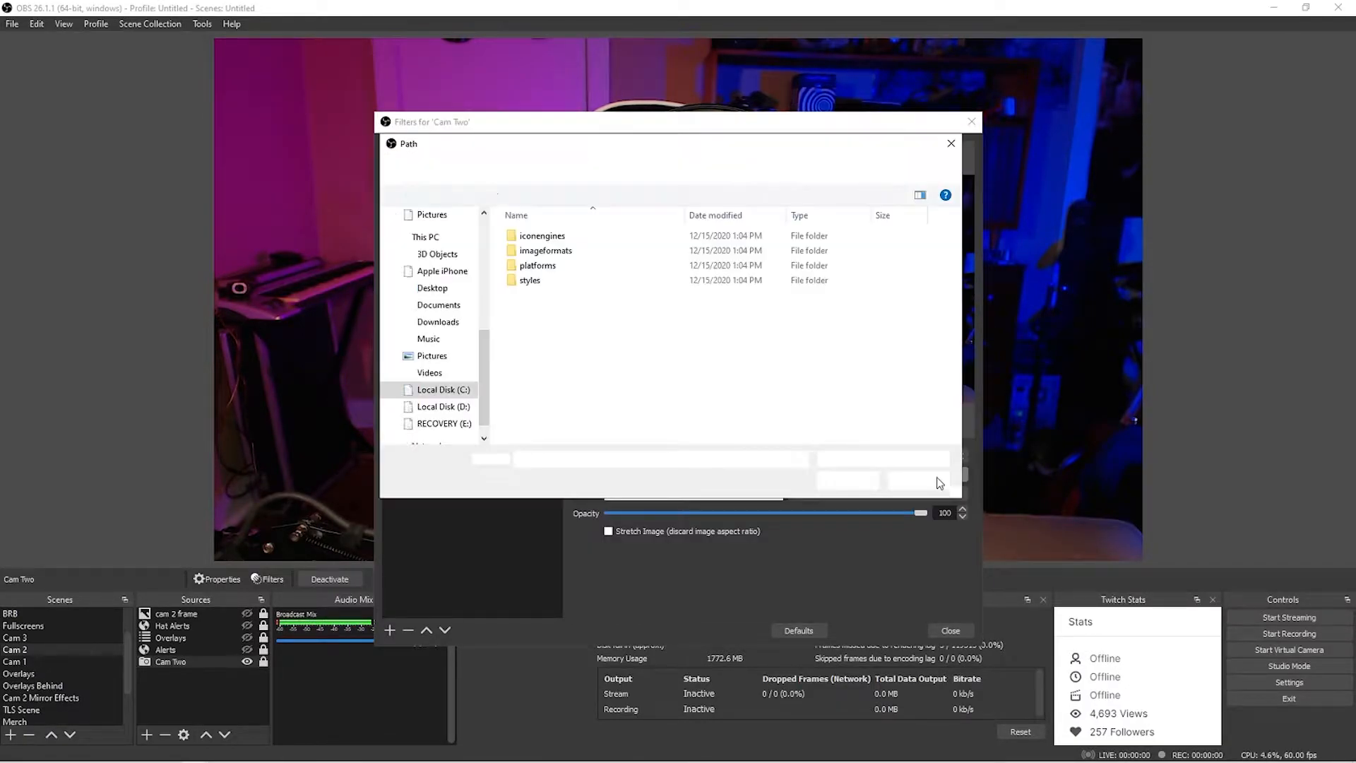
left_click(454, 409)
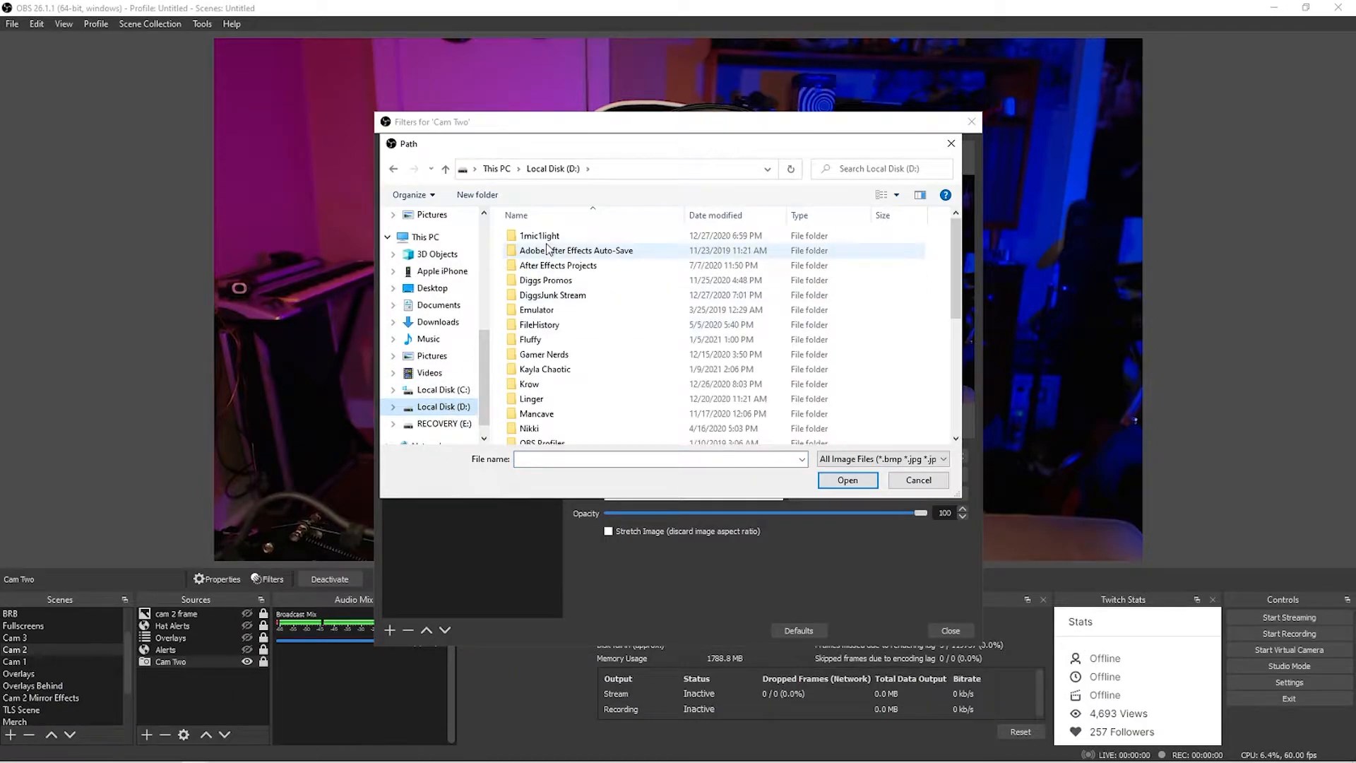
double_click(553, 296)
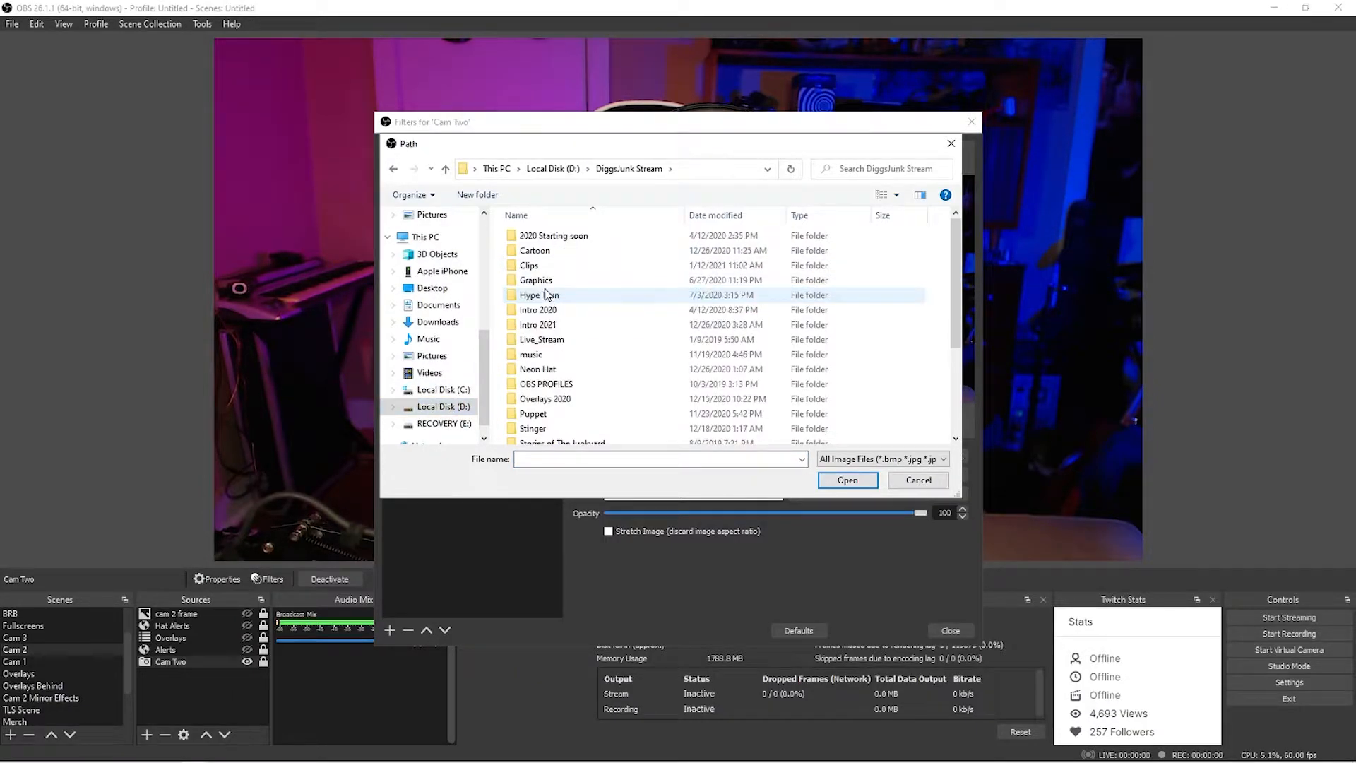
double_click(549, 267)
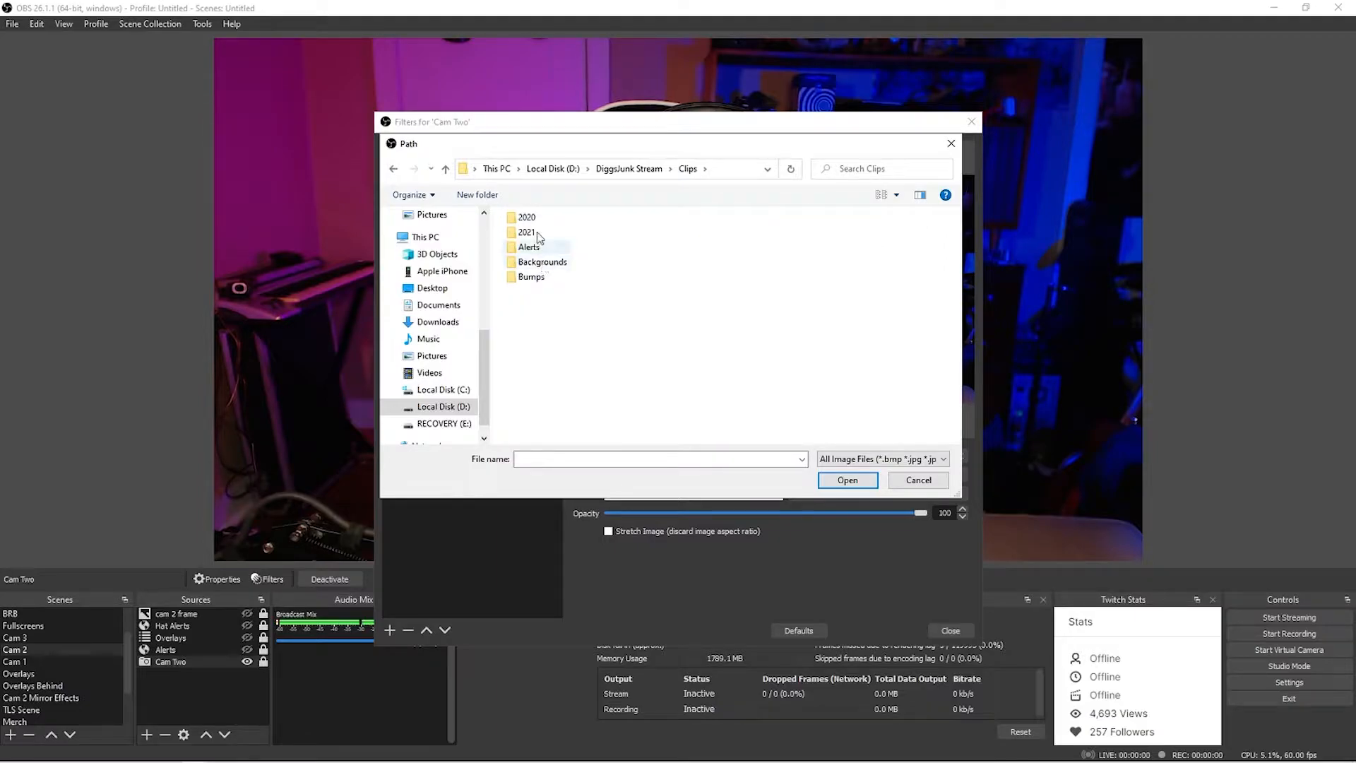
double_click(528, 235)
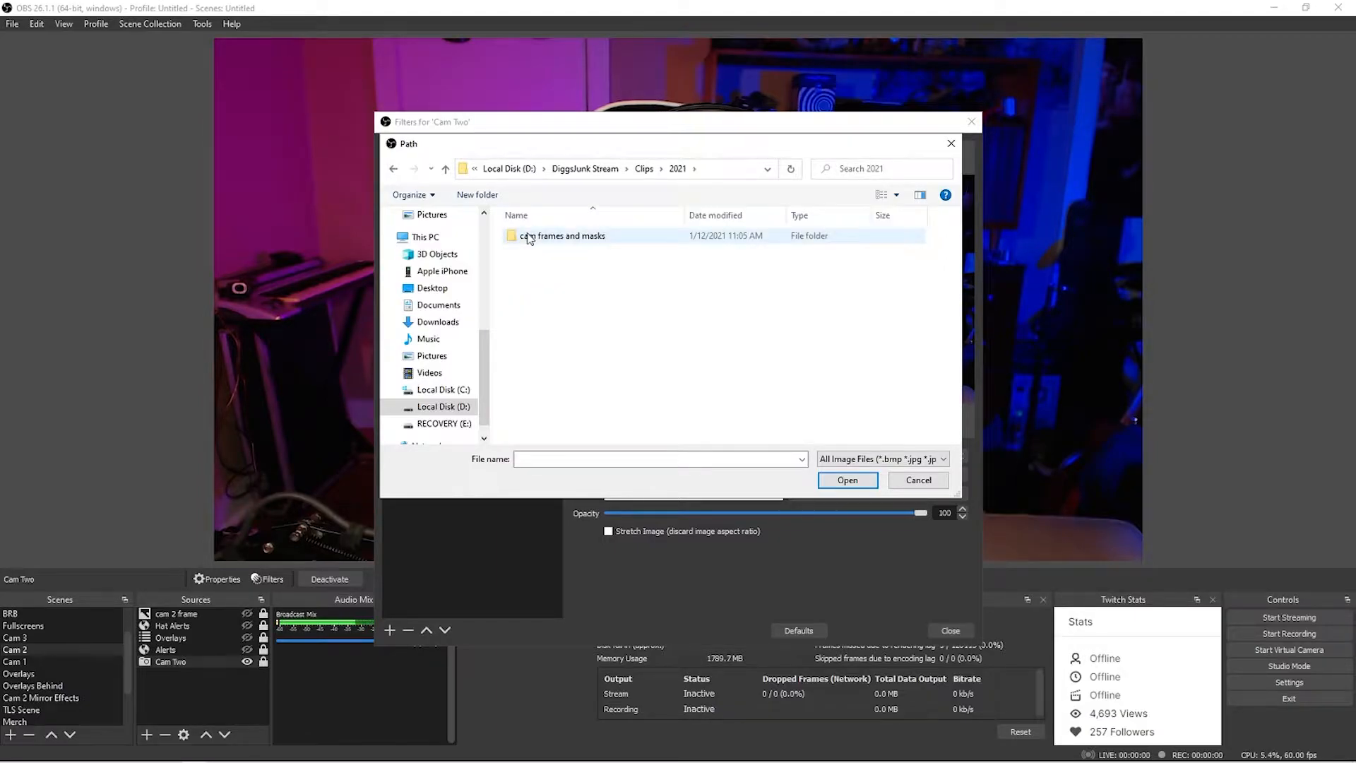
double_click(569, 240)
left_click(612, 280)
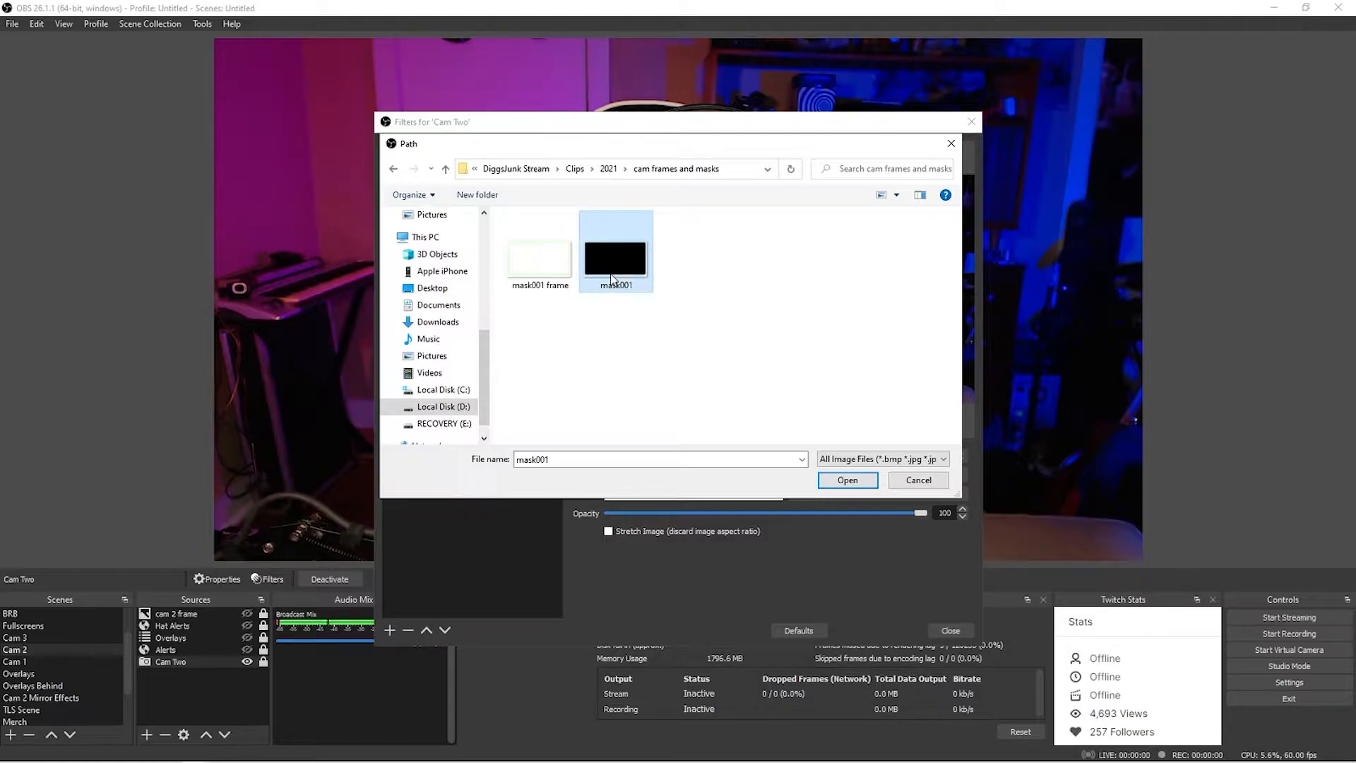
left_click(848, 480)
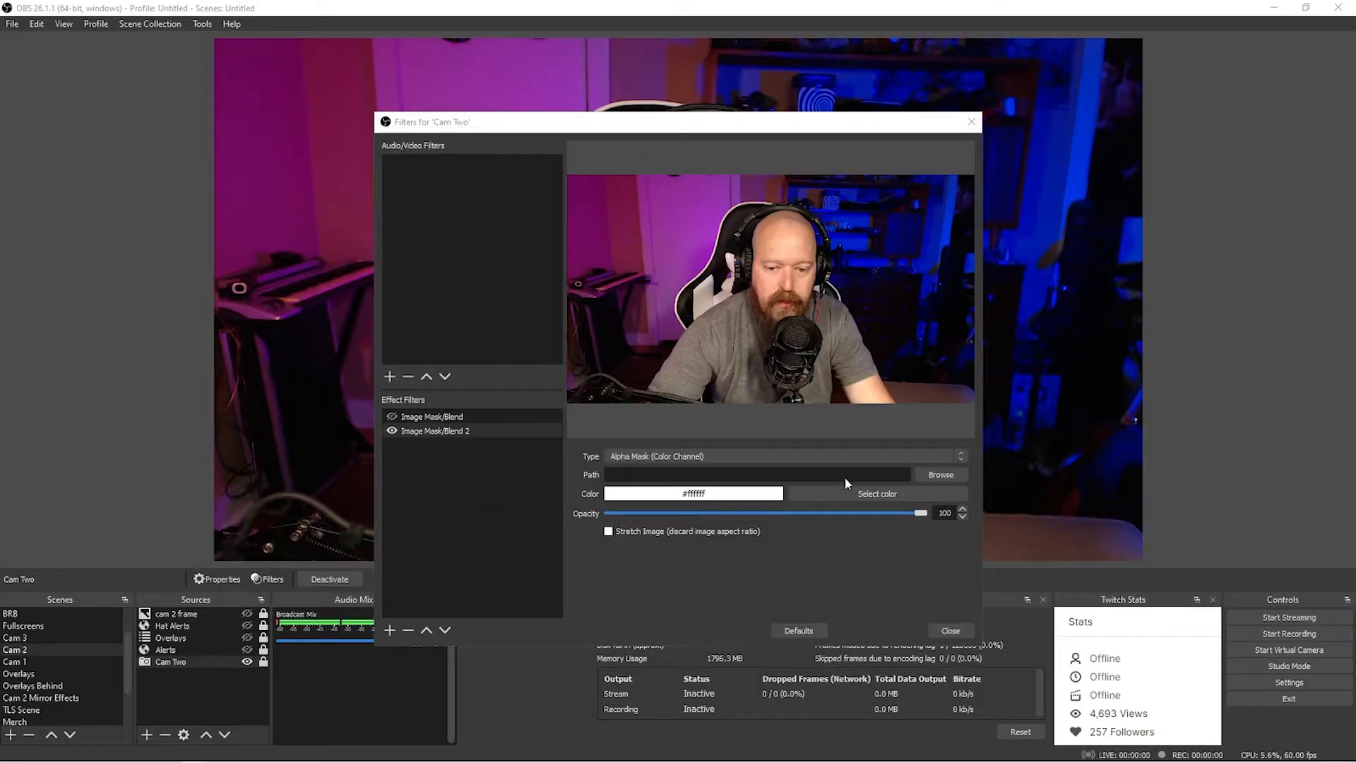
Step: Set the mask filter's type to Alpha Mask (Alpha Channel) and close the filters window
left_click(963, 456)
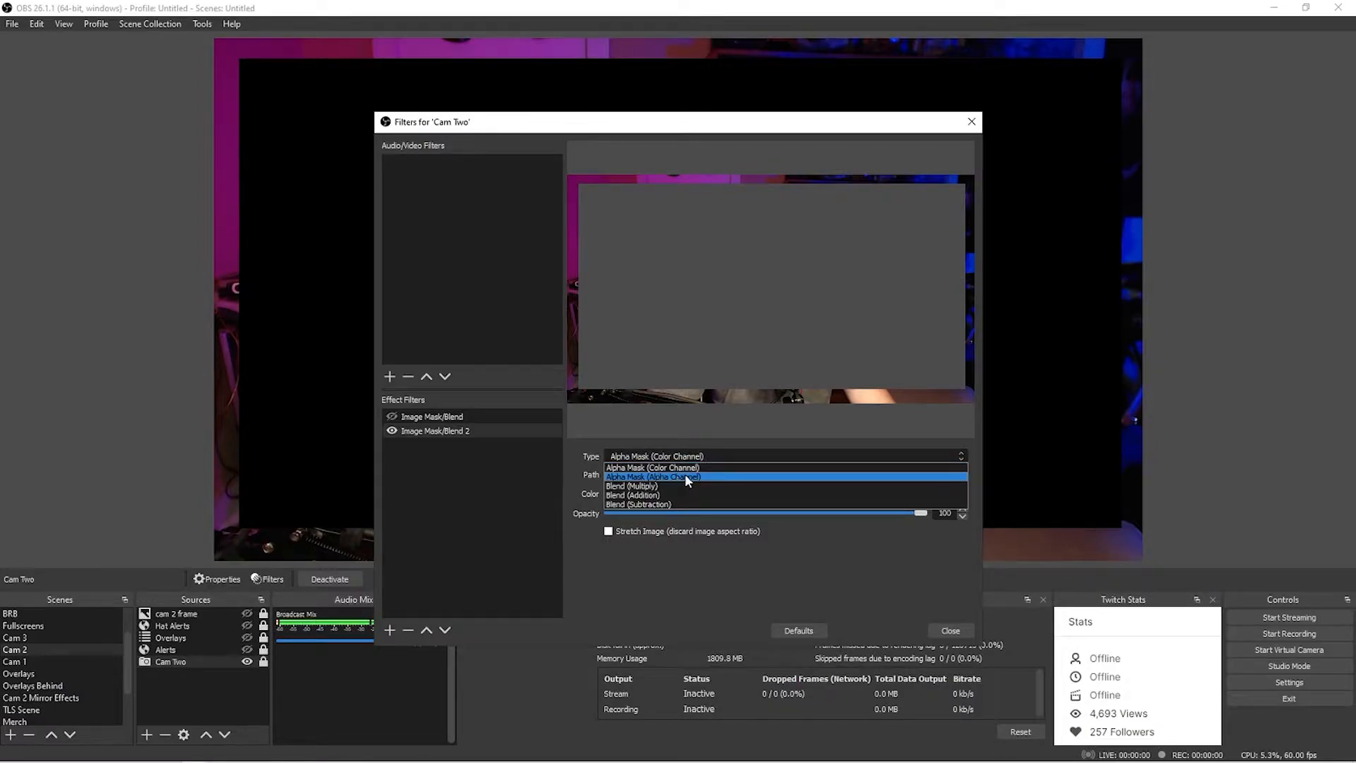
left_click(710, 478)
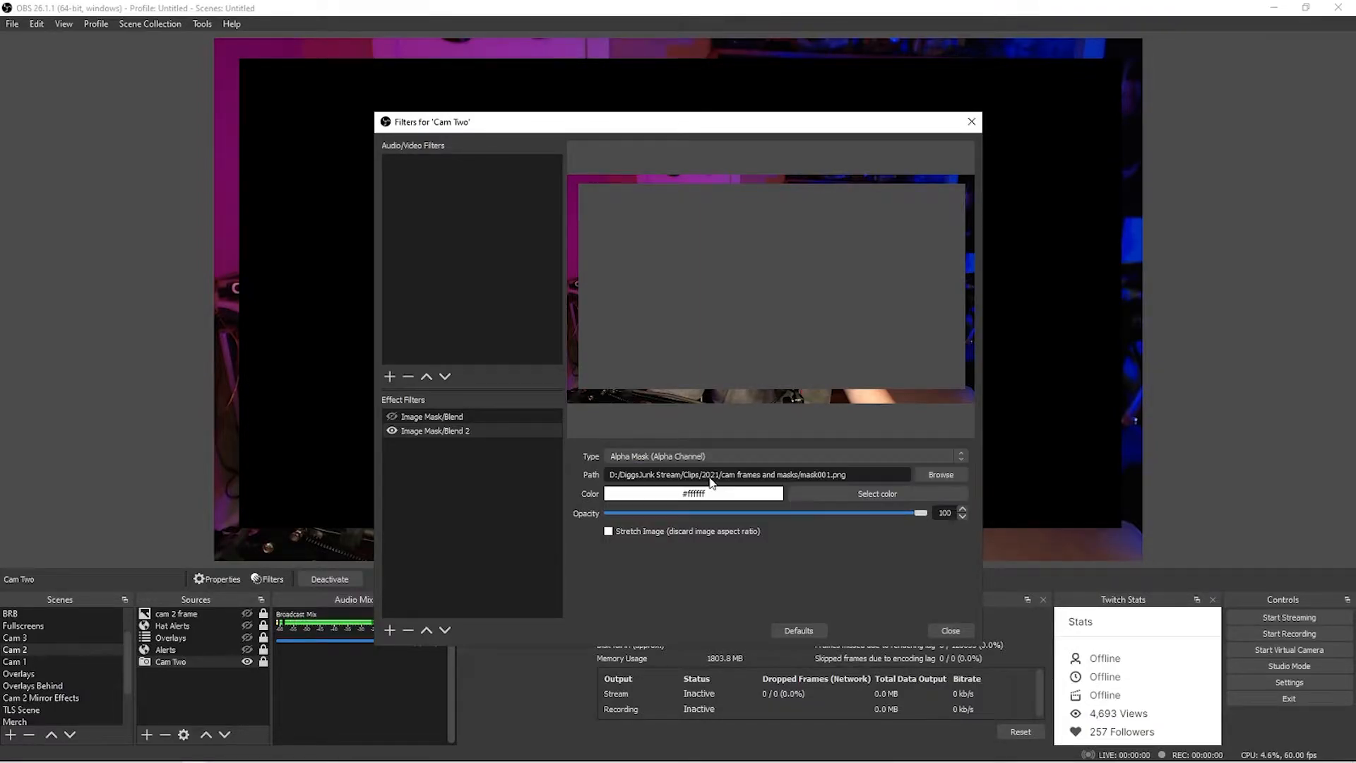
left_click(944, 633)
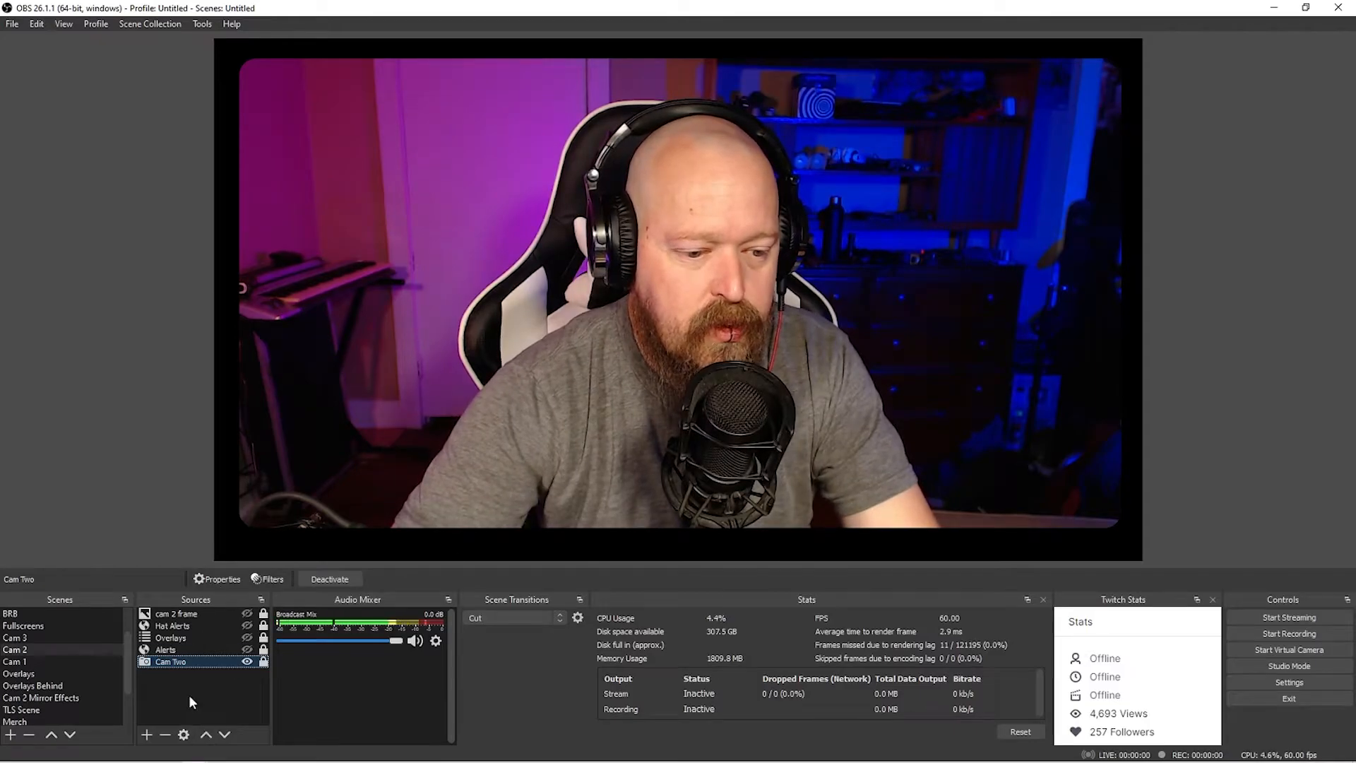
Step: Add a new image source named "Test Frame" to the Cam 2 scene
left_click(147, 736)
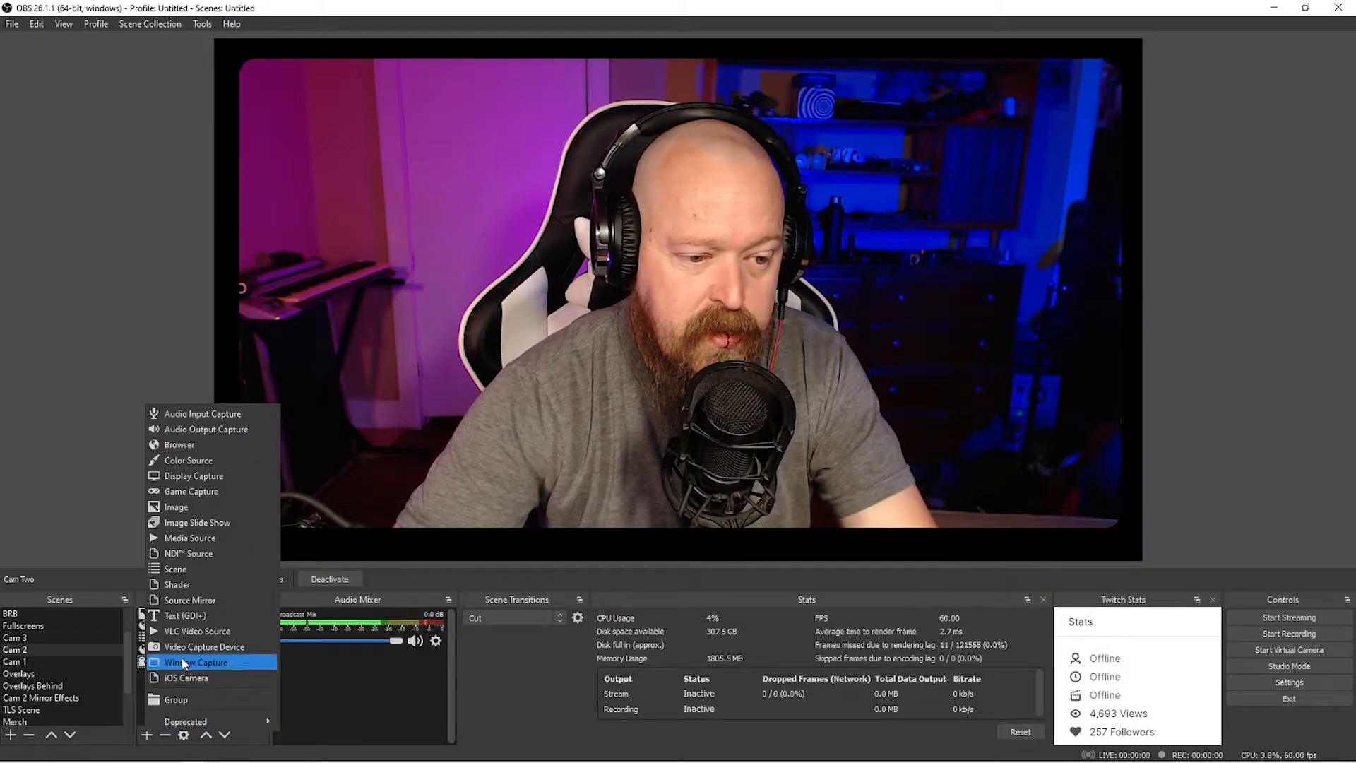
left_click(179, 509)
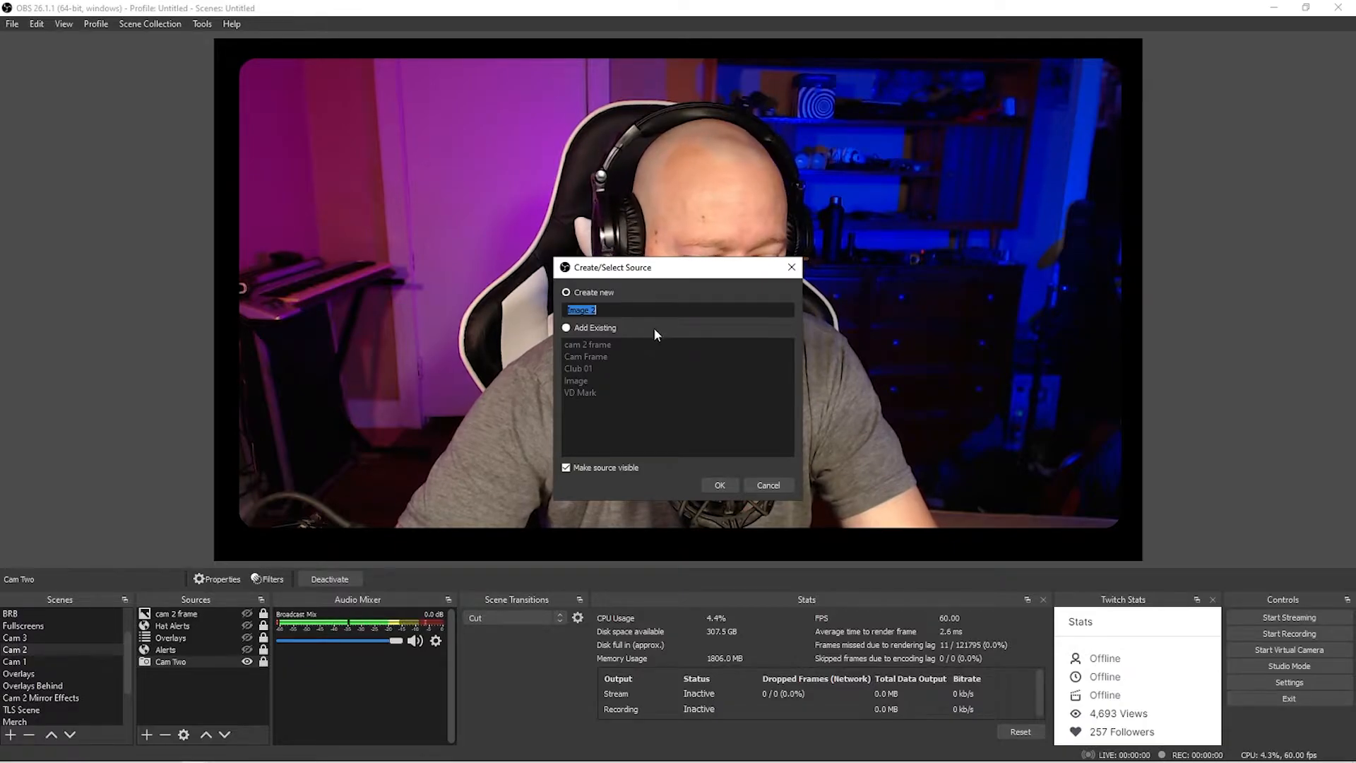
key("BackSpace")
type("Test Frame")
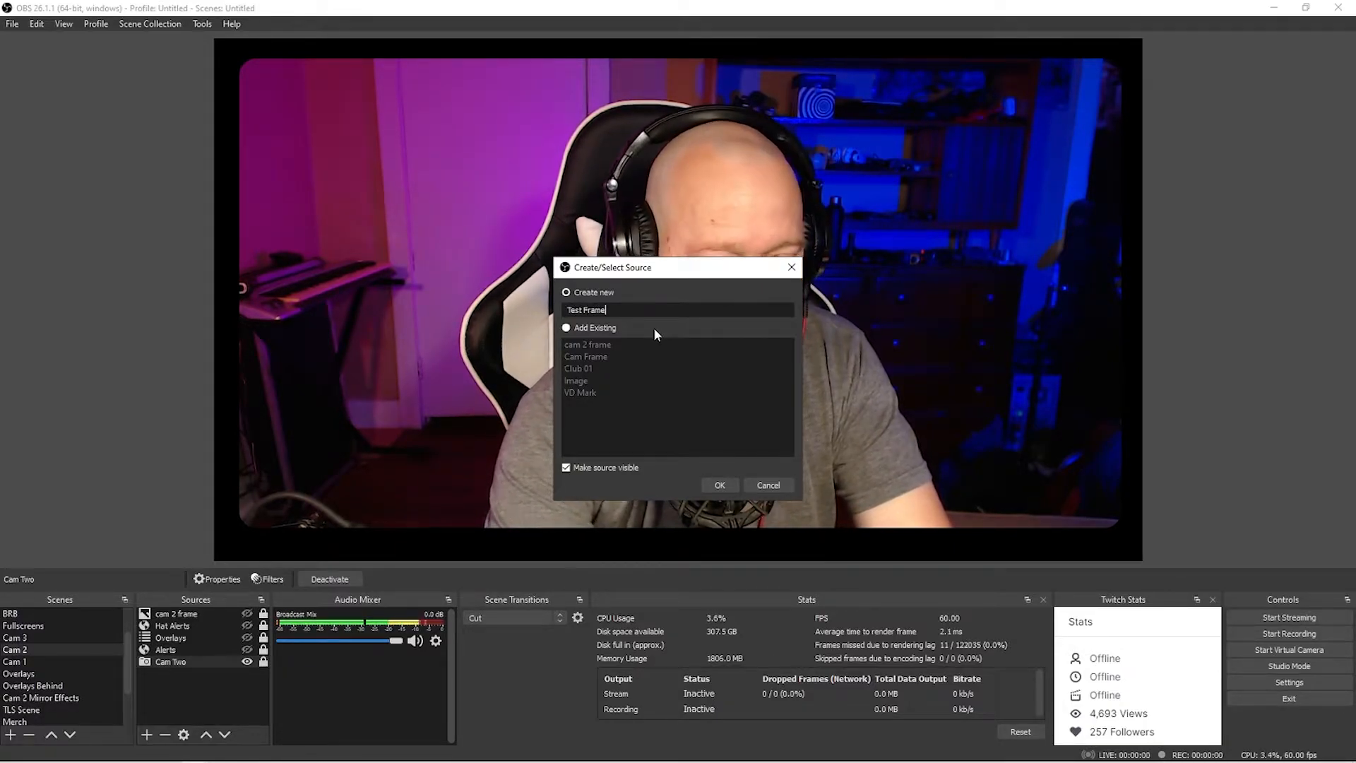
left_click(710, 489)
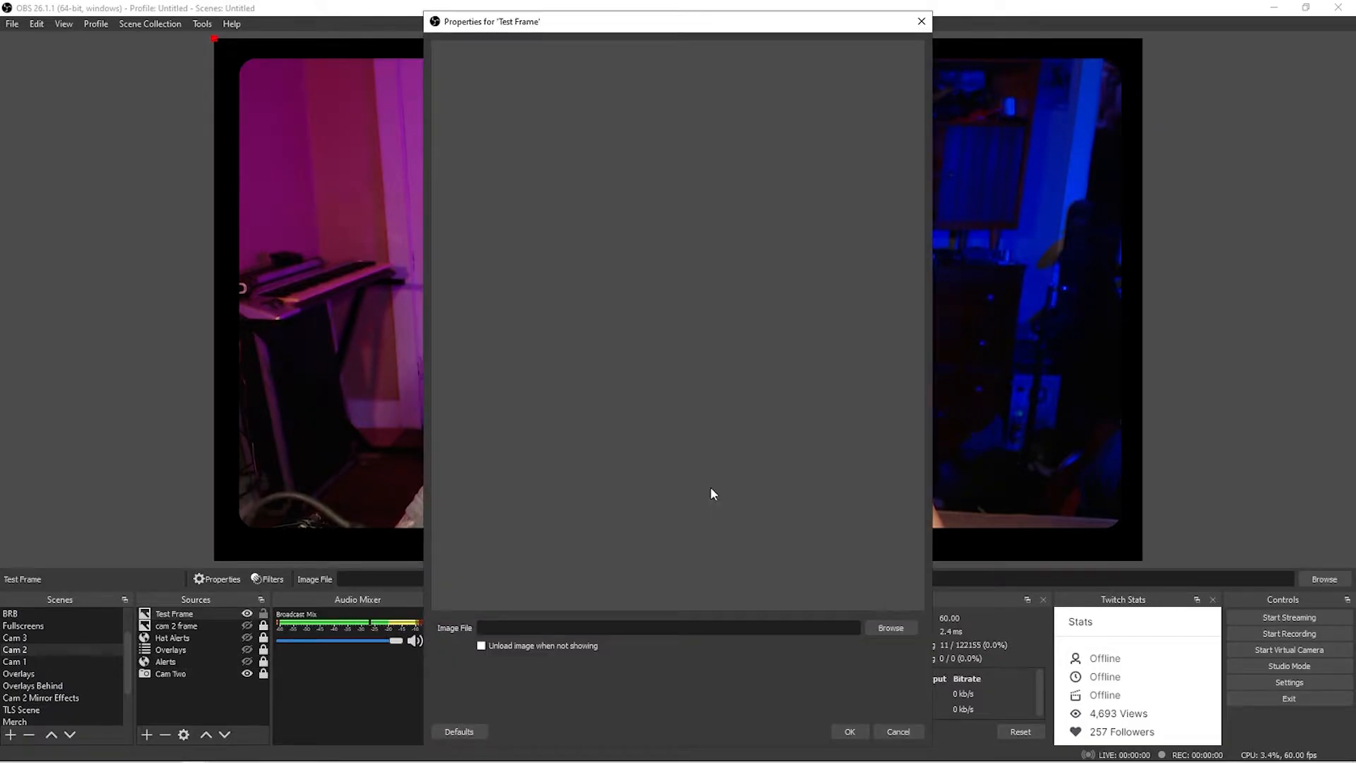
Step: Load "mask001 frame" from the cam frames and masks folder into the Test Frame source and lock the source
left_click(887, 627)
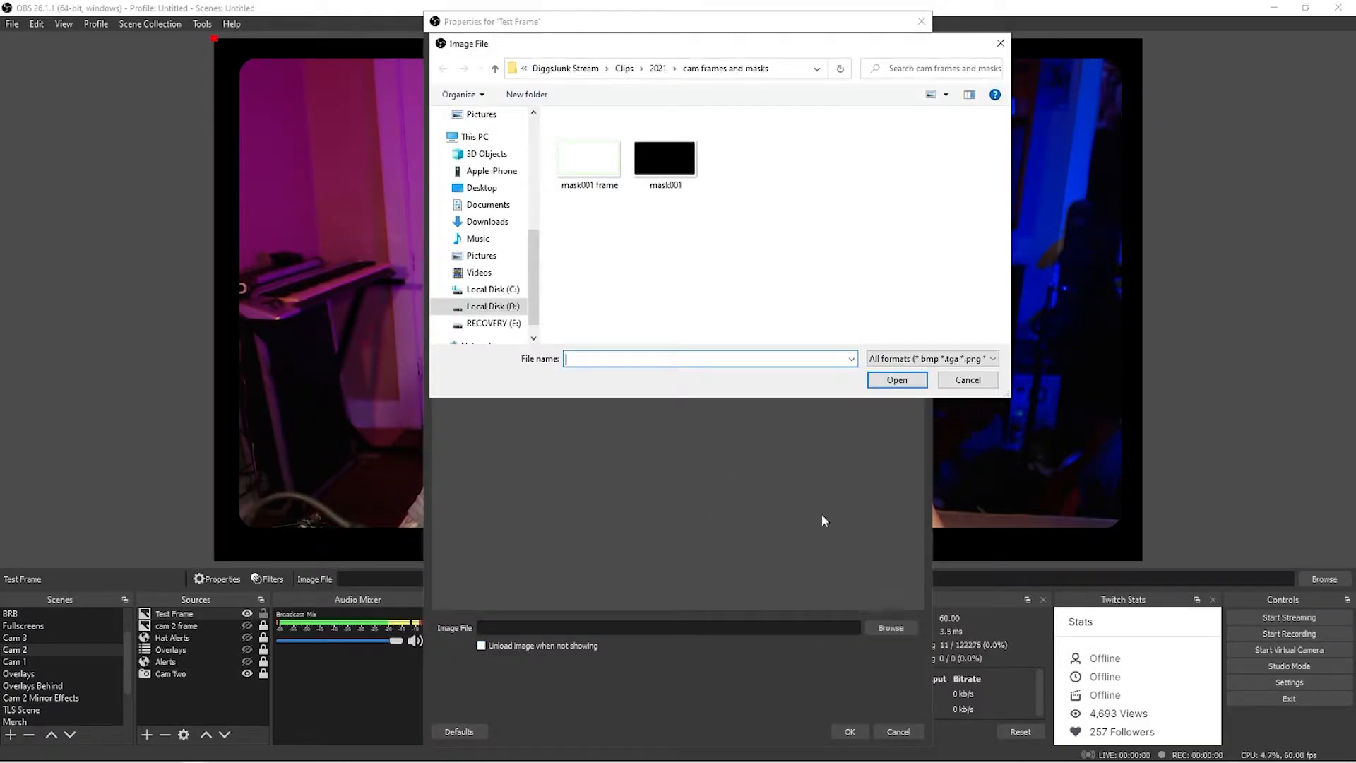
left_click(897, 381)
left_click(851, 733)
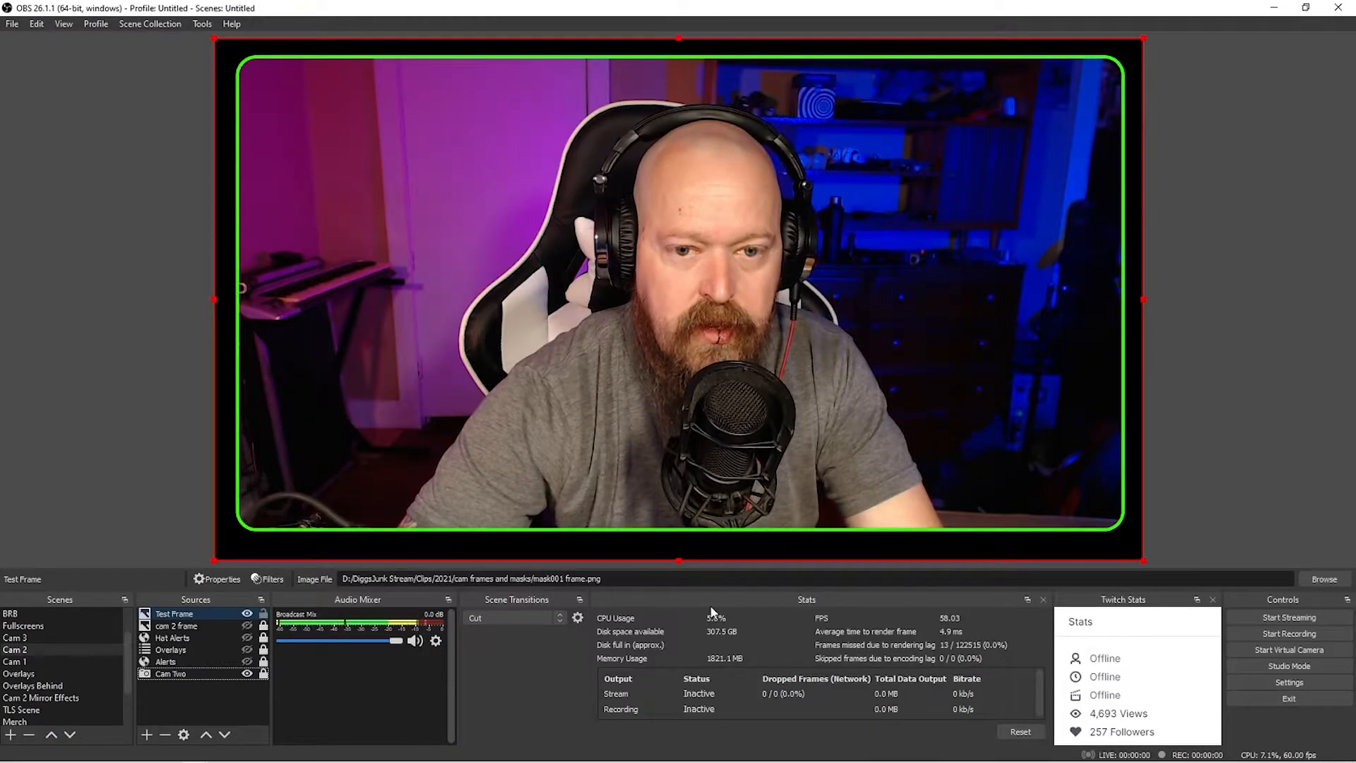
left_click(263, 615)
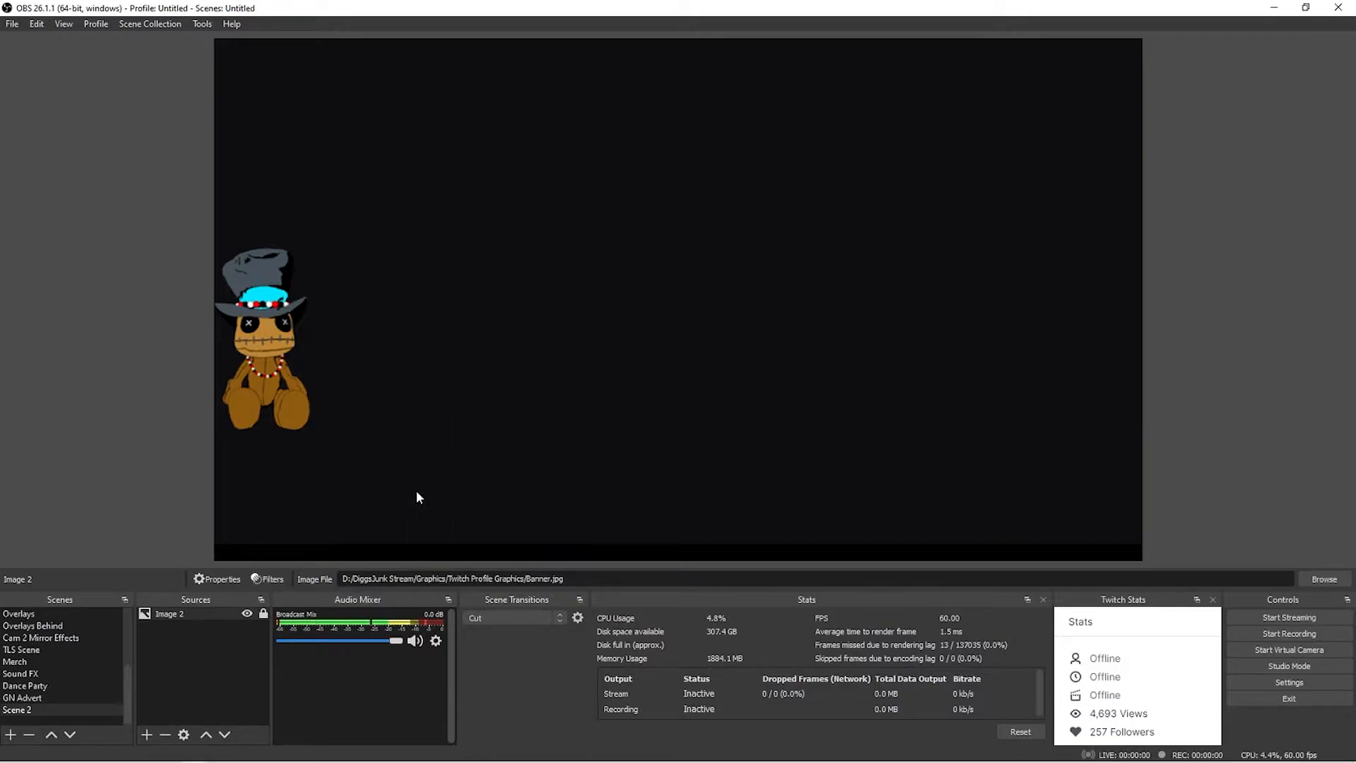
Step: Add the existing Cam 2 scene as a source in Scene 2
left_click(147, 735)
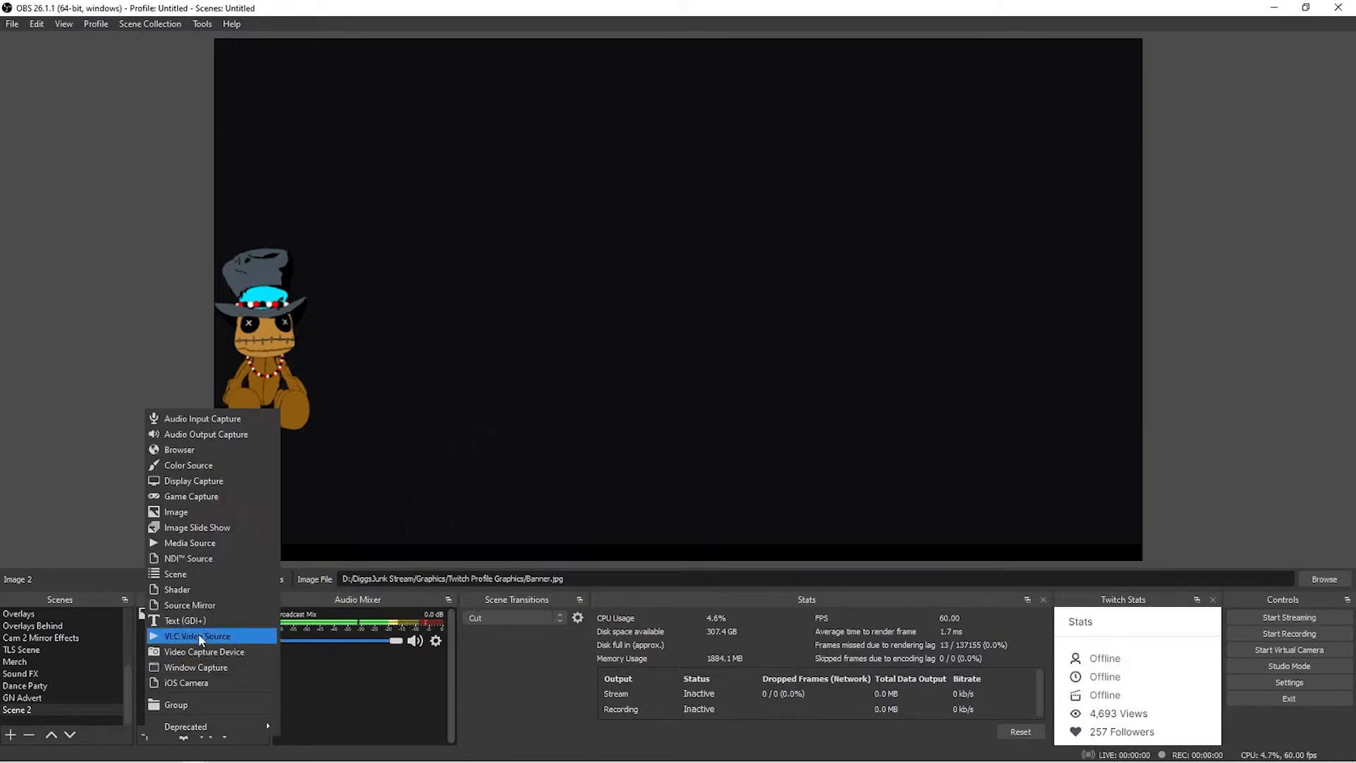
mouse_move(164, 733)
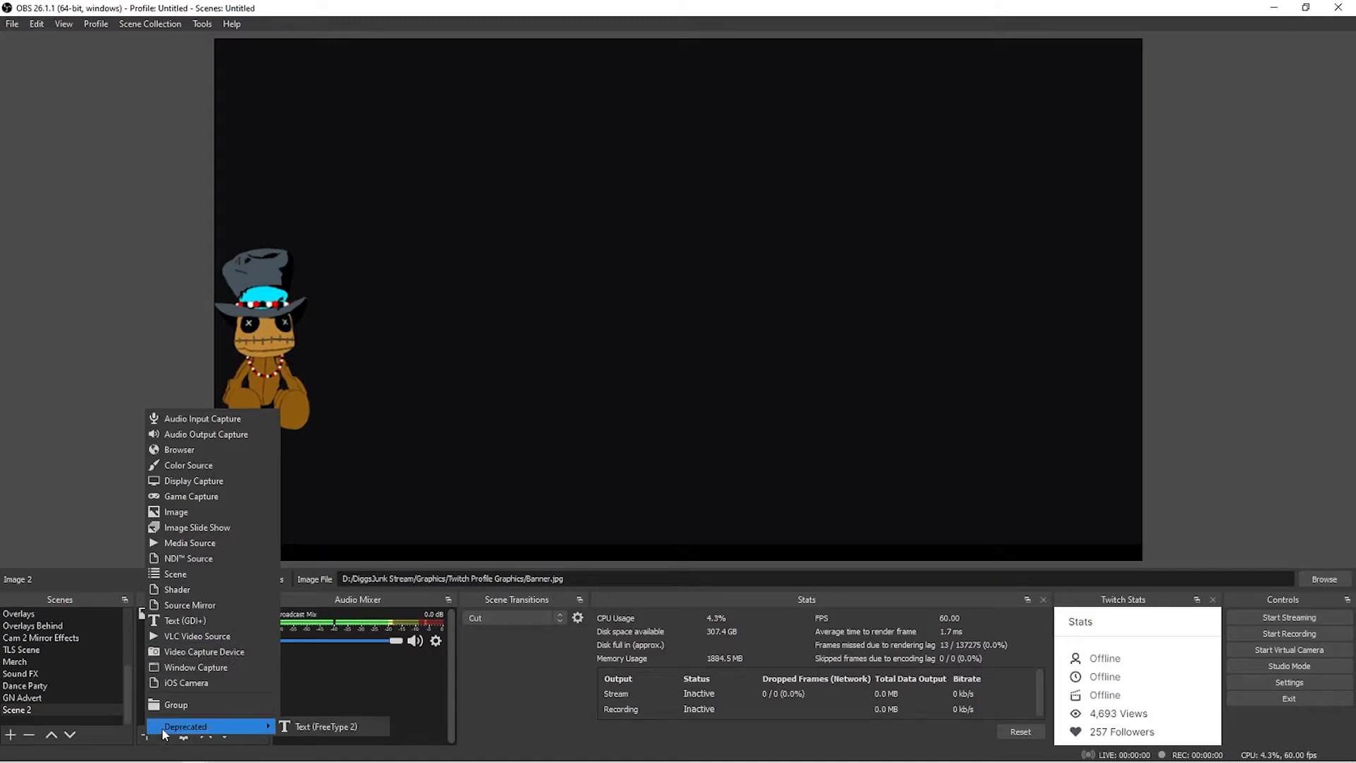
left_click(193, 574)
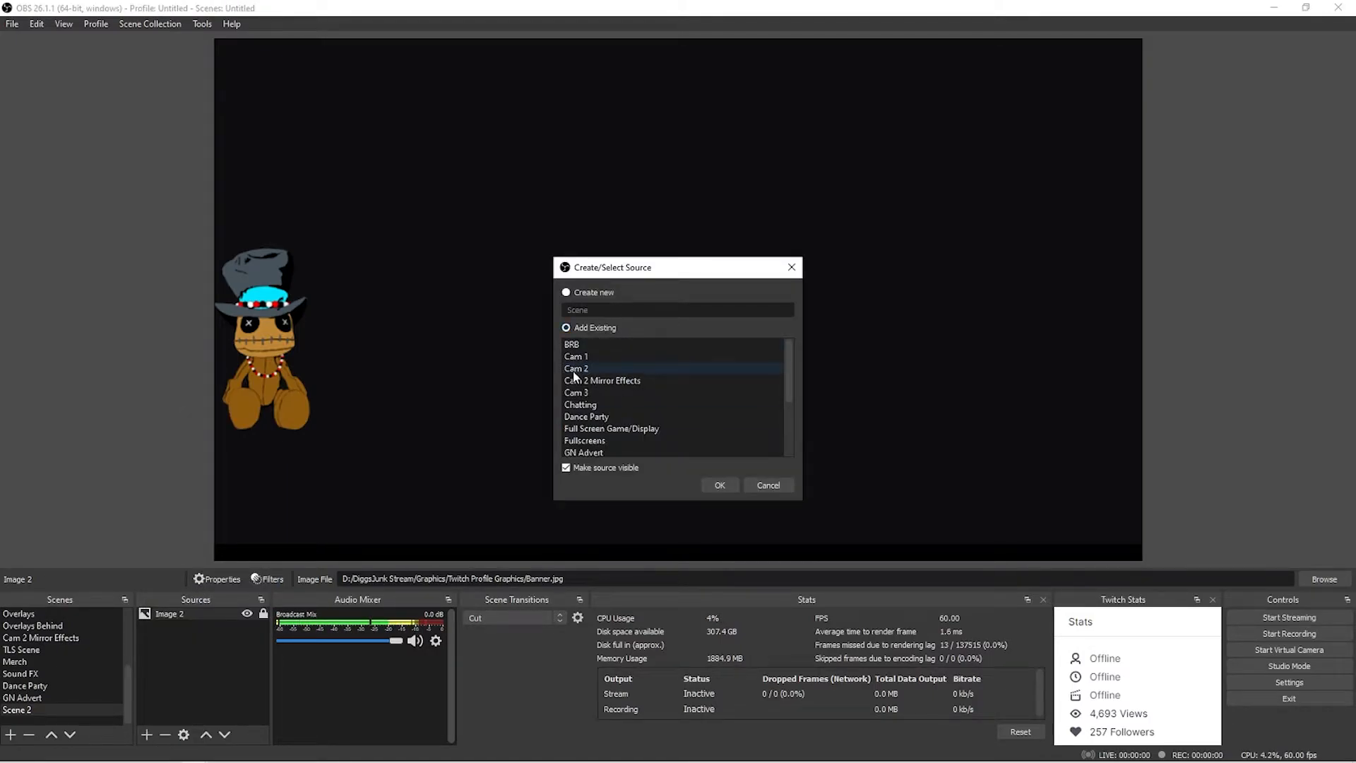
left_click(719, 485)
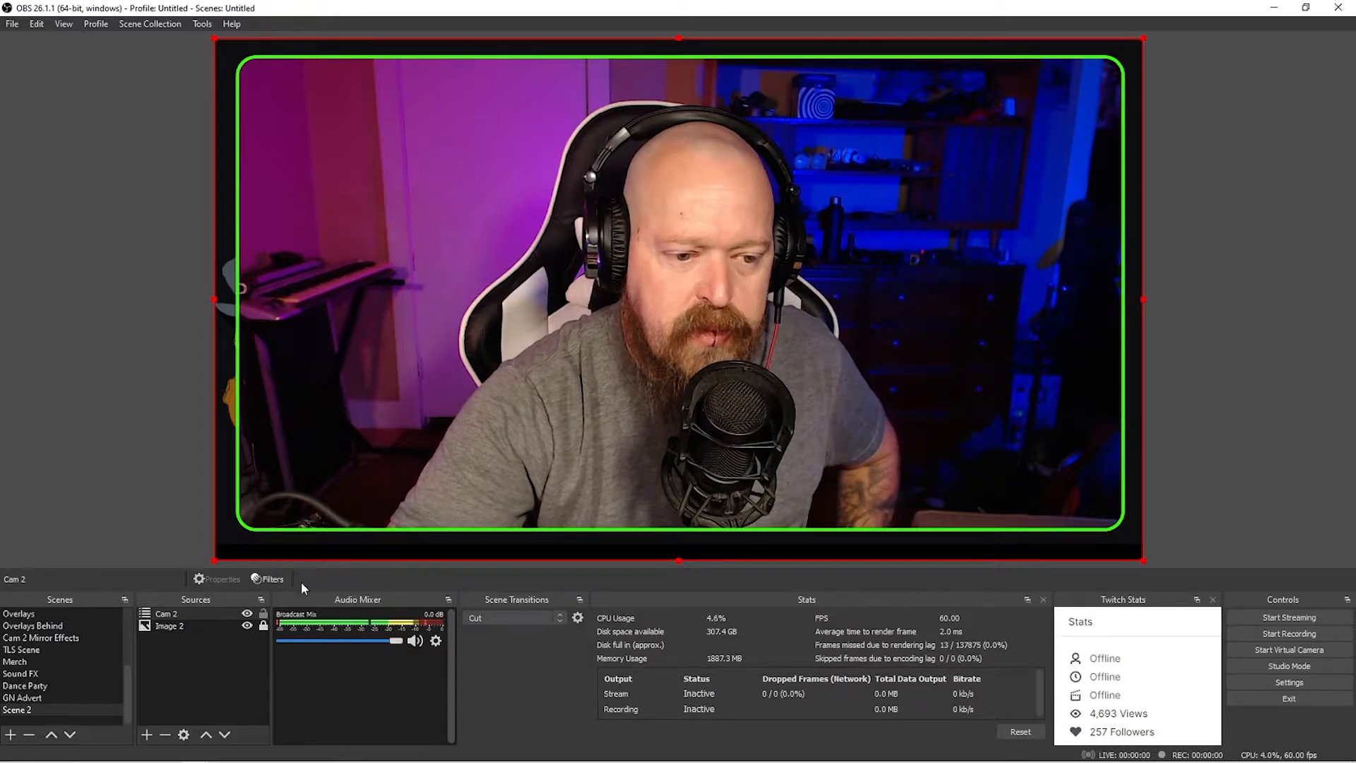
Step: Shrink the Cam 2 source to a small camera box, place it near the canvas's right edge and lock it
left_click_drag(217, 560, 1081, 241)
left_click_drag(1039, 182, 1026, 326)
left_click_drag(1132, 185, 1031, 240)
left_click_drag(915, 337, 991, 326)
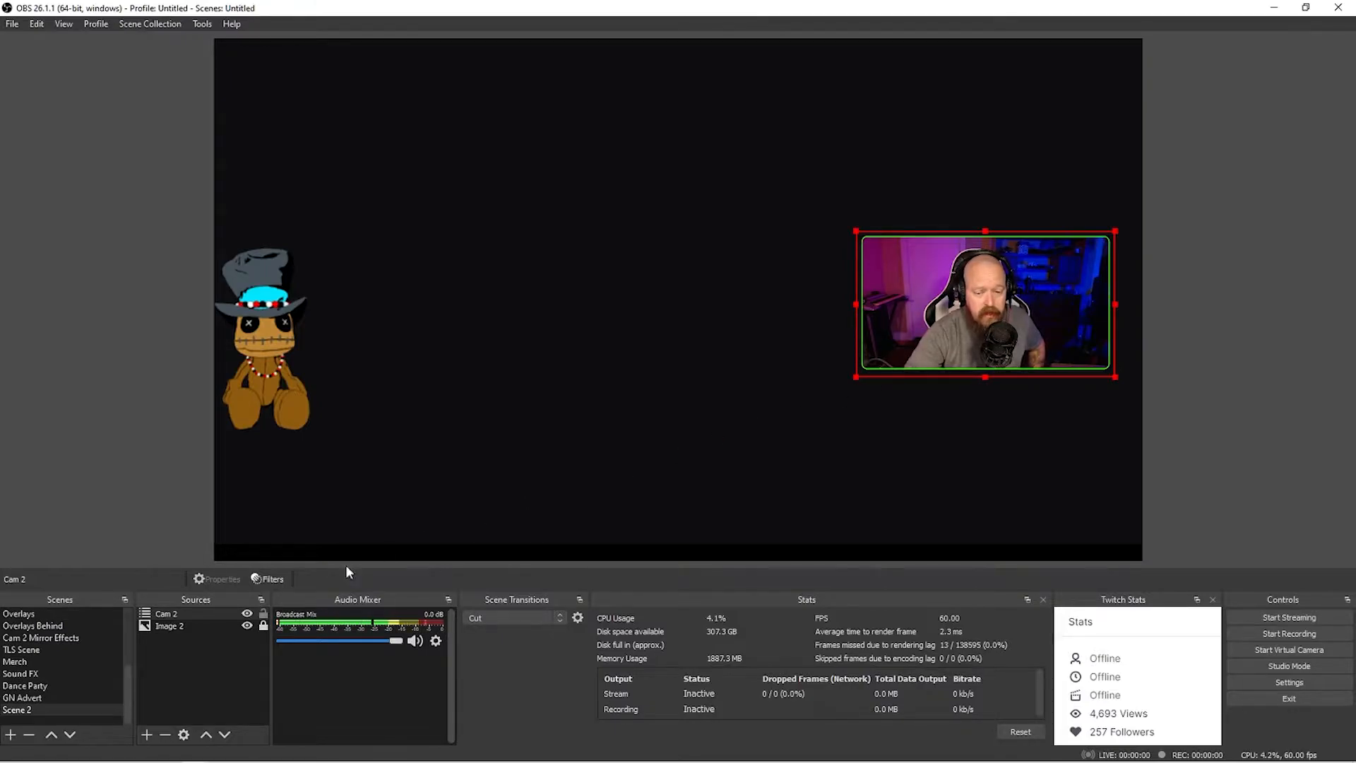
left_click(264, 614)
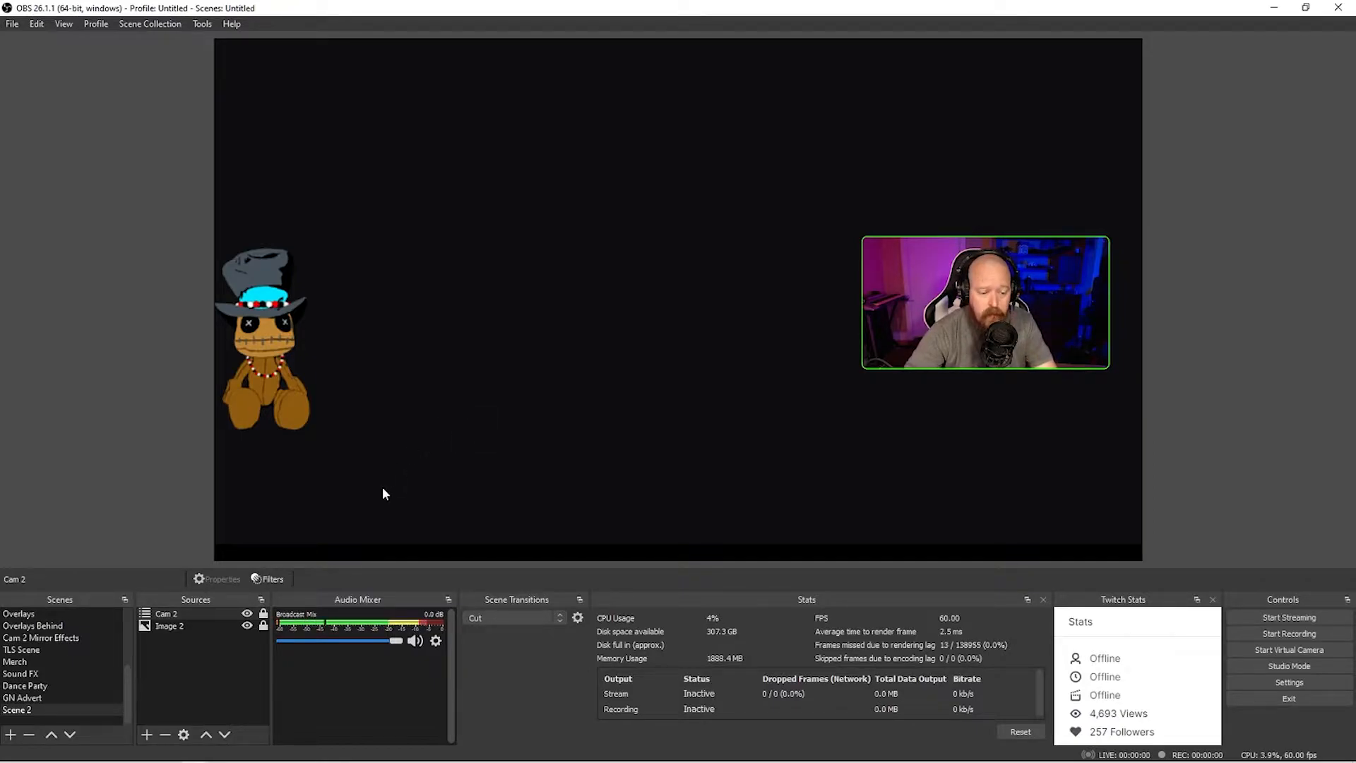
Step: Switch to Photoshop and delete the Rounded Rectangle 1 layer and its copy
mouse_move(510, 758)
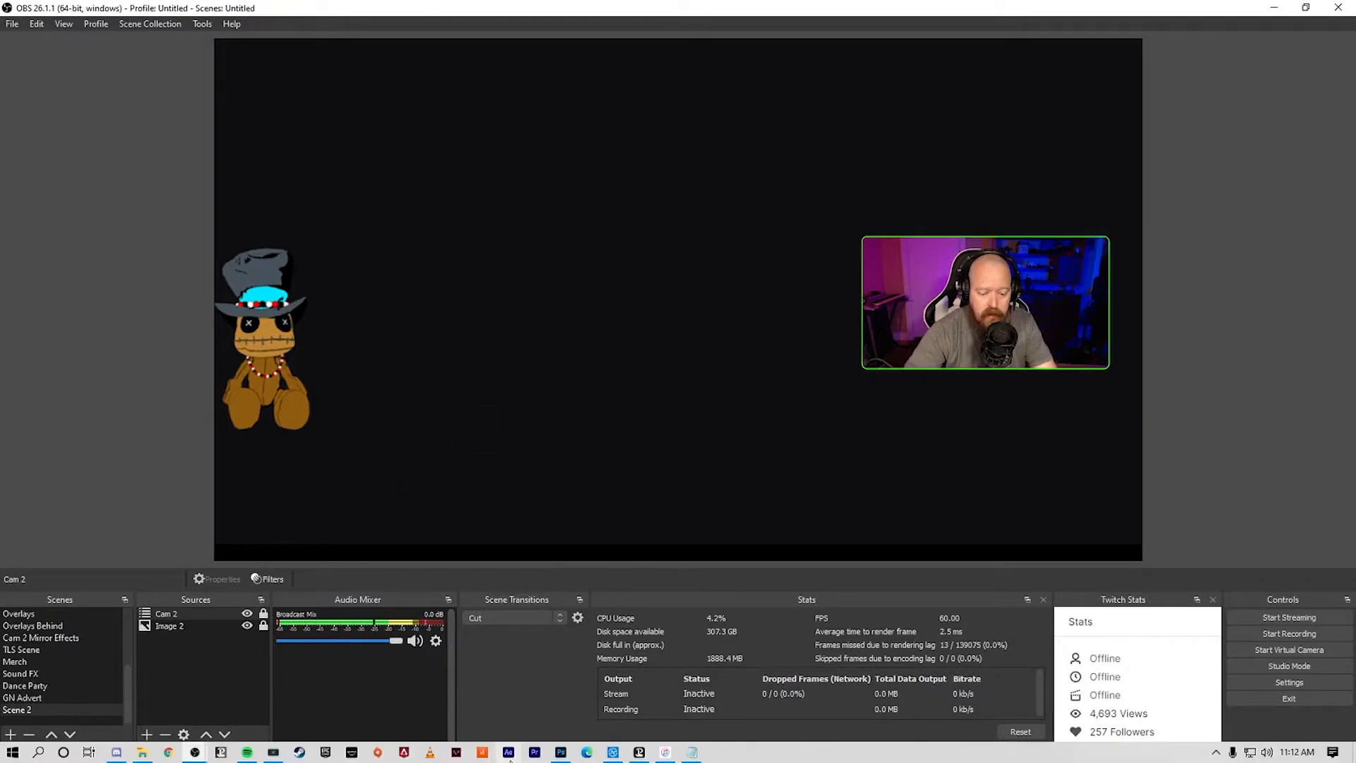
left_click(561, 752)
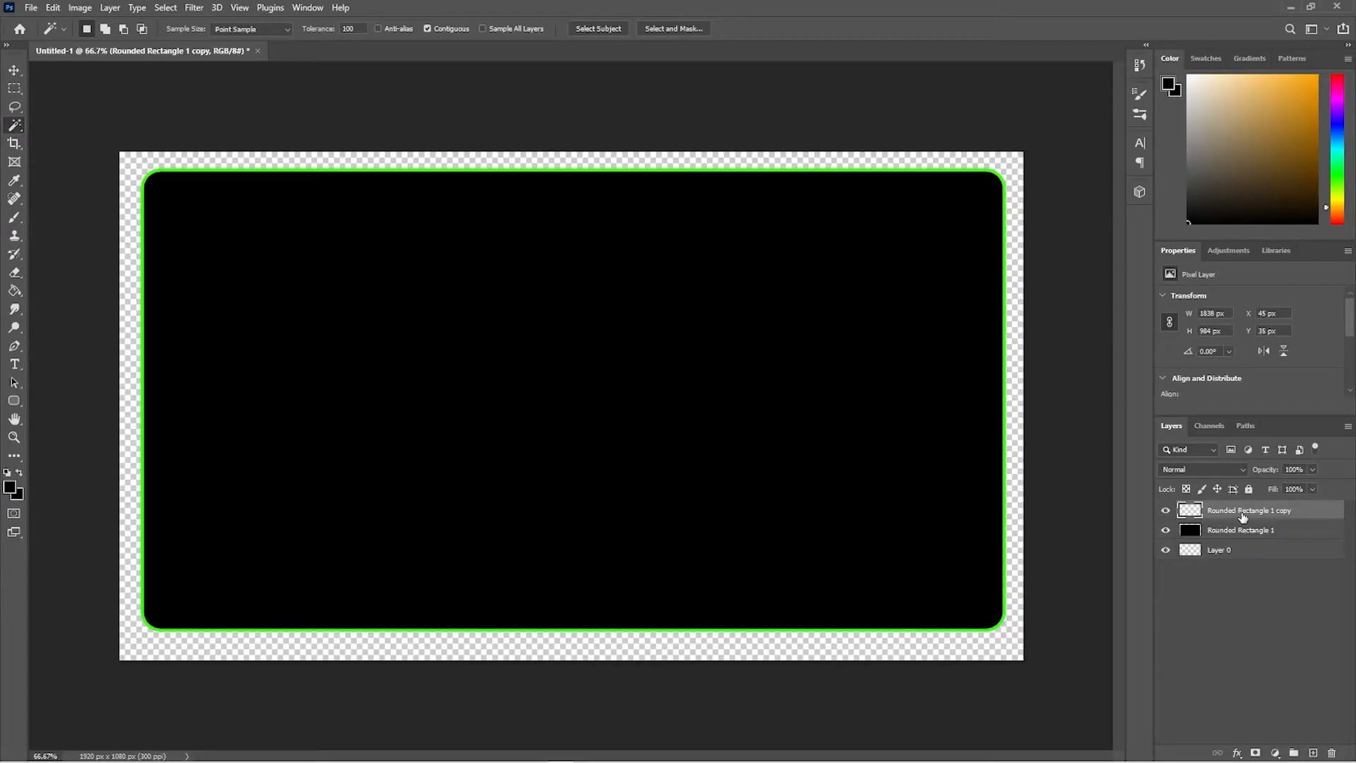
key("Delete")
key("Delete")
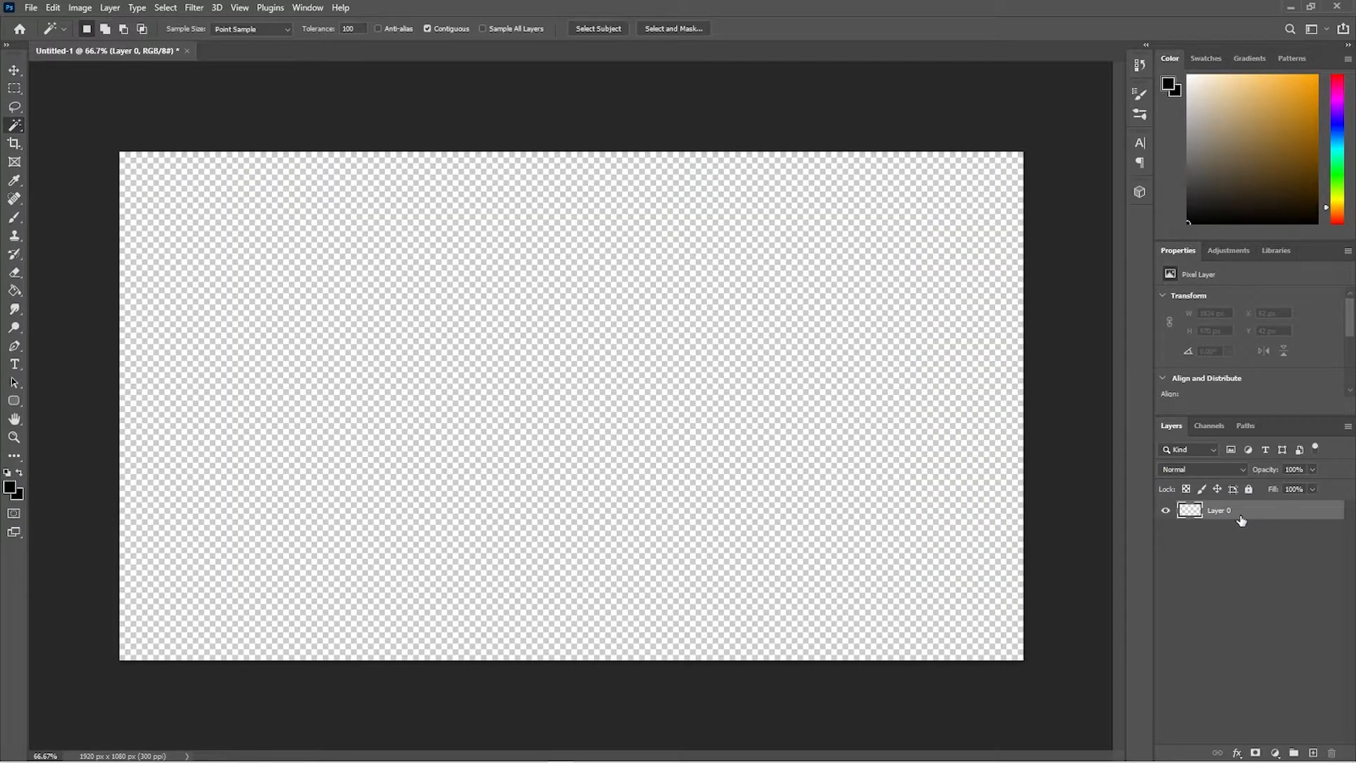
Step: Draw a black five-sided shape with the Polygon tool and enlarge it to about 1157 by 1014 px
left_click(15, 403)
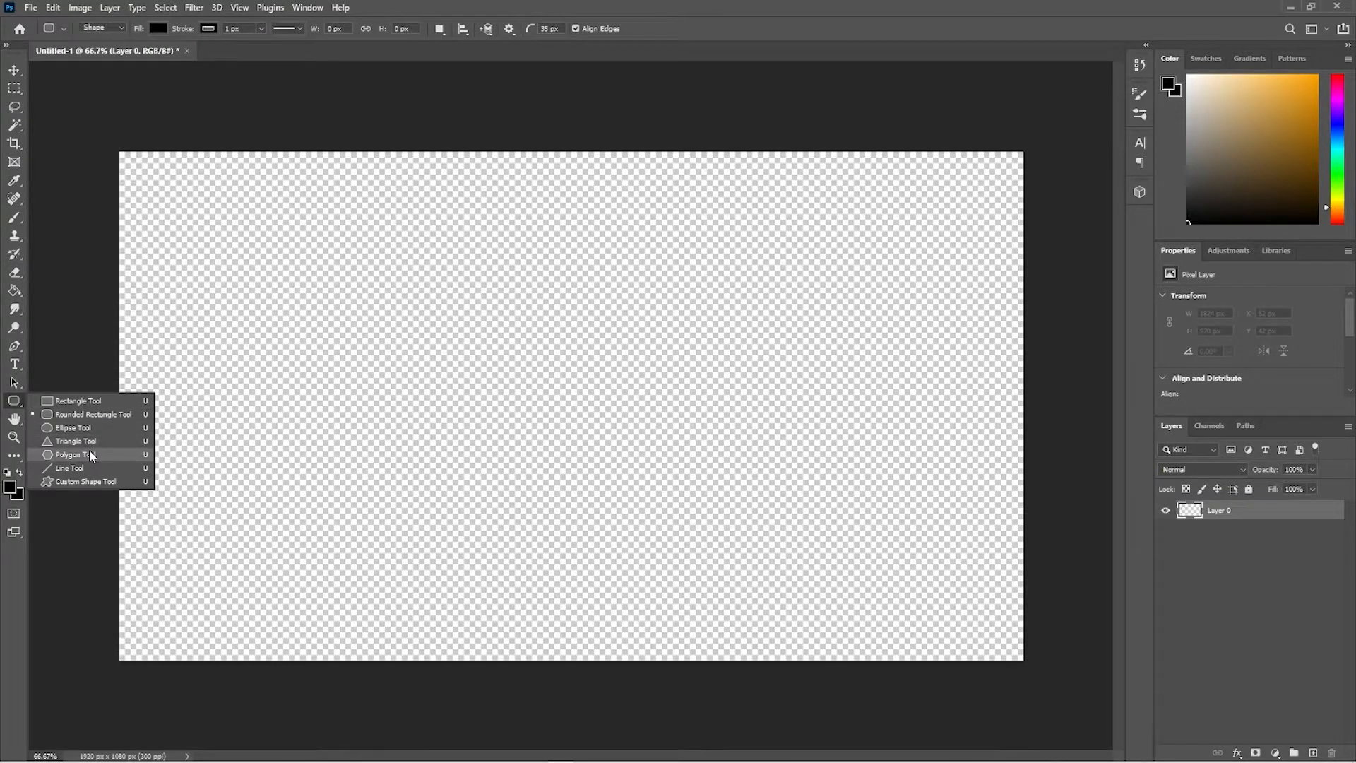
left_click(499, 253)
left_click_drag(408, 198, 836, 626)
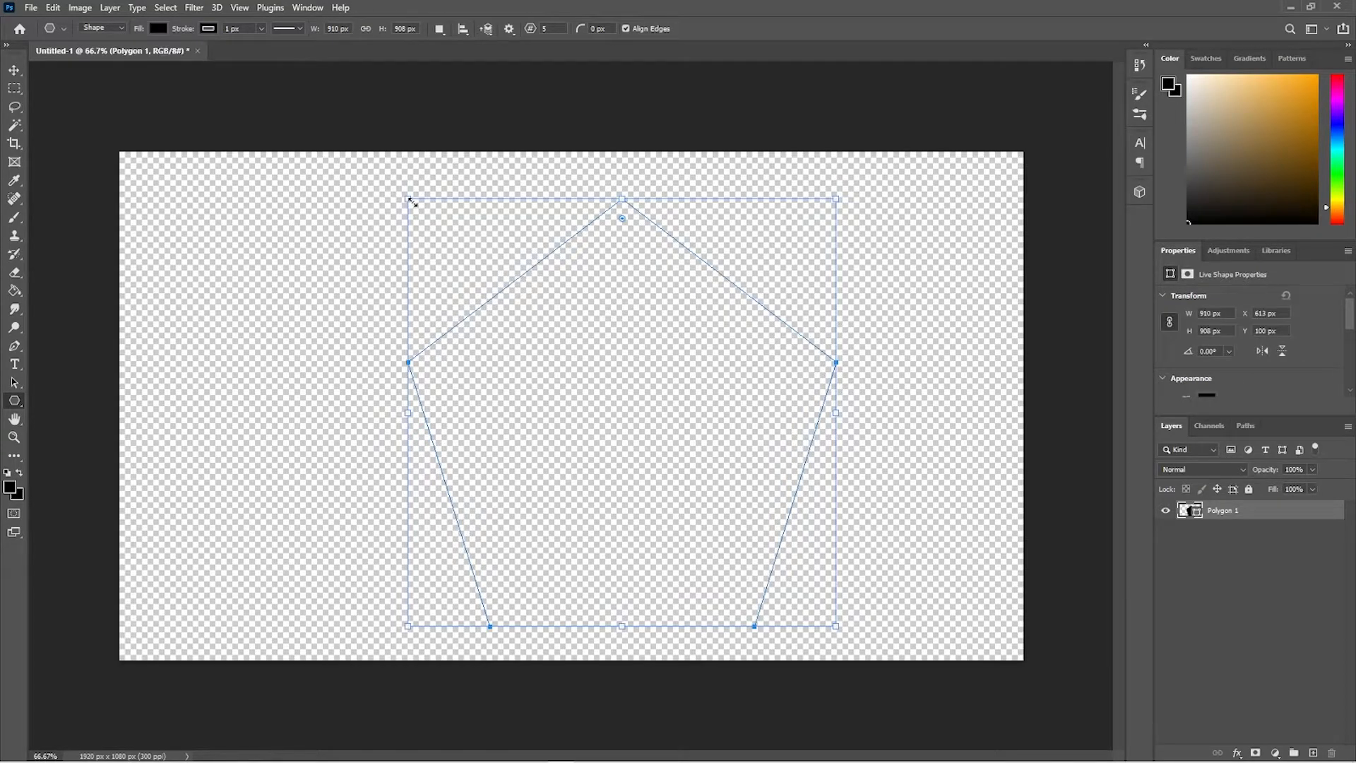
left_click_drag(408, 198, 314, 163)
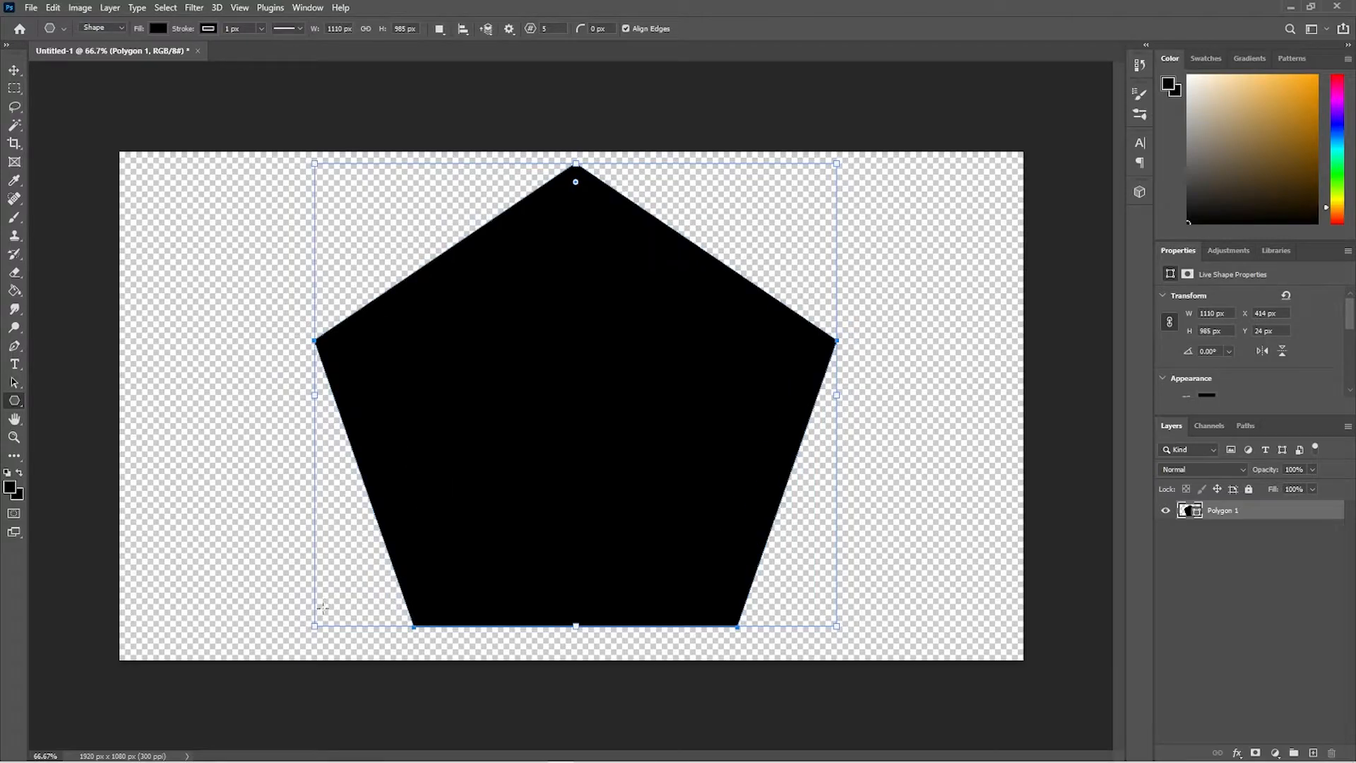
left_click_drag(315, 626, 292, 640)
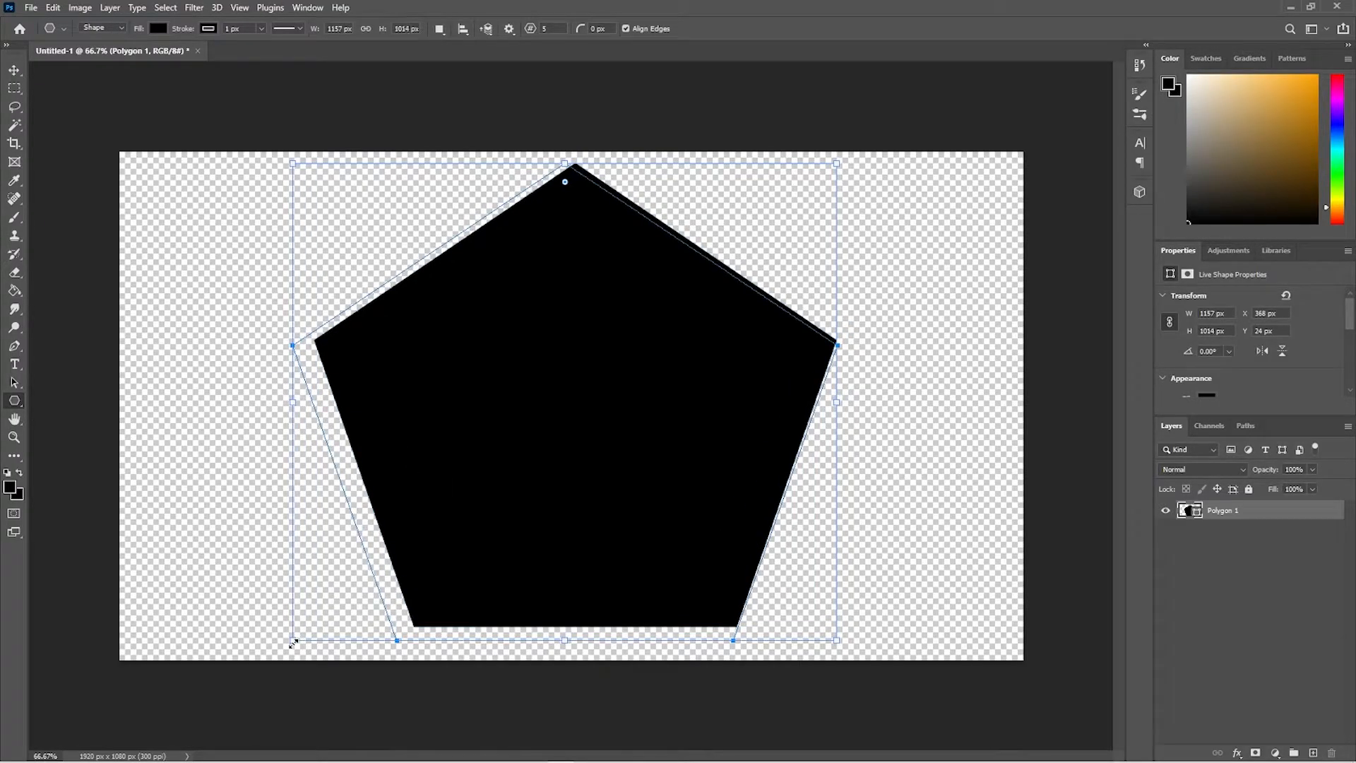
Step: Rasterize the Polygon 1 layer and duplicate it
left_click(14, 70)
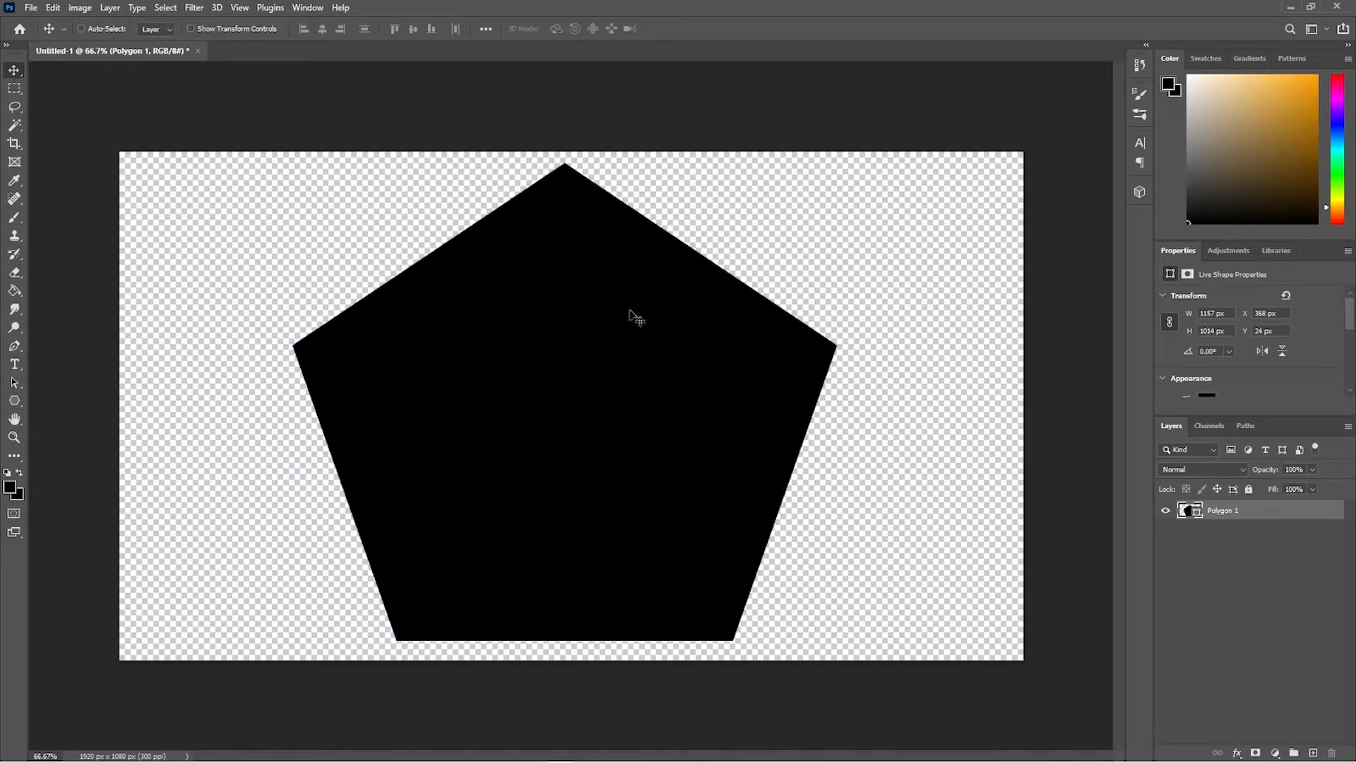
right_click(1271, 521)
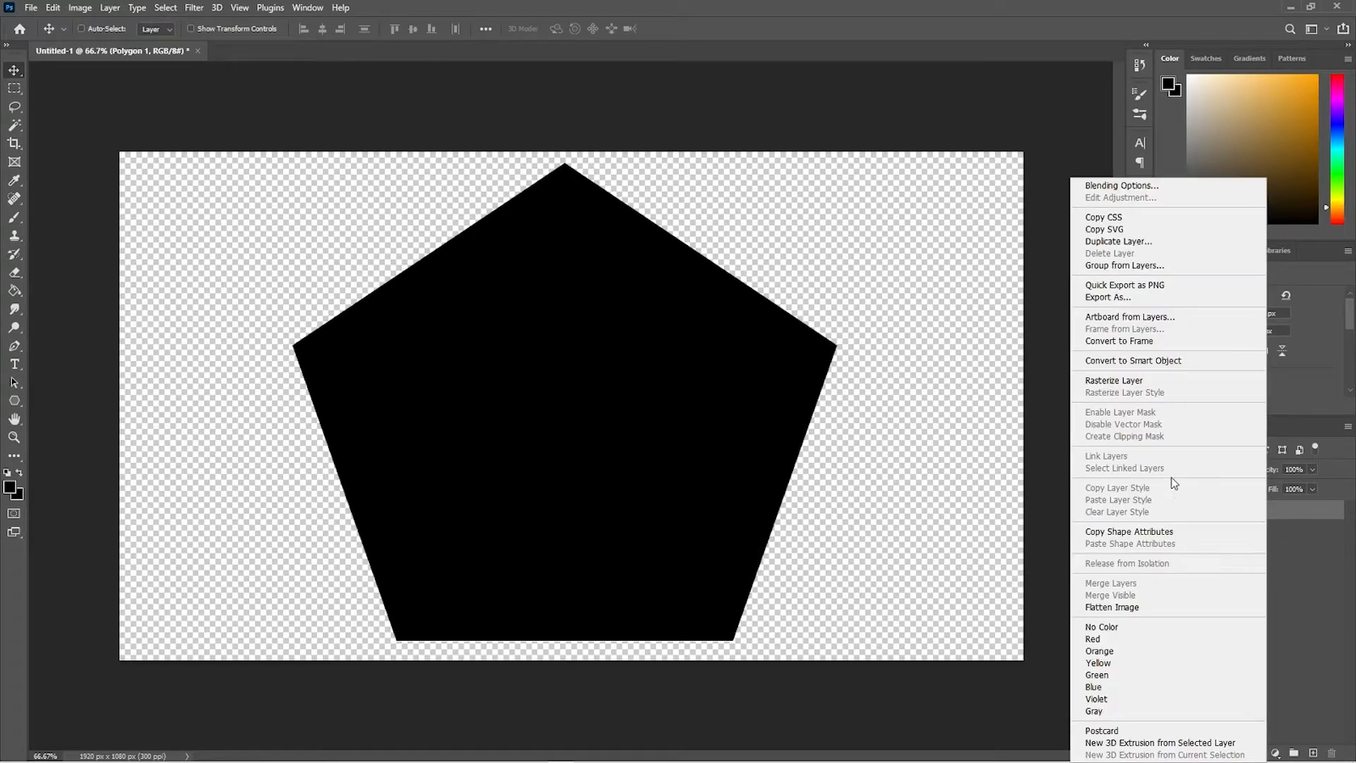
left_click(1148, 383)
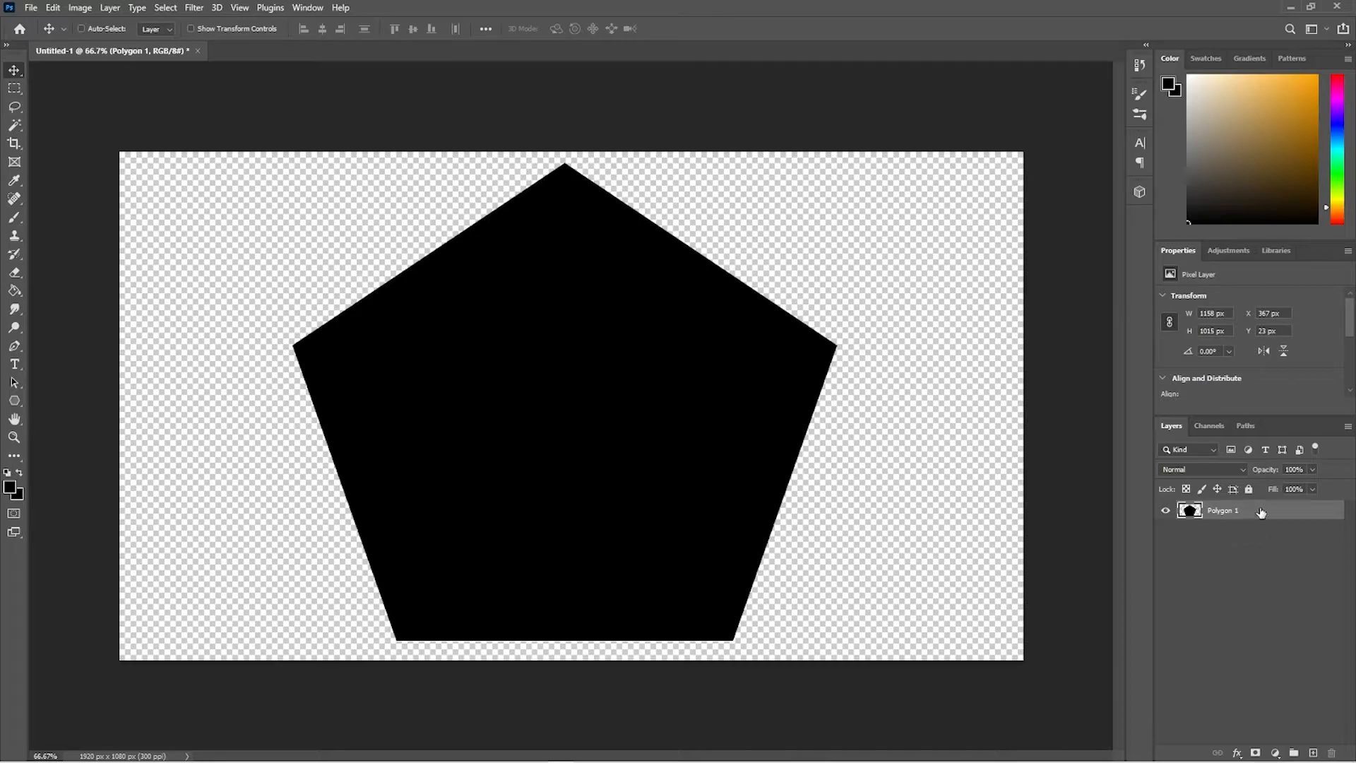
key("ctrl+j")
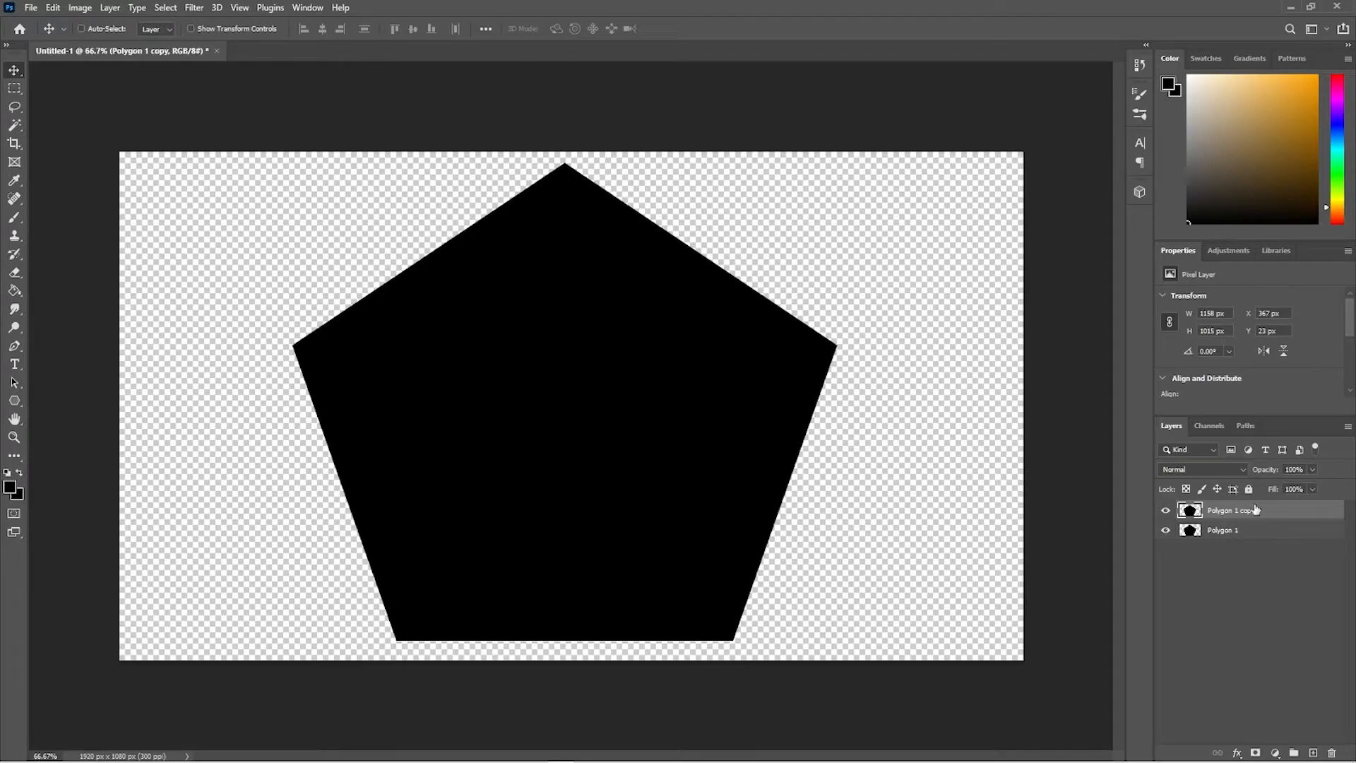
Step: Apply a green 7 px outside Stroke layer style to the duplicated polygon layer
double_click(1283, 510)
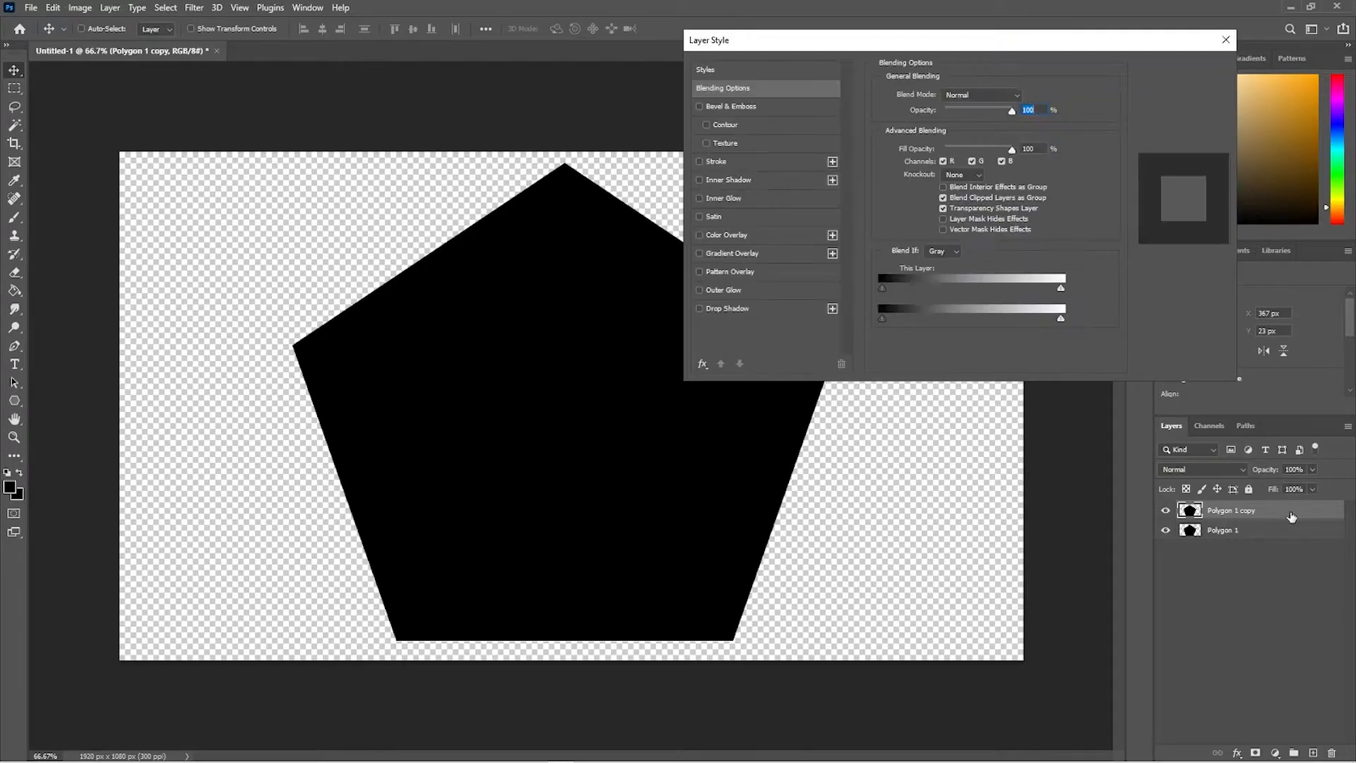
left_click(700, 161)
left_click(797, 167)
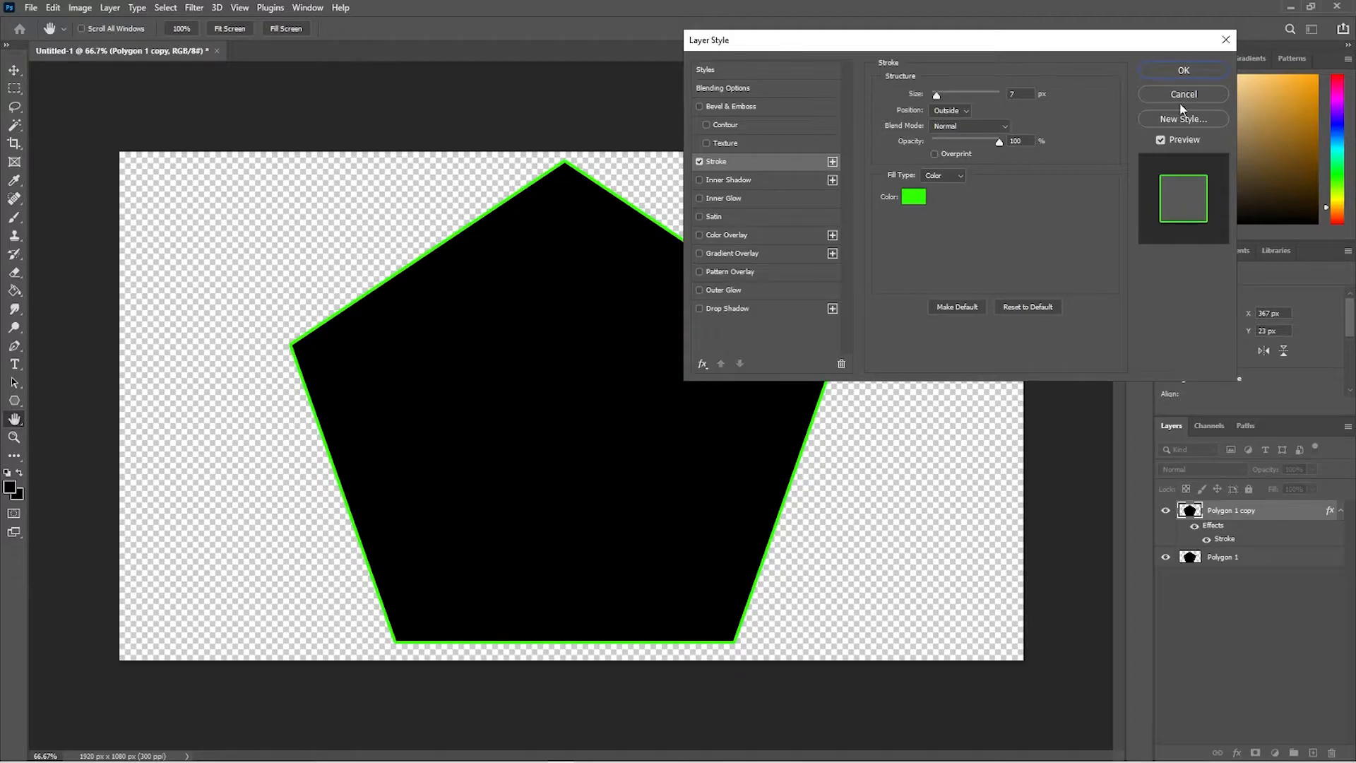
left_click(1184, 71)
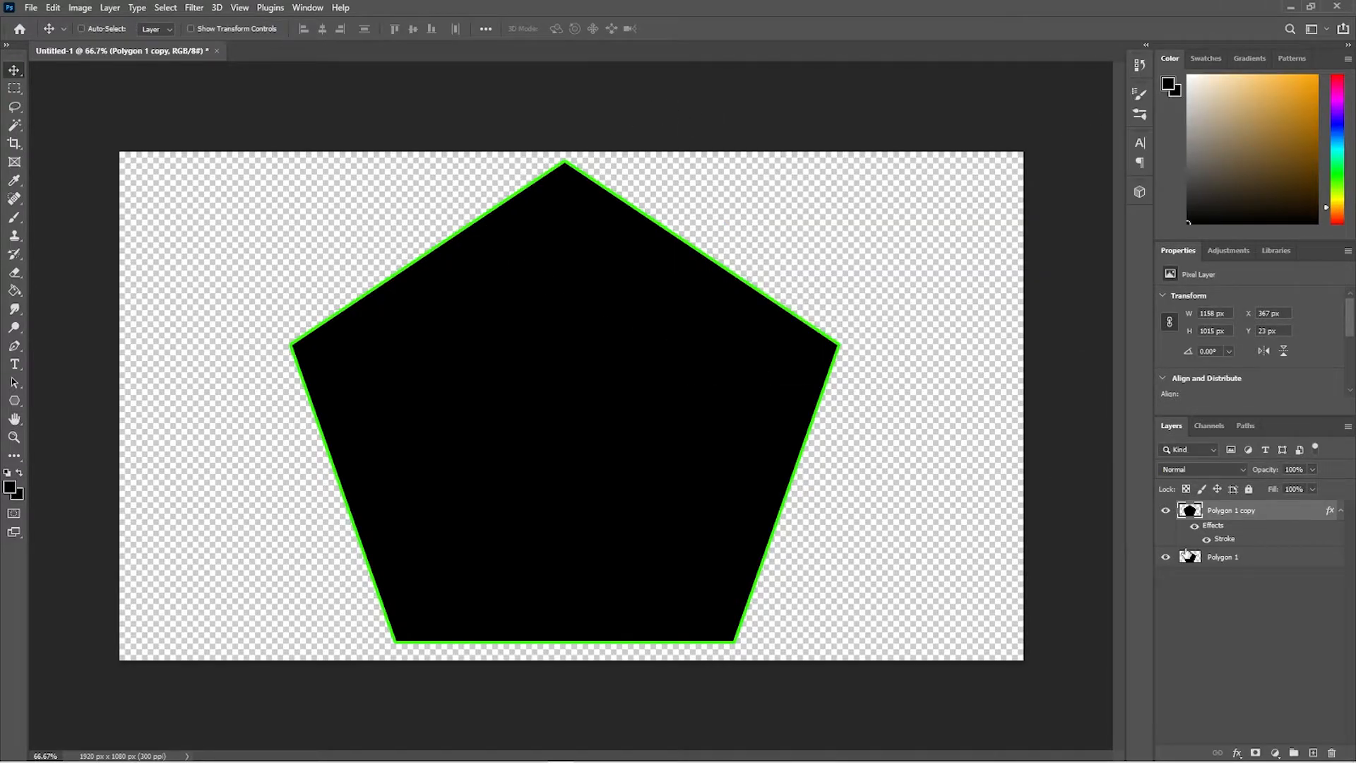
Step: Rasterize the copy's layer style, delete its black interior using the Magic Wand tool, and clear the selection
right_click(1291, 512)
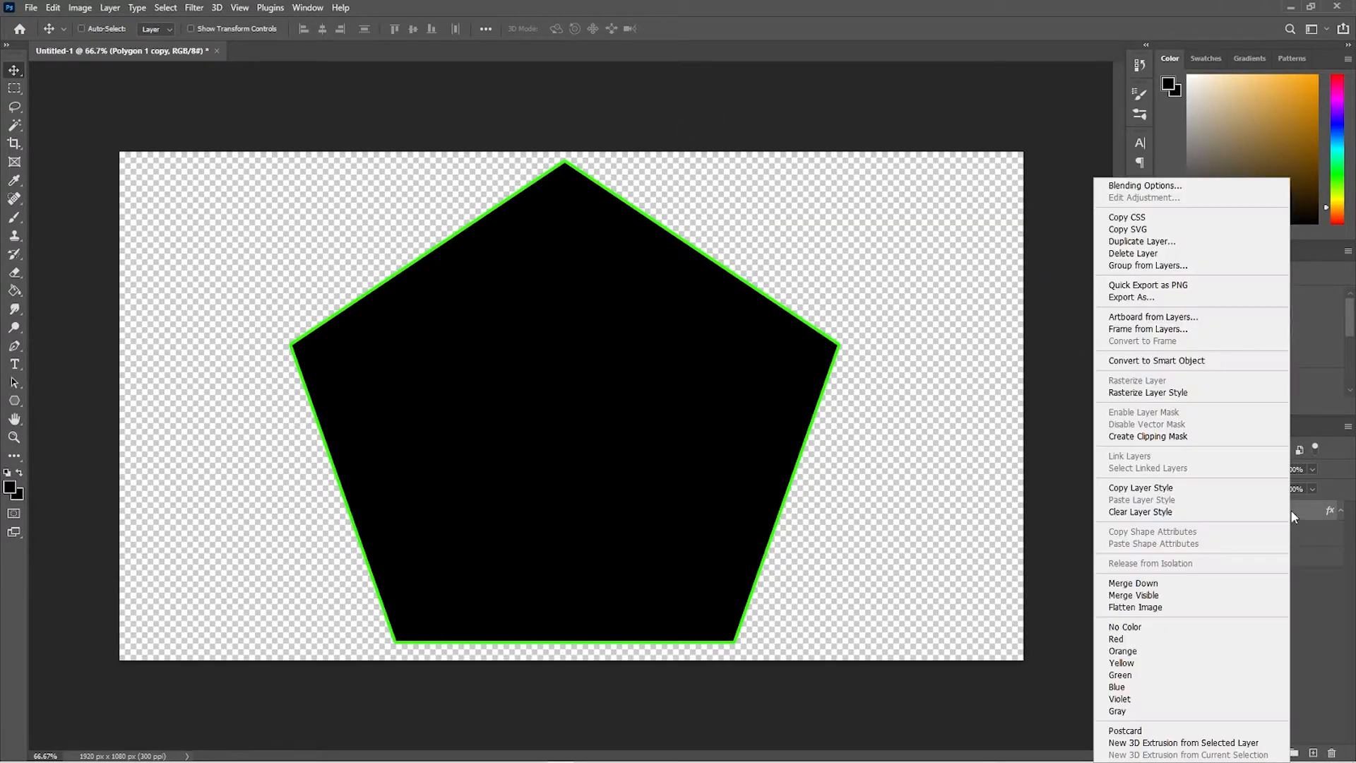
left_click(1183, 392)
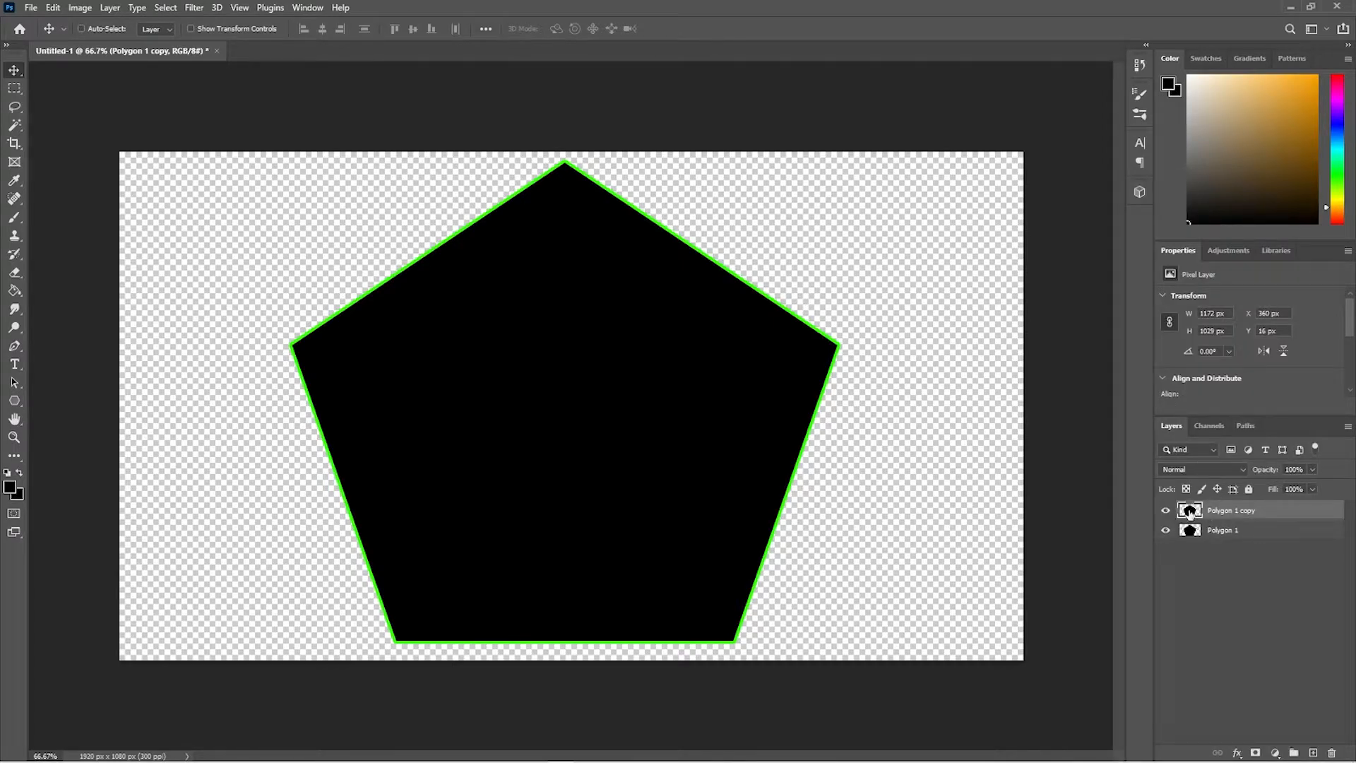
left_click(21, 125)
left_click(489, 397)
key("Delete")
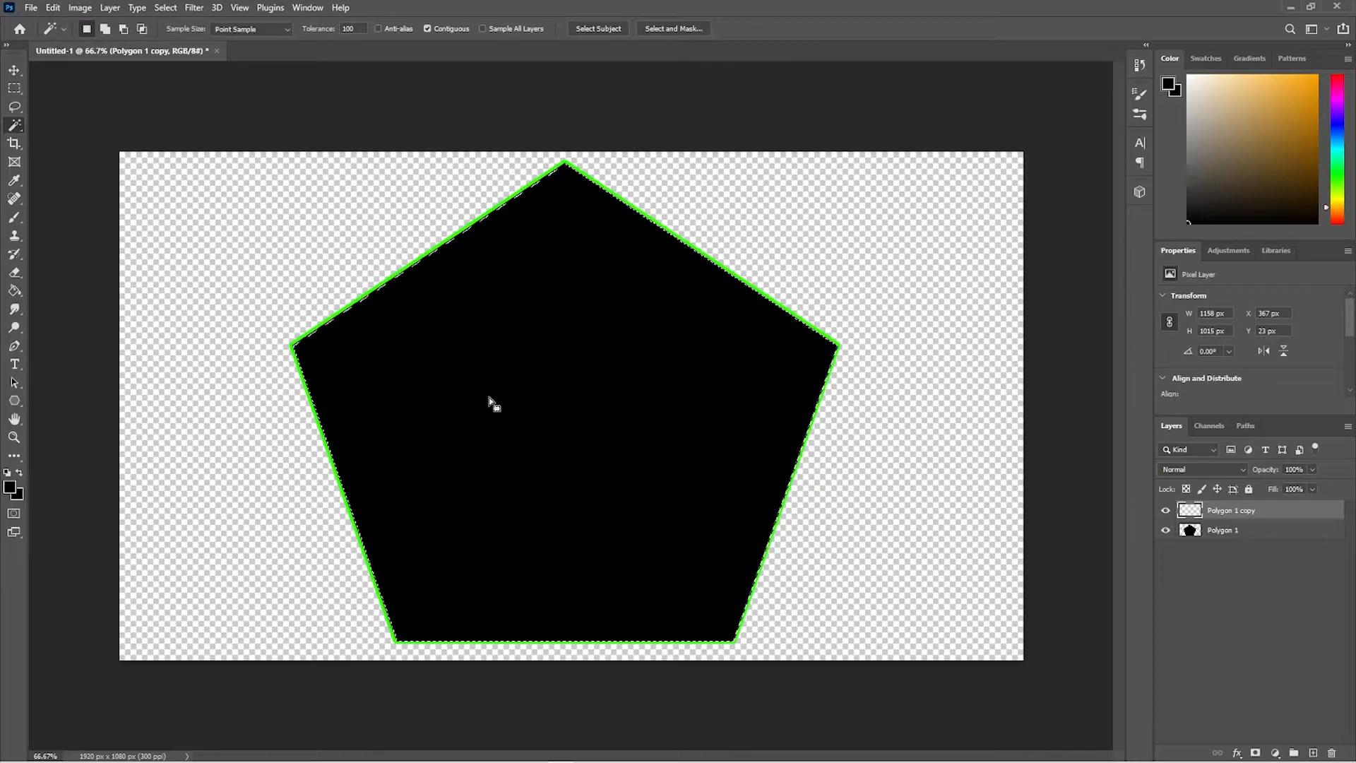
key("ctrl+d")
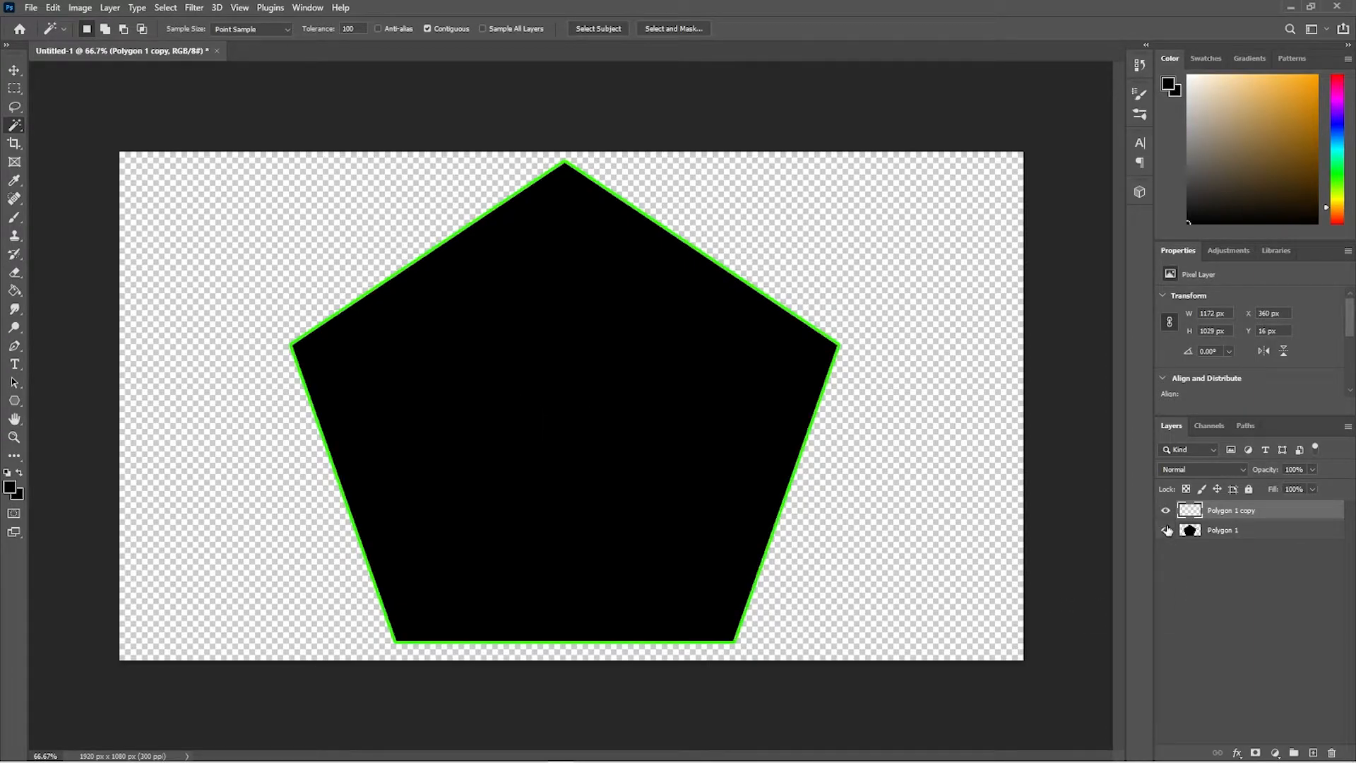
Step: Show only the black Polygon 1 layer and save it as a PNG, replacing mask001 in the cam frames and masks folder
left_click(1165, 530)
left_click(1166, 510)
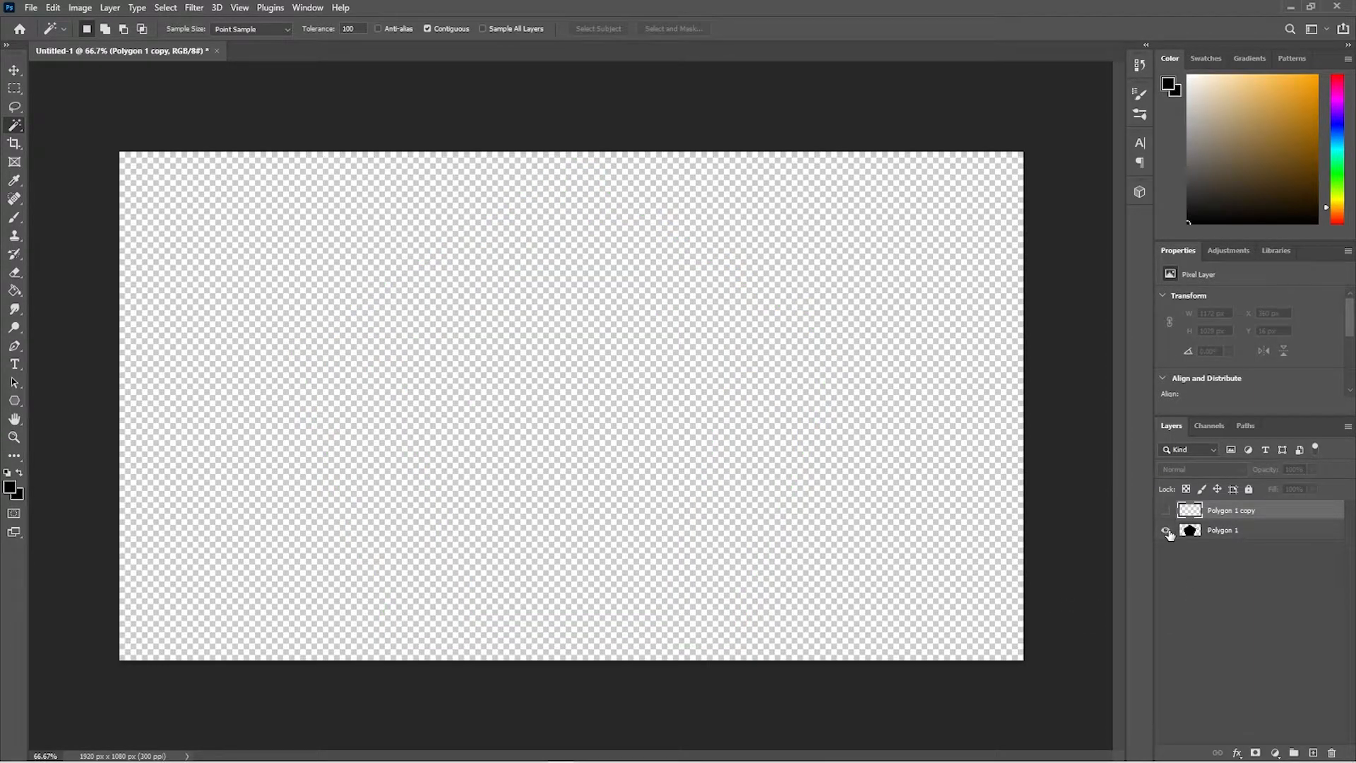
left_click(1166, 530)
left_click(28, 9)
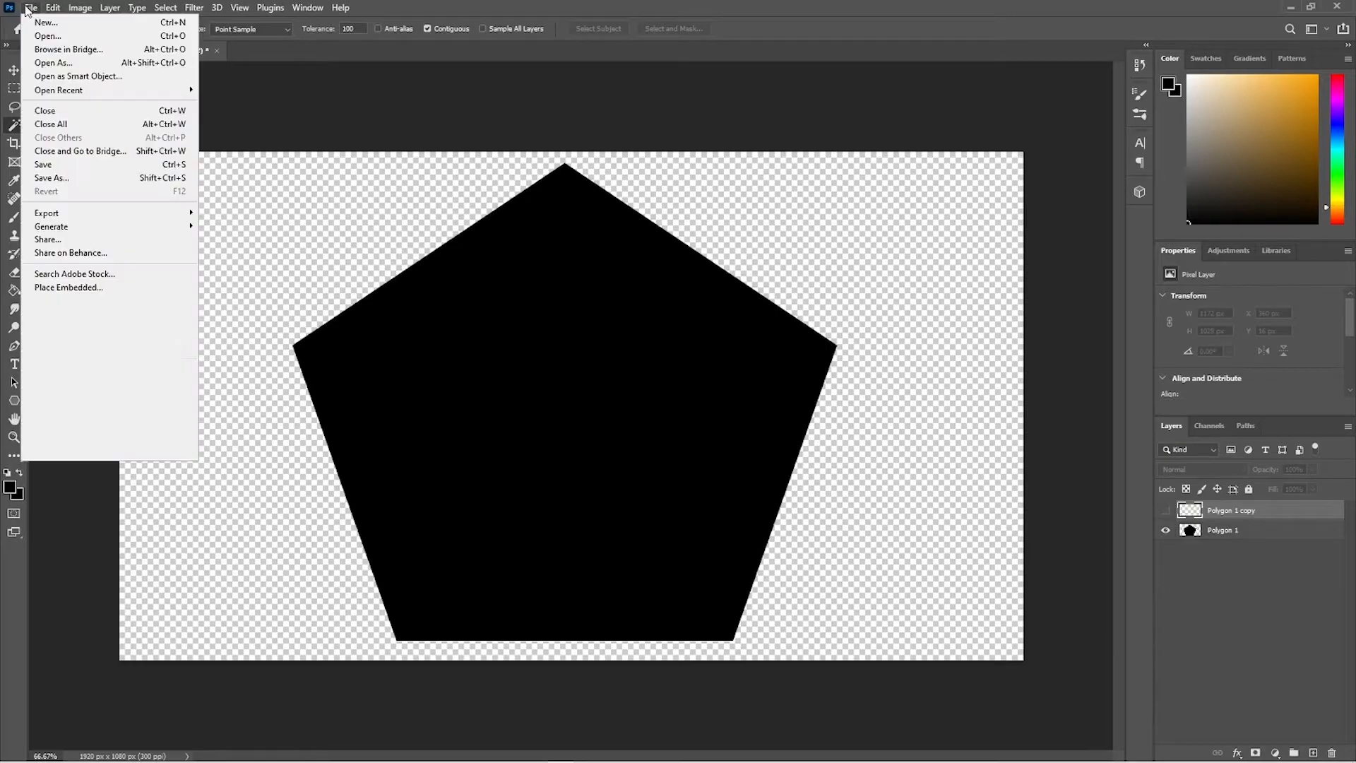
left_click(96, 179)
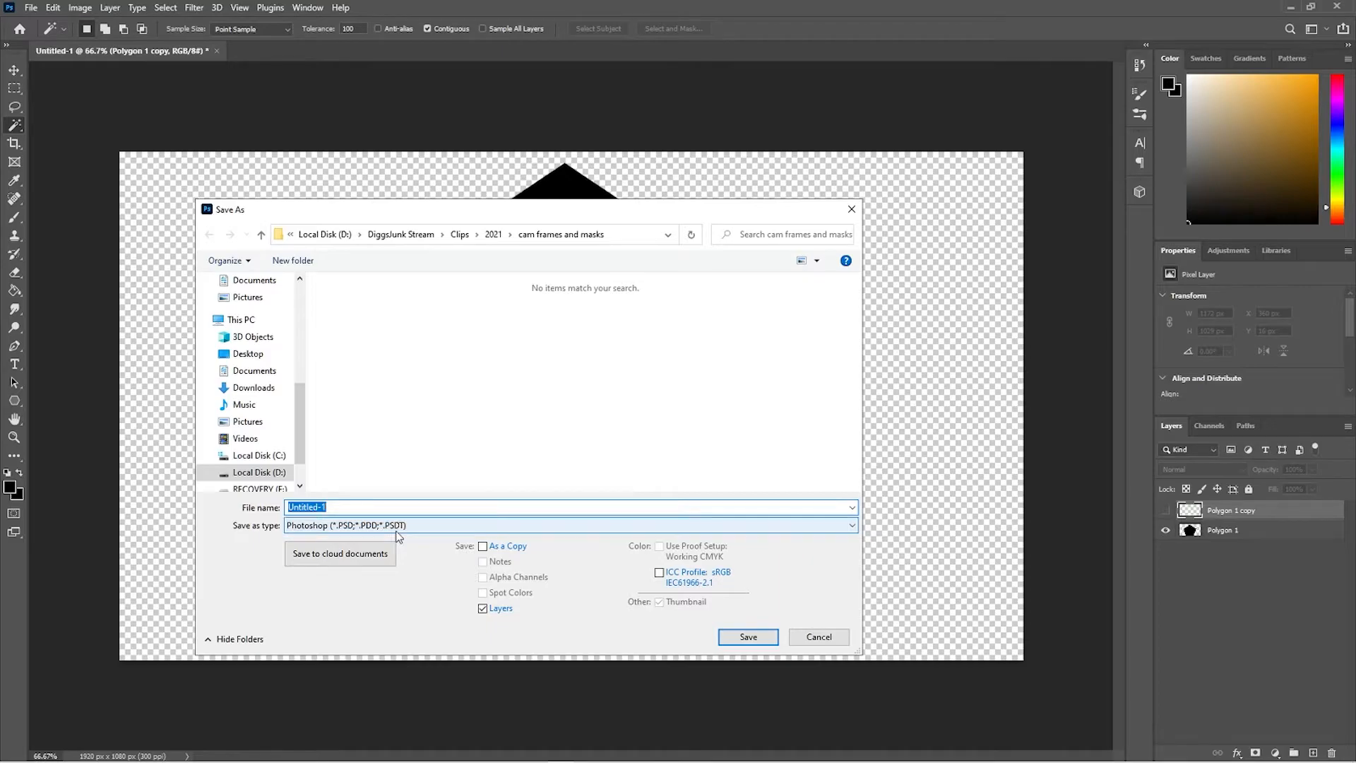
left_click(396, 532)
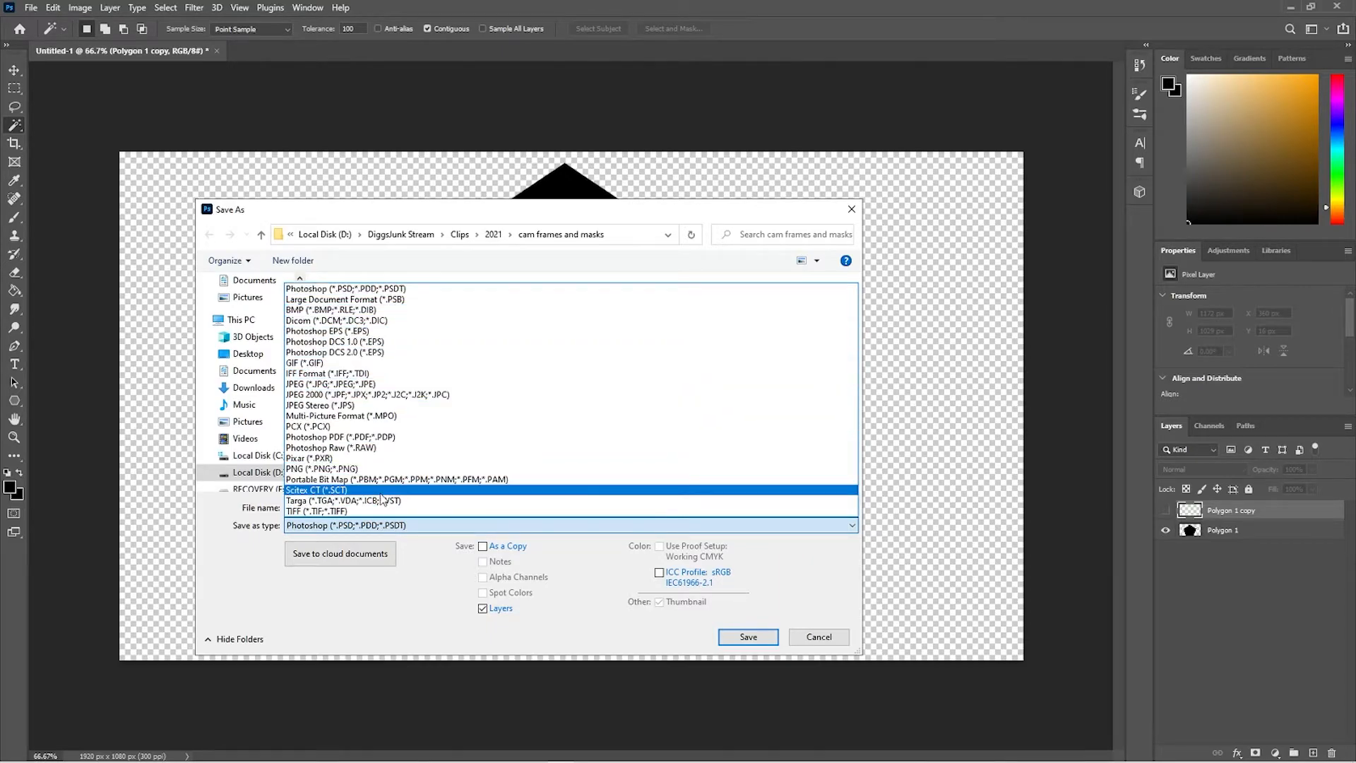
left_click(331, 468)
left_click(438, 319)
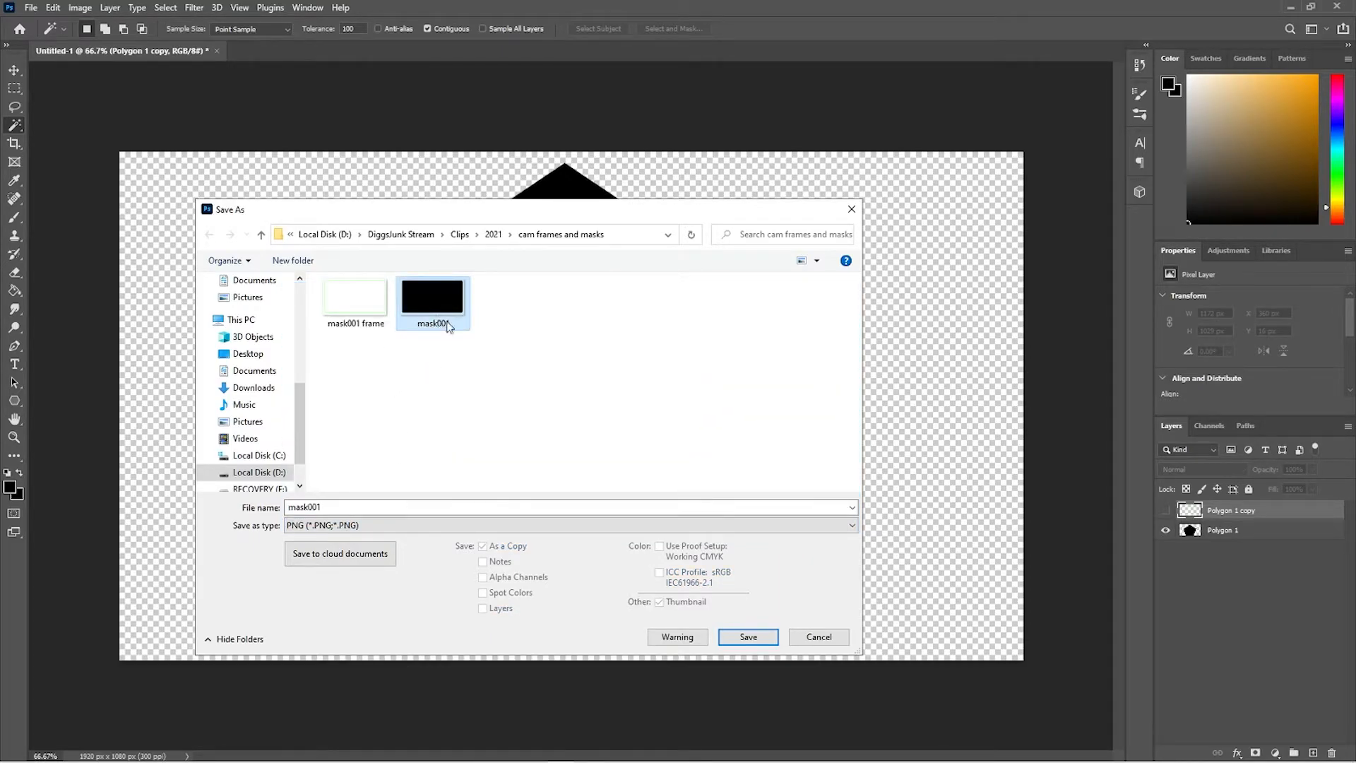
left_click(750, 637)
left_click(711, 394)
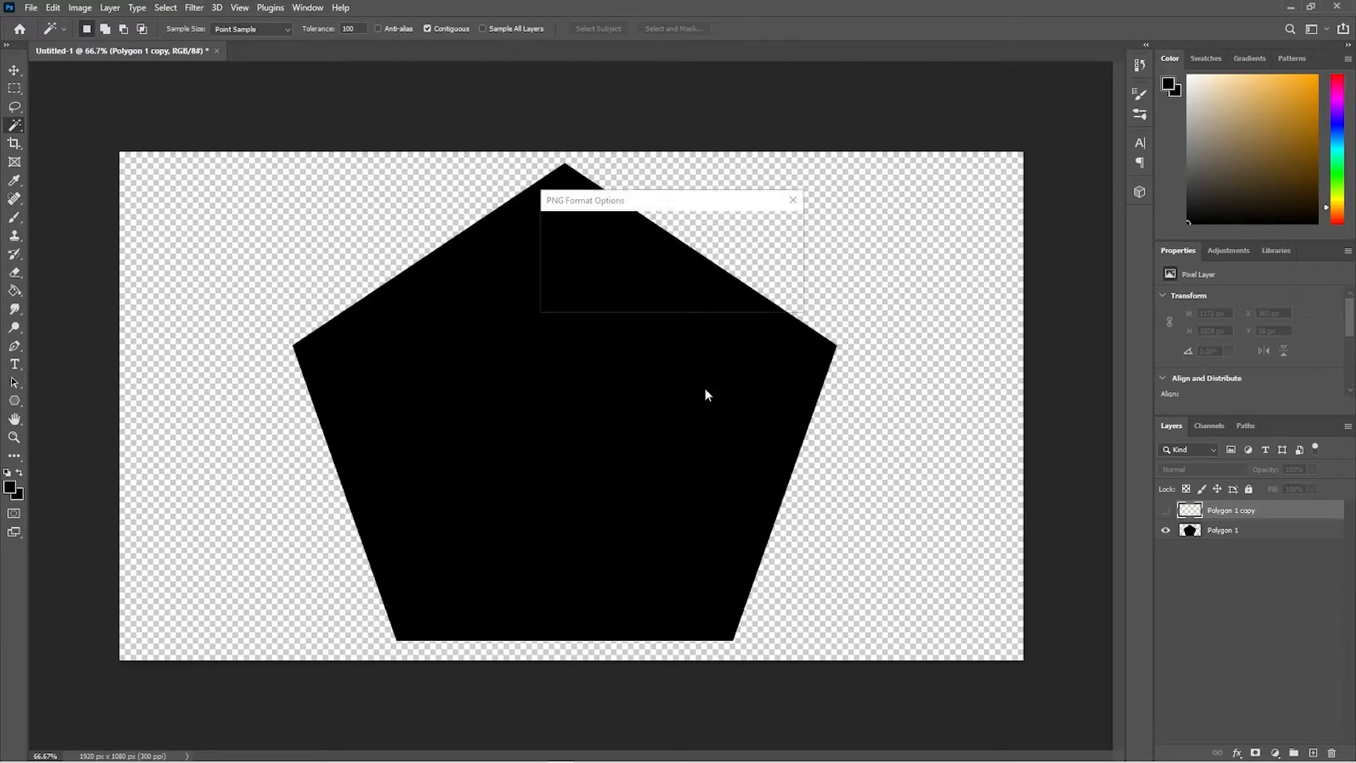
left_click(776, 235)
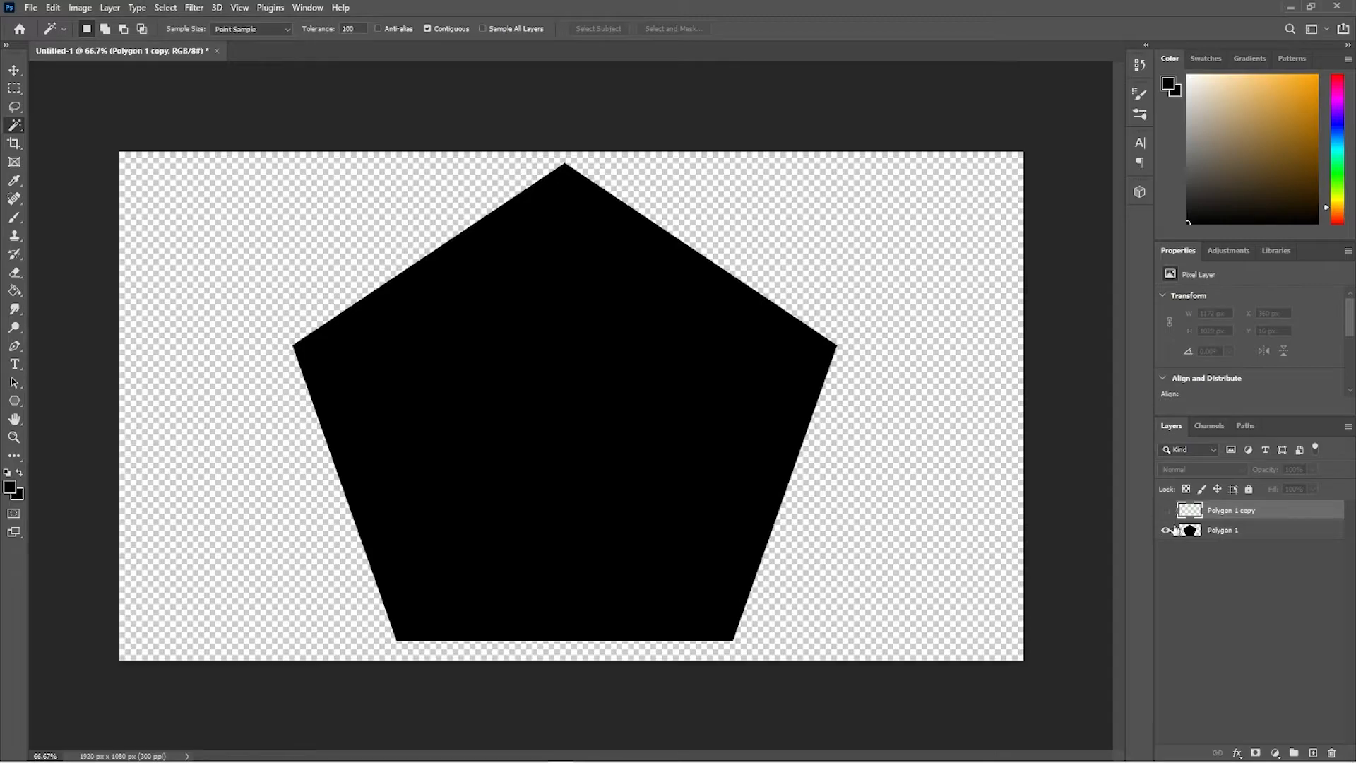
Step: Show only the green outline layer, save it as a PNG replacing mask001 frame, and minimize the image editor
left_click(1165, 531)
left_click(1164, 509)
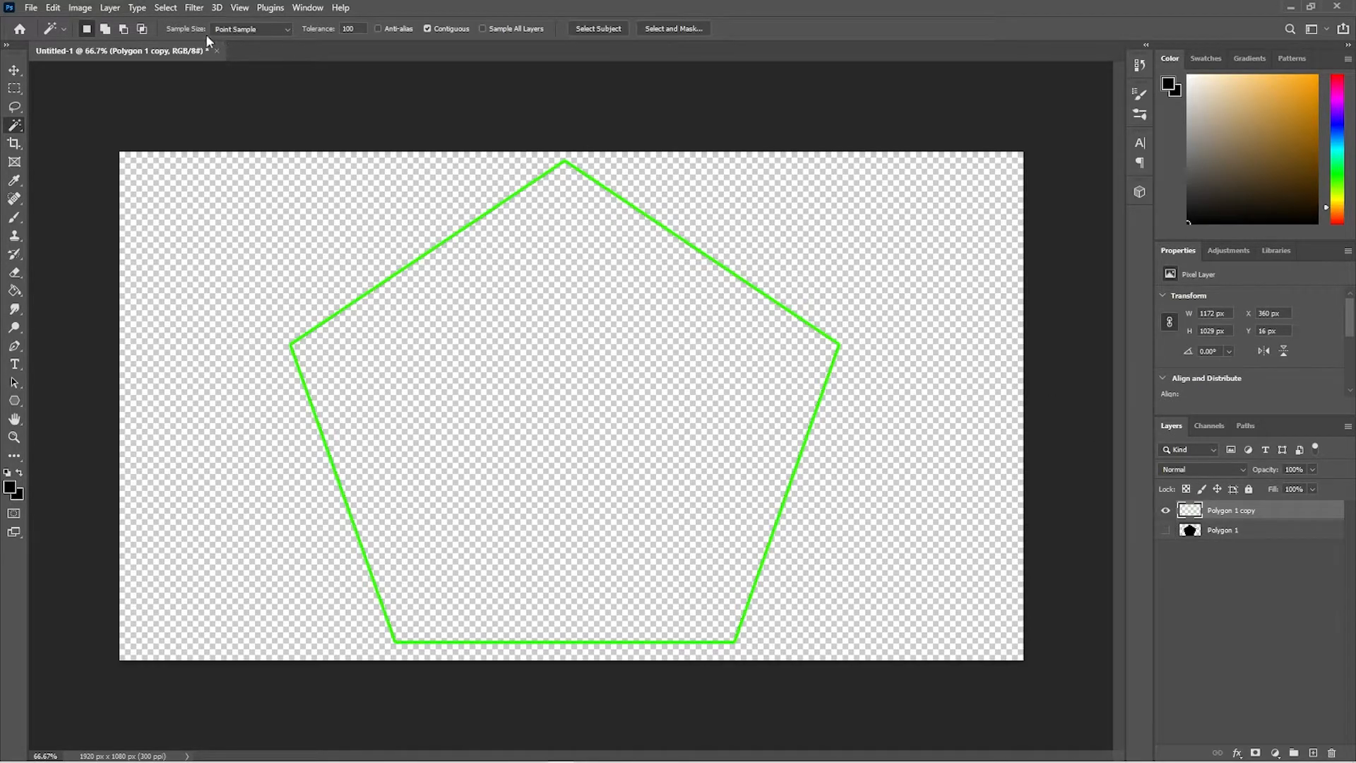
left_click(31, 8)
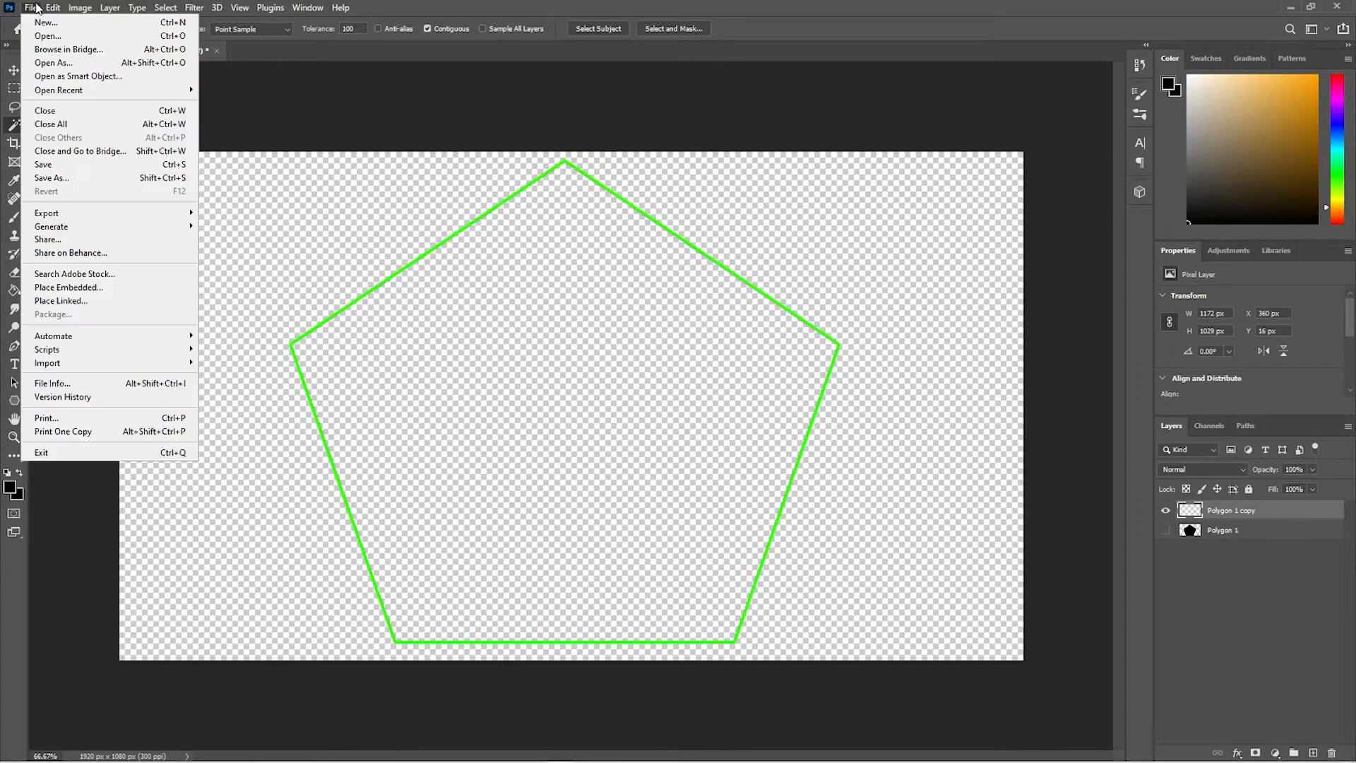
left_click(63, 176)
left_click(372, 524)
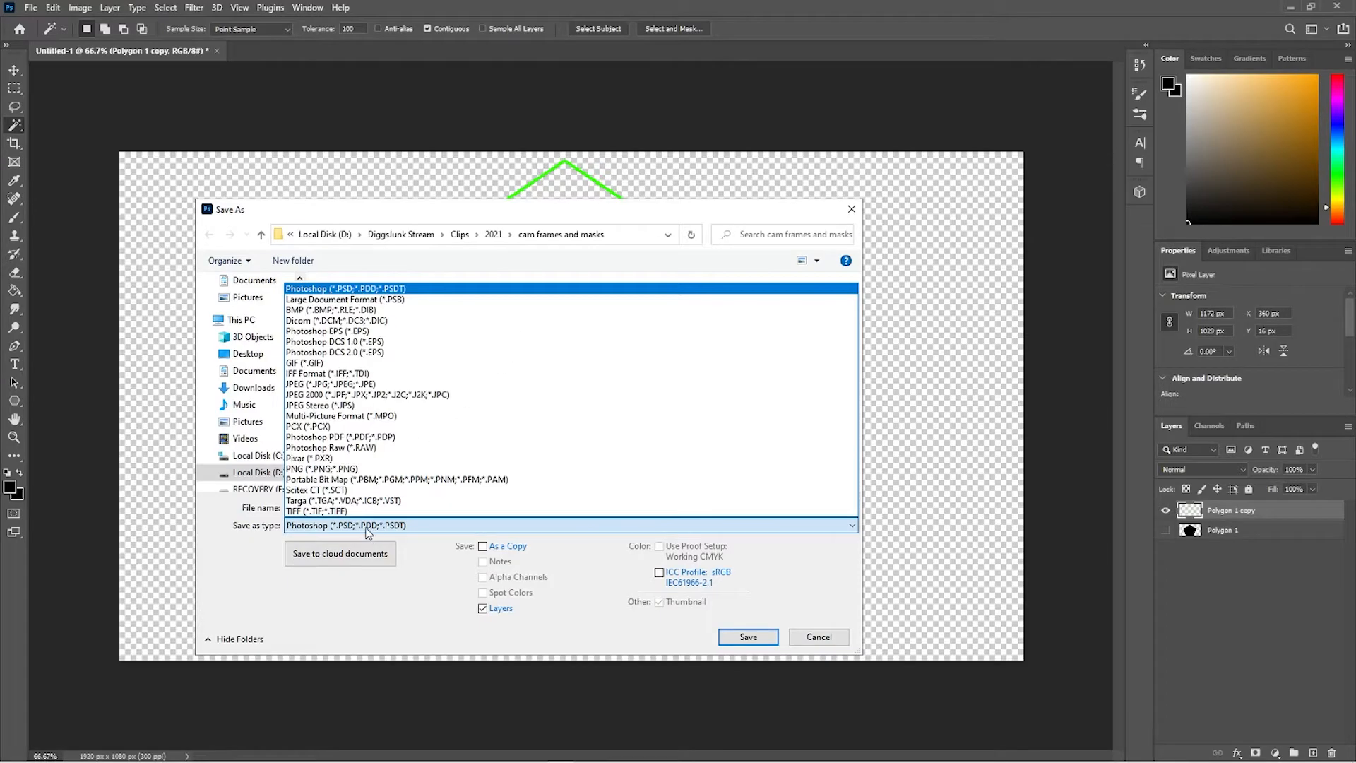
left_click(336, 473)
left_click(355, 321)
left_click(749, 637)
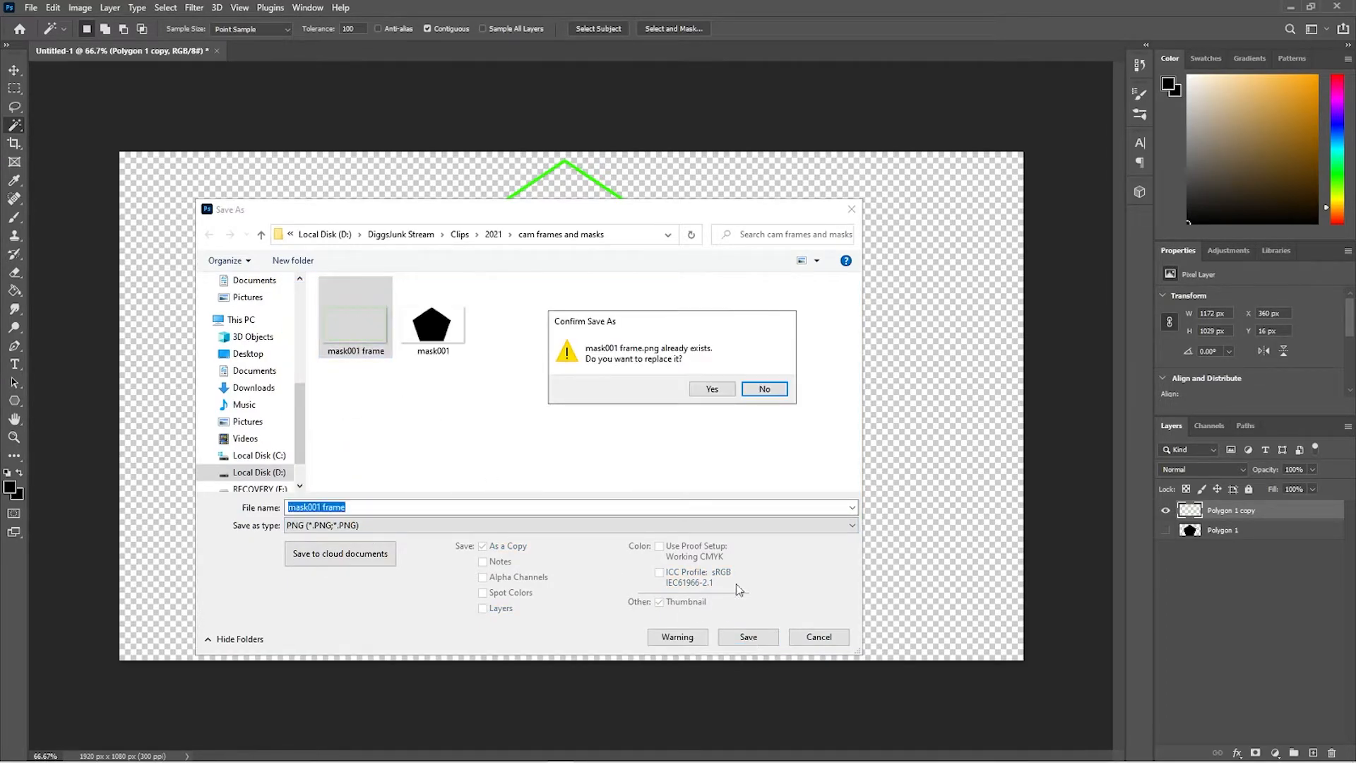
left_click(710, 391)
left_click(734, 233)
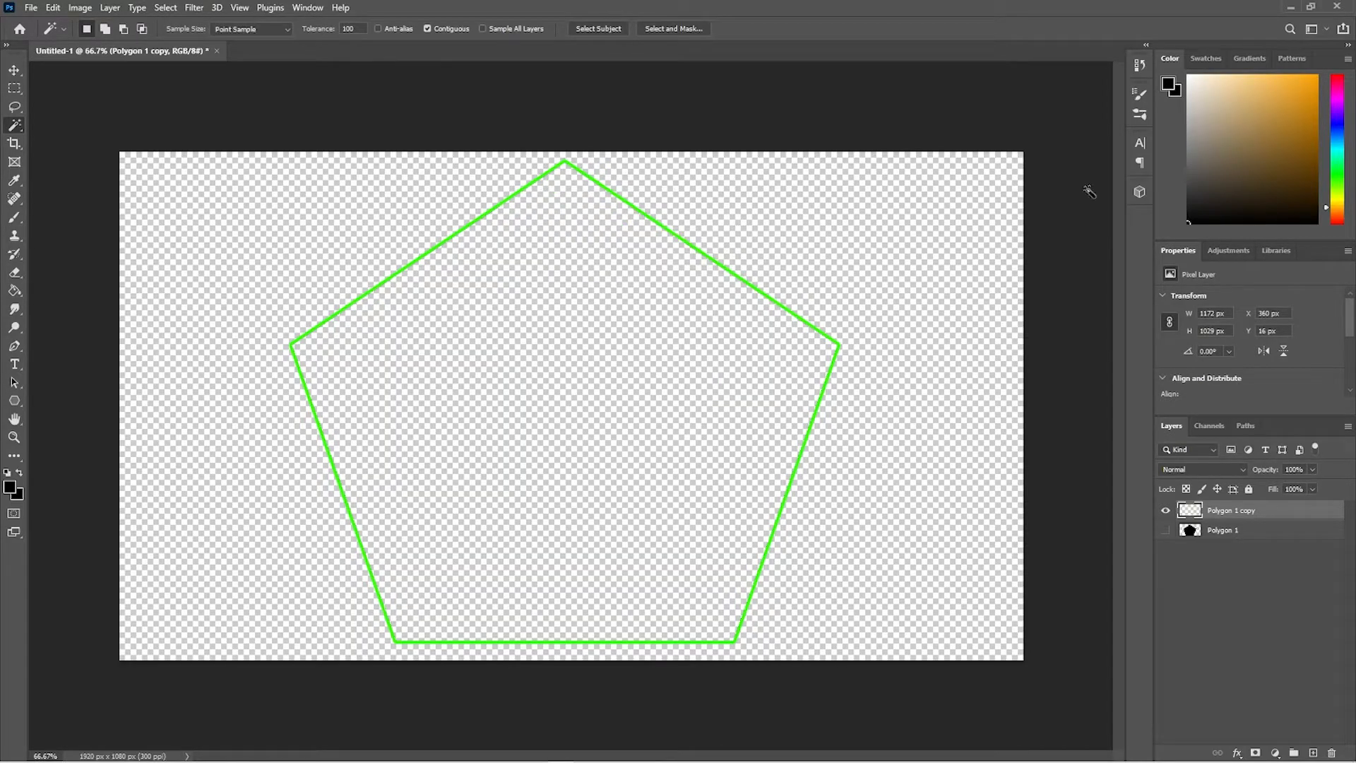
left_click(1290, 9)
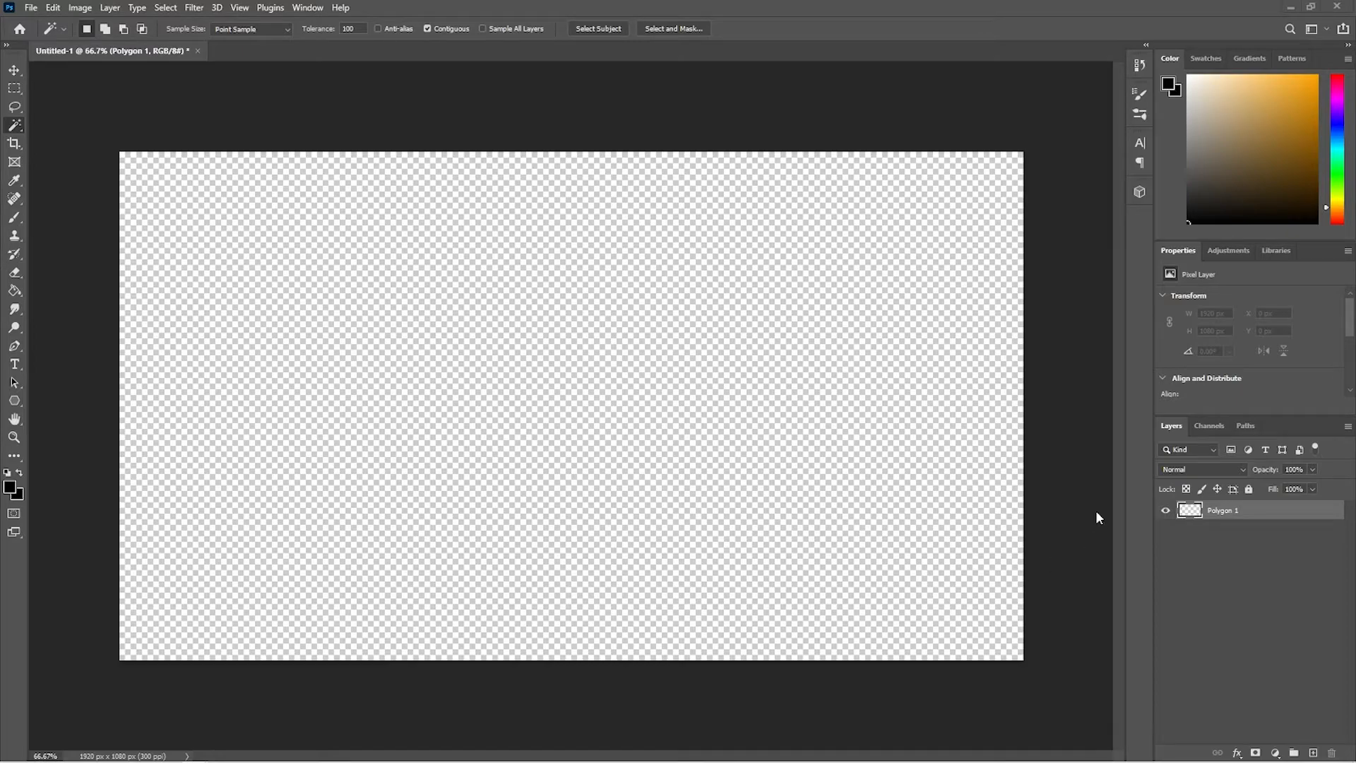
Step: Open voo doo doll Hat Green Beads.png and copy the whole image into the Polygon 1 layer of Untitled-1
left_click(31, 8)
left_click(43, 37)
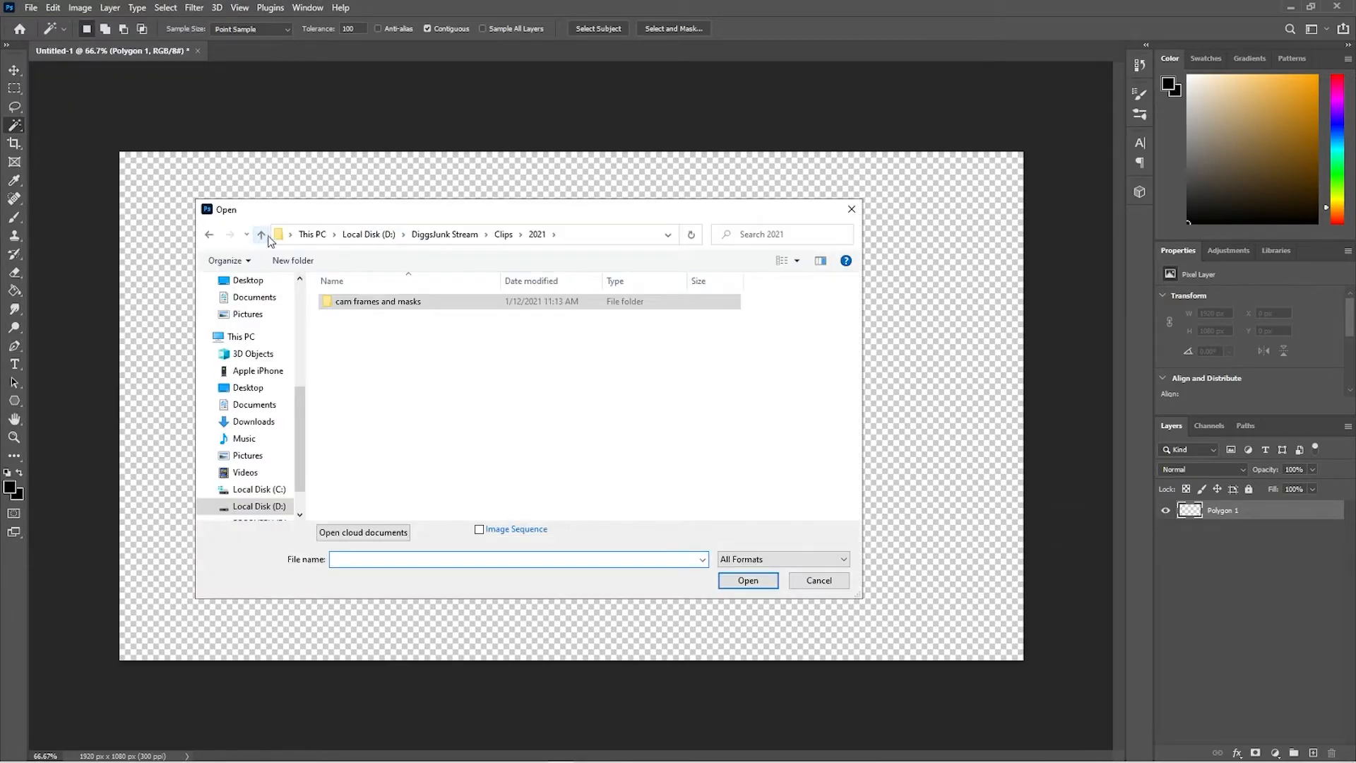
left_click(261, 241)
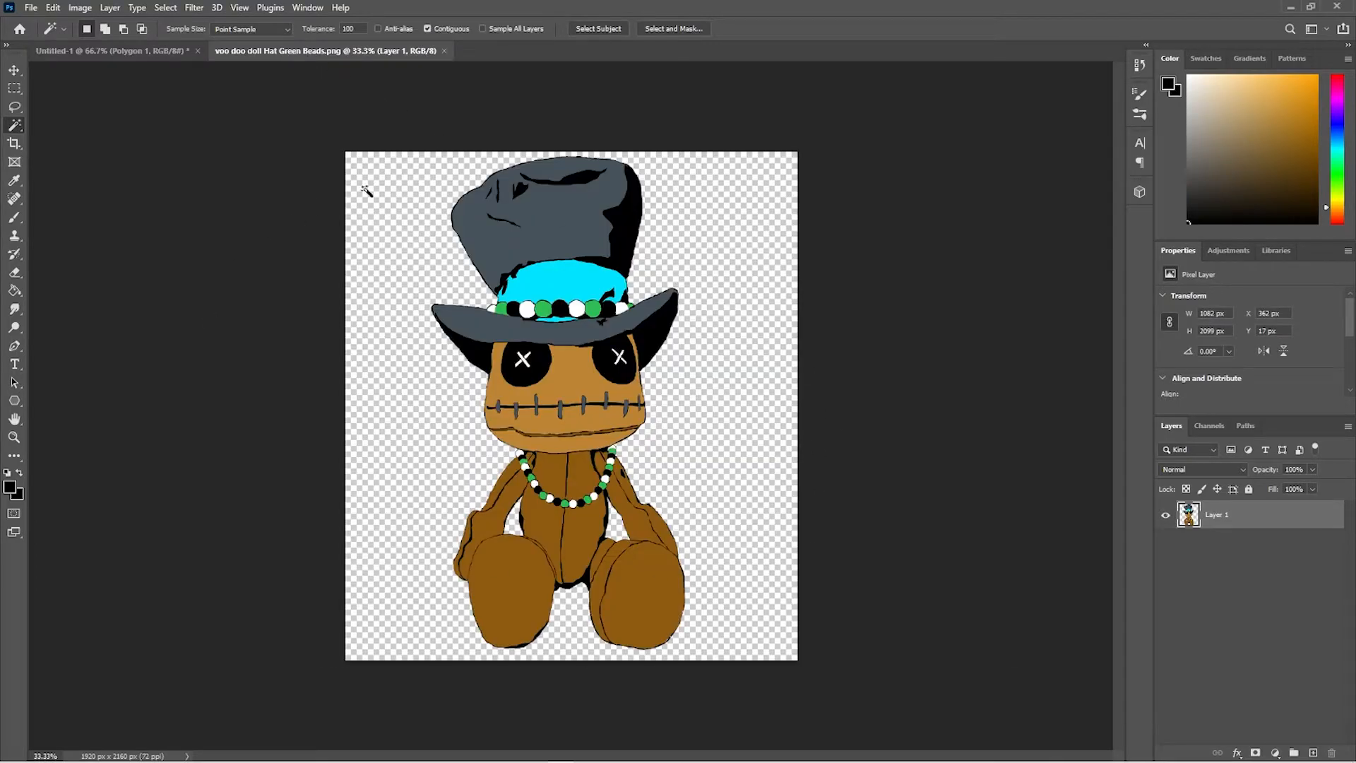
key("ctrl+a")
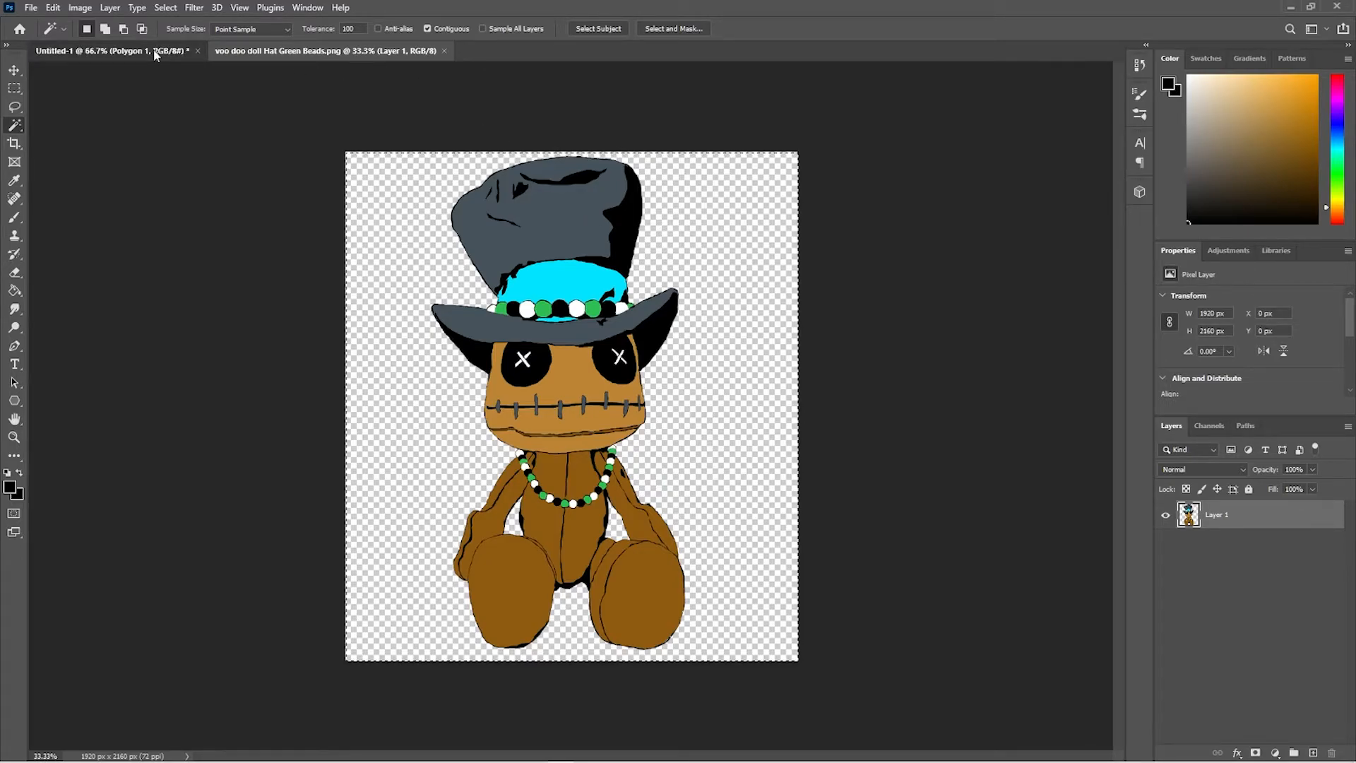
left_click(113, 51)
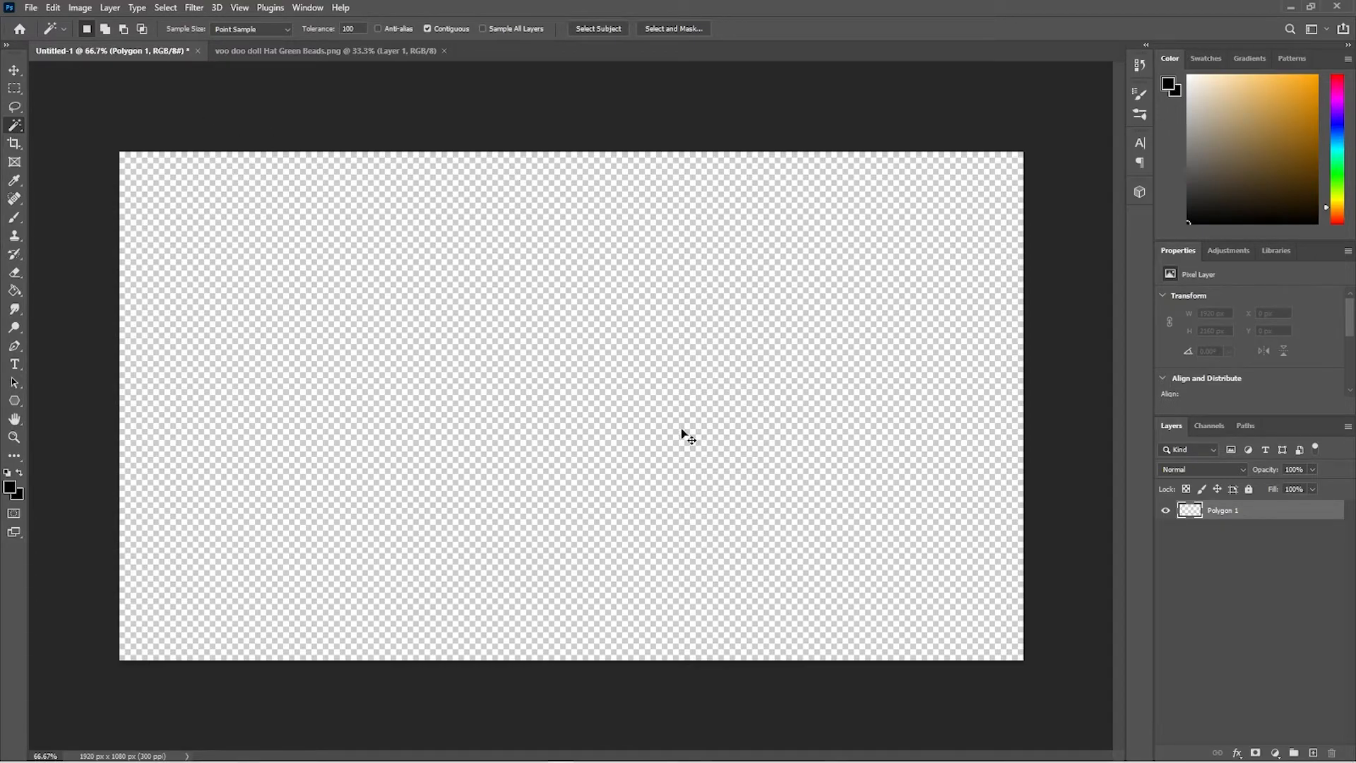
key("ctrl+v")
Step: Scale the pasted doll proportionally to about 49% so it fits the canvas height, placed slightly left of centre
key("ctrl+t")
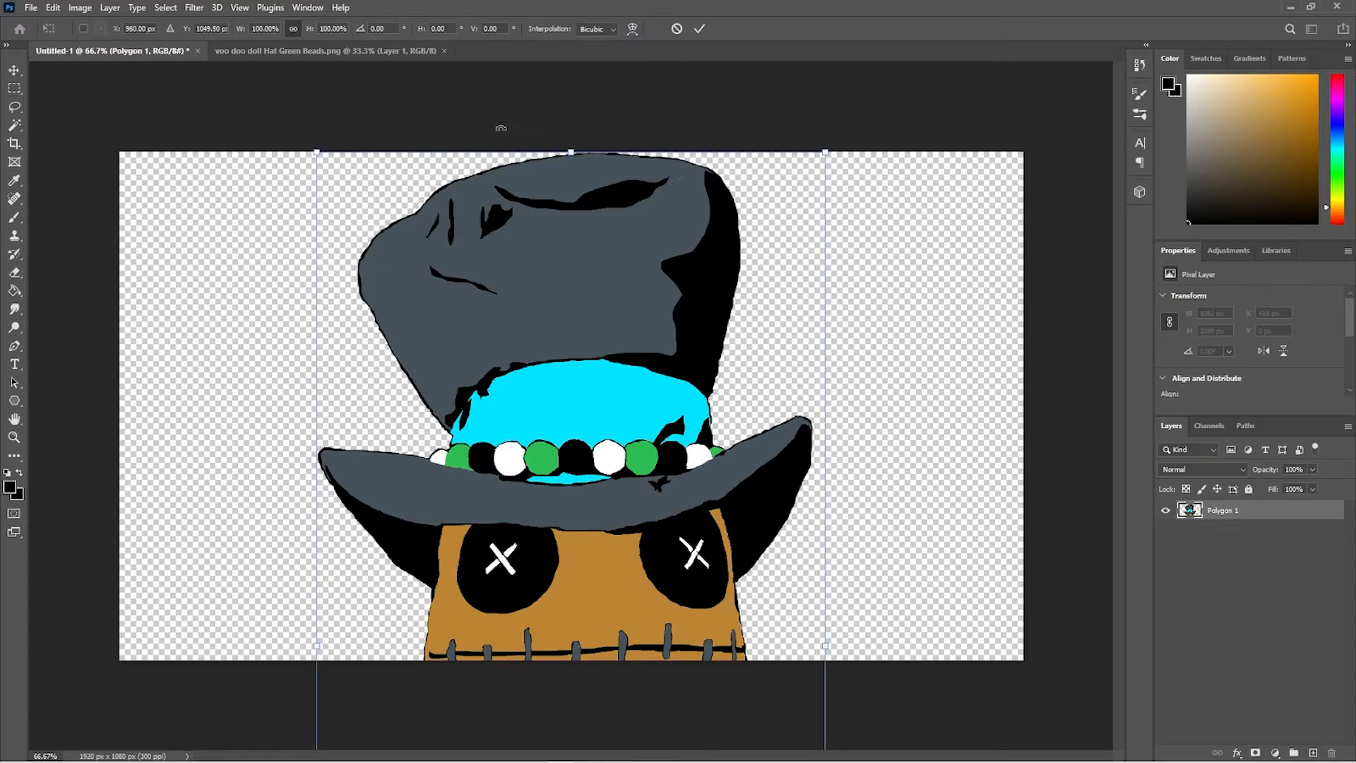
left_click_drag(321, 154, 501, 506)
left_click_drag(683, 602, 546, 239)
left_click_drag(685, 139, 555, 397)
left_click_drag(473, 523, 575, 290)
left_click_drag(460, 544, 381, 595)
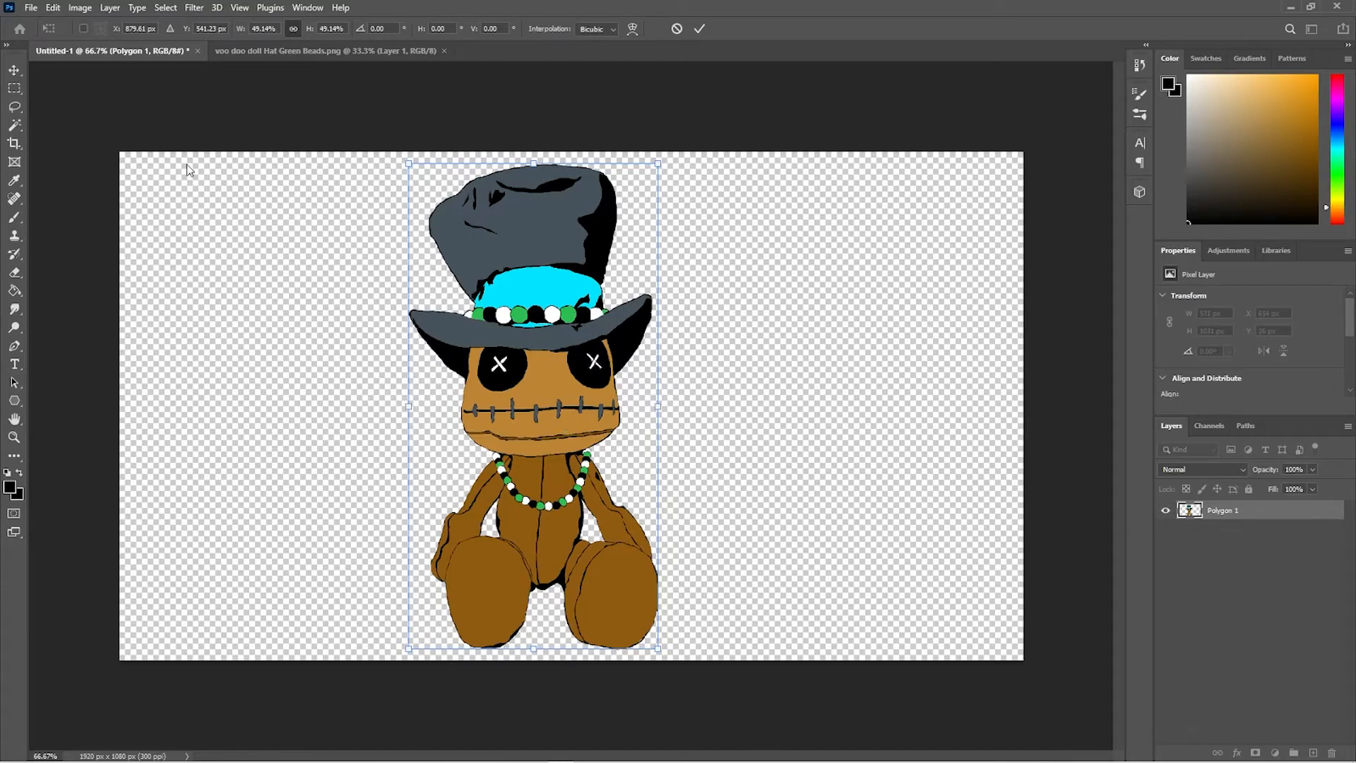
left_click(16, 70)
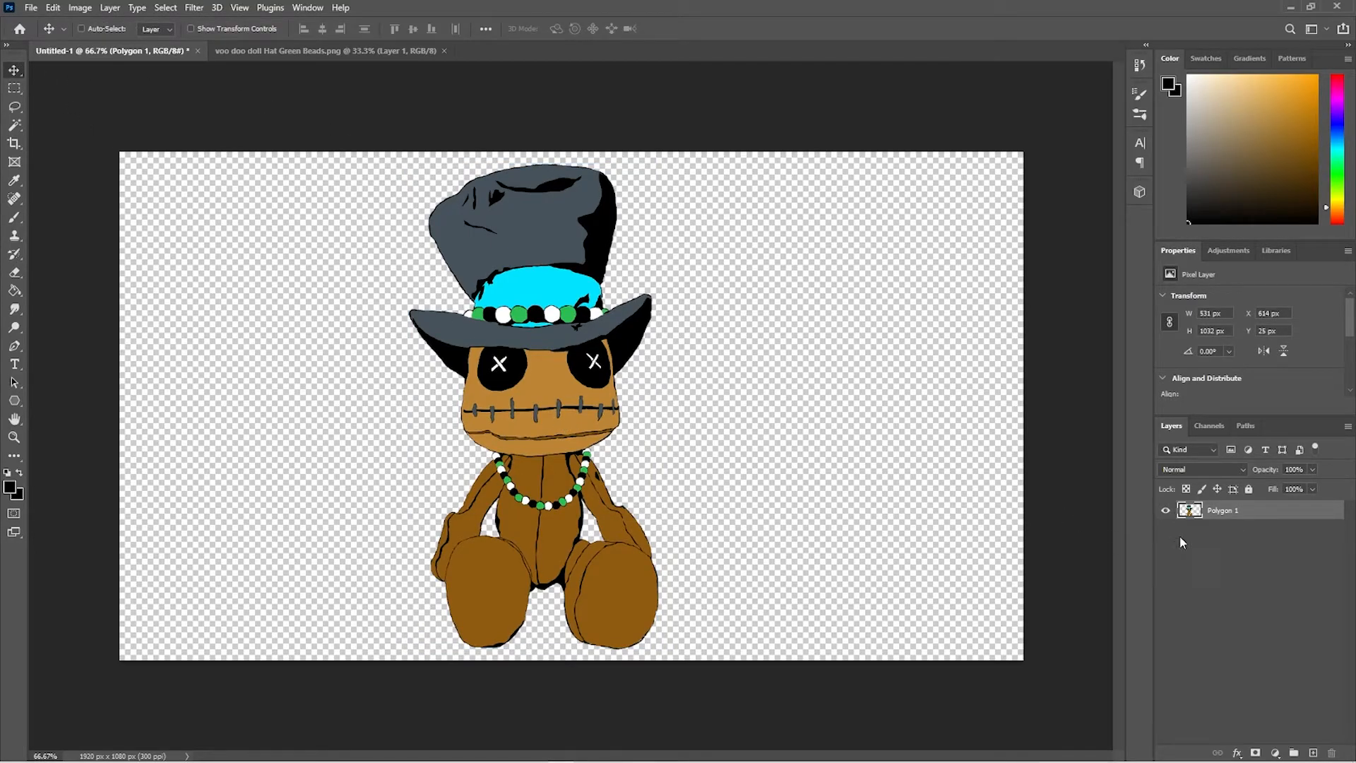
Step: Select the transparent area around the doll with the Magic Wand tool and invert the selection
left_click(16, 126)
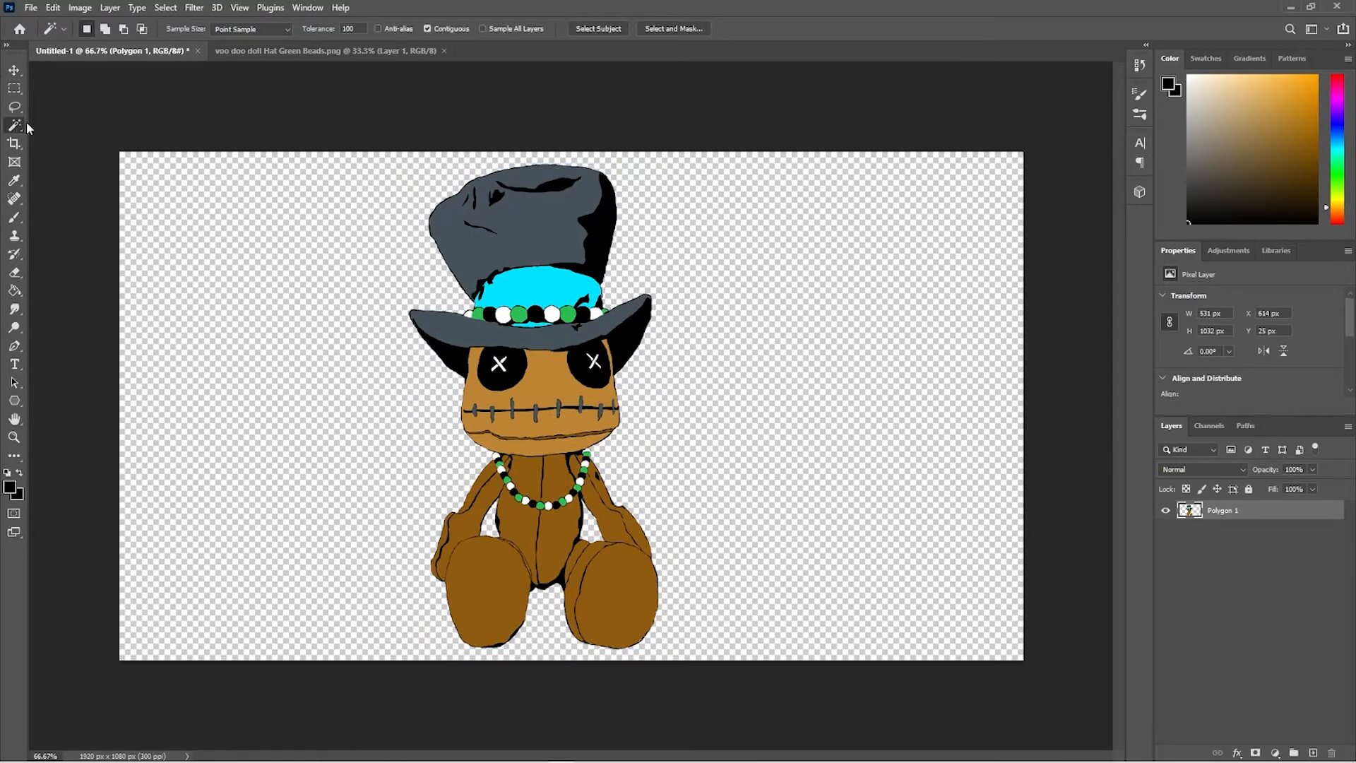
left_click(857, 373)
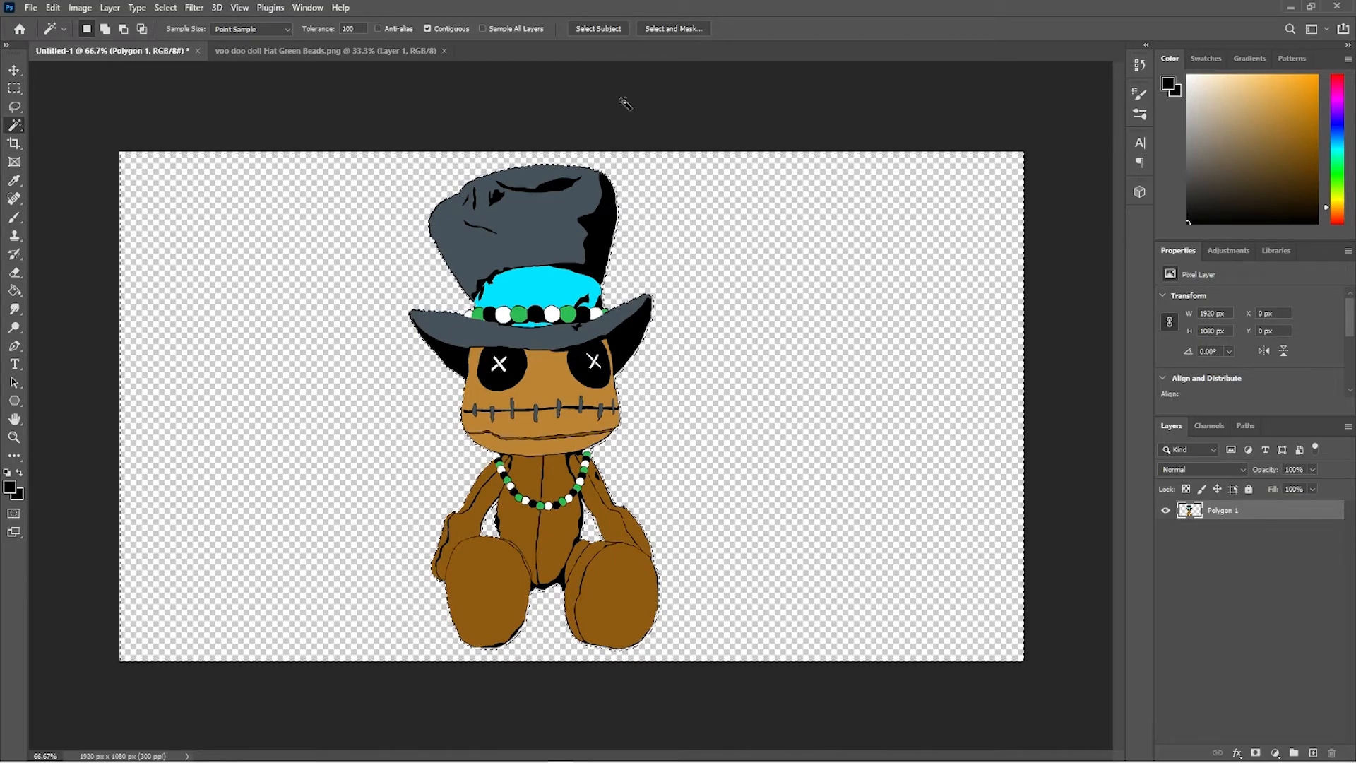
left_click(167, 8)
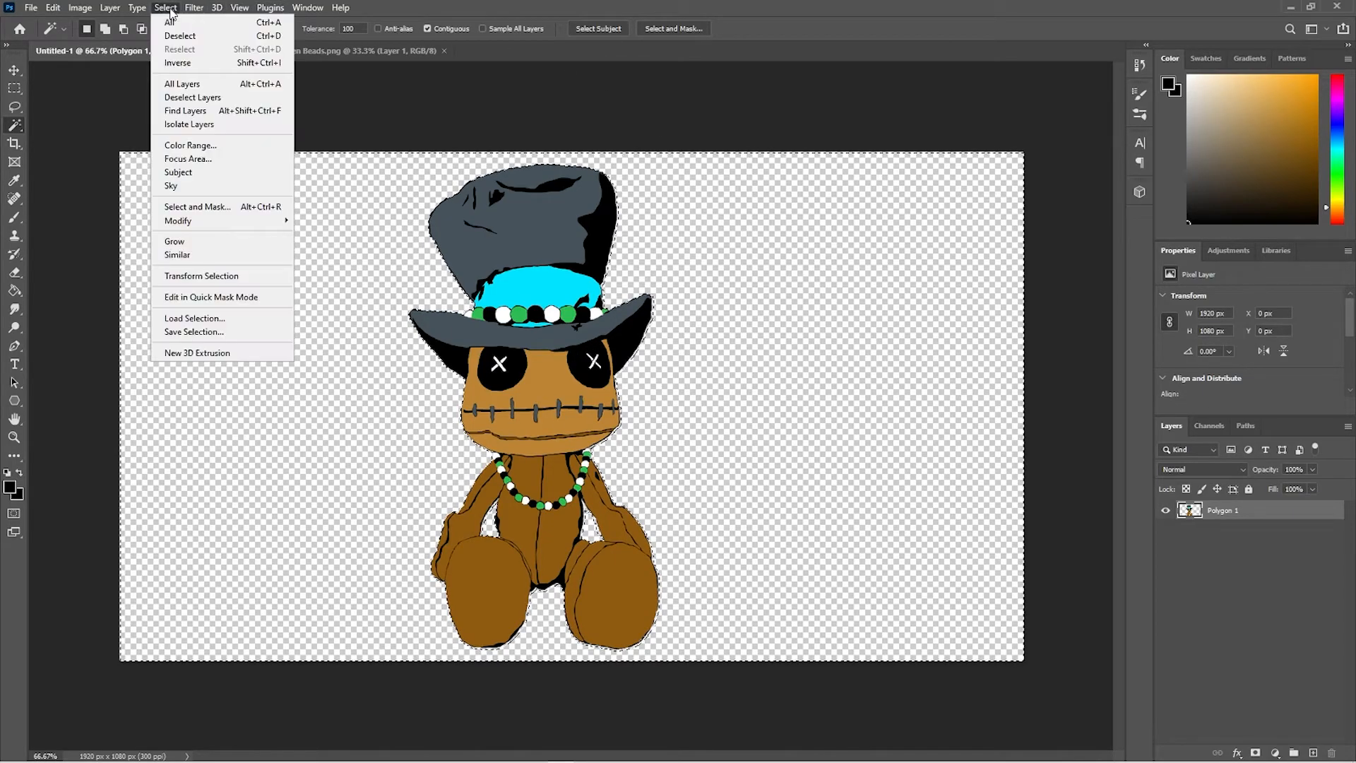
left_click(190, 63)
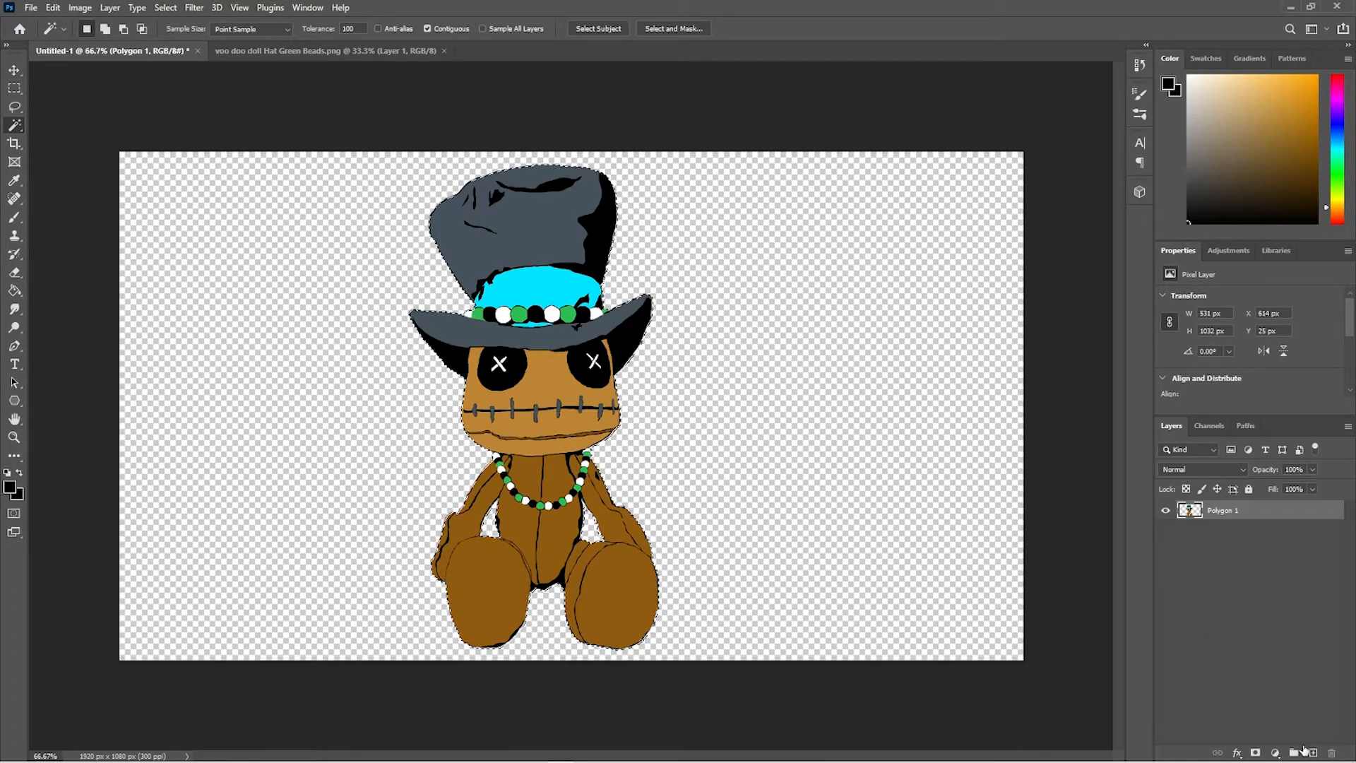
Step: Add a new layer and fill the doll-shaped selection with black
left_click(1313, 754)
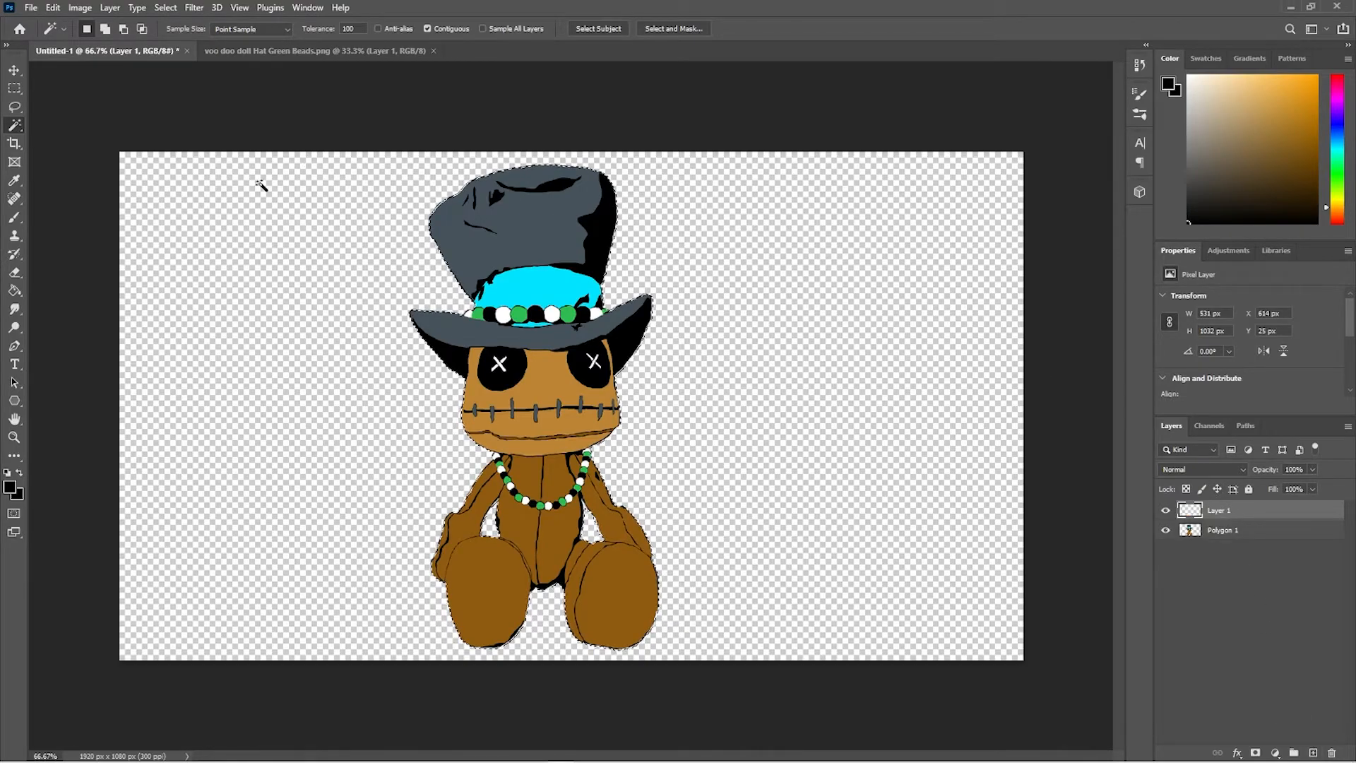
left_click(48, 11)
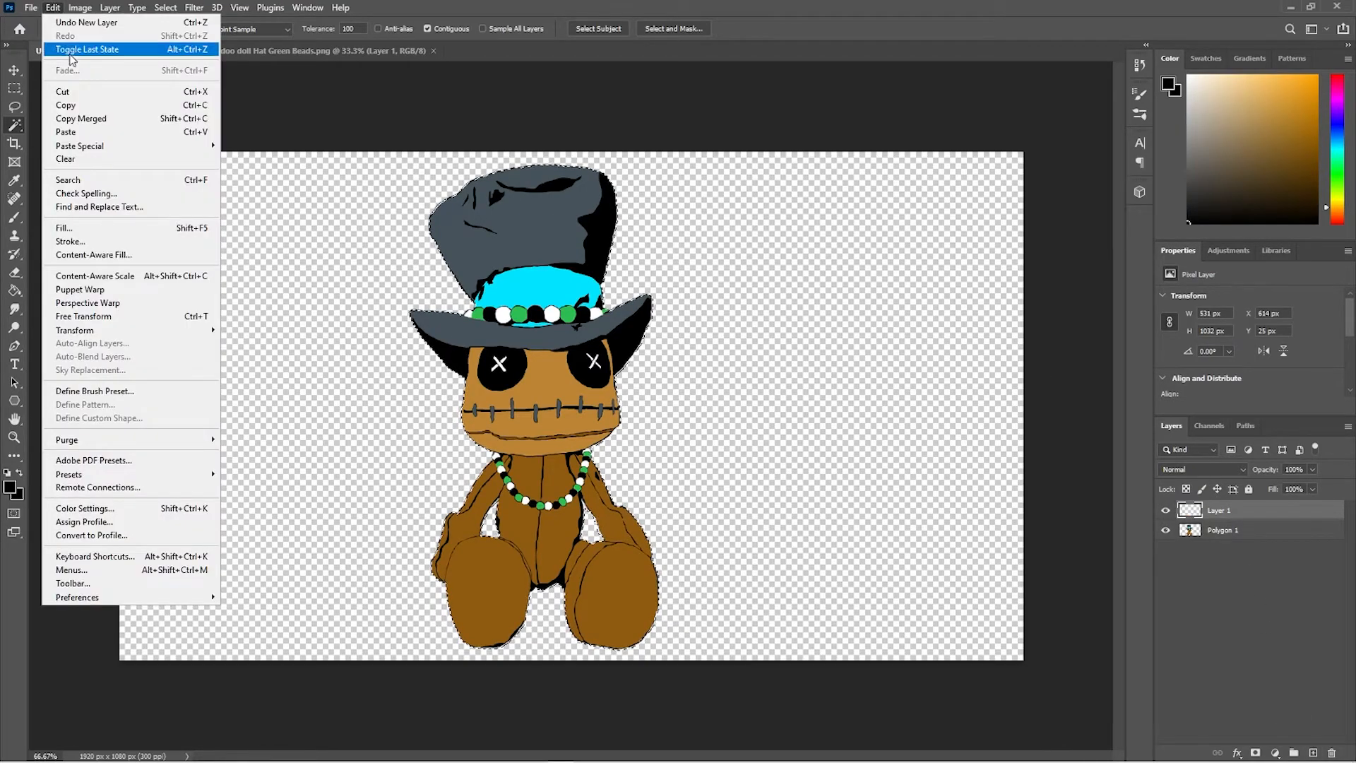
left_click(95, 233)
left_click(764, 209)
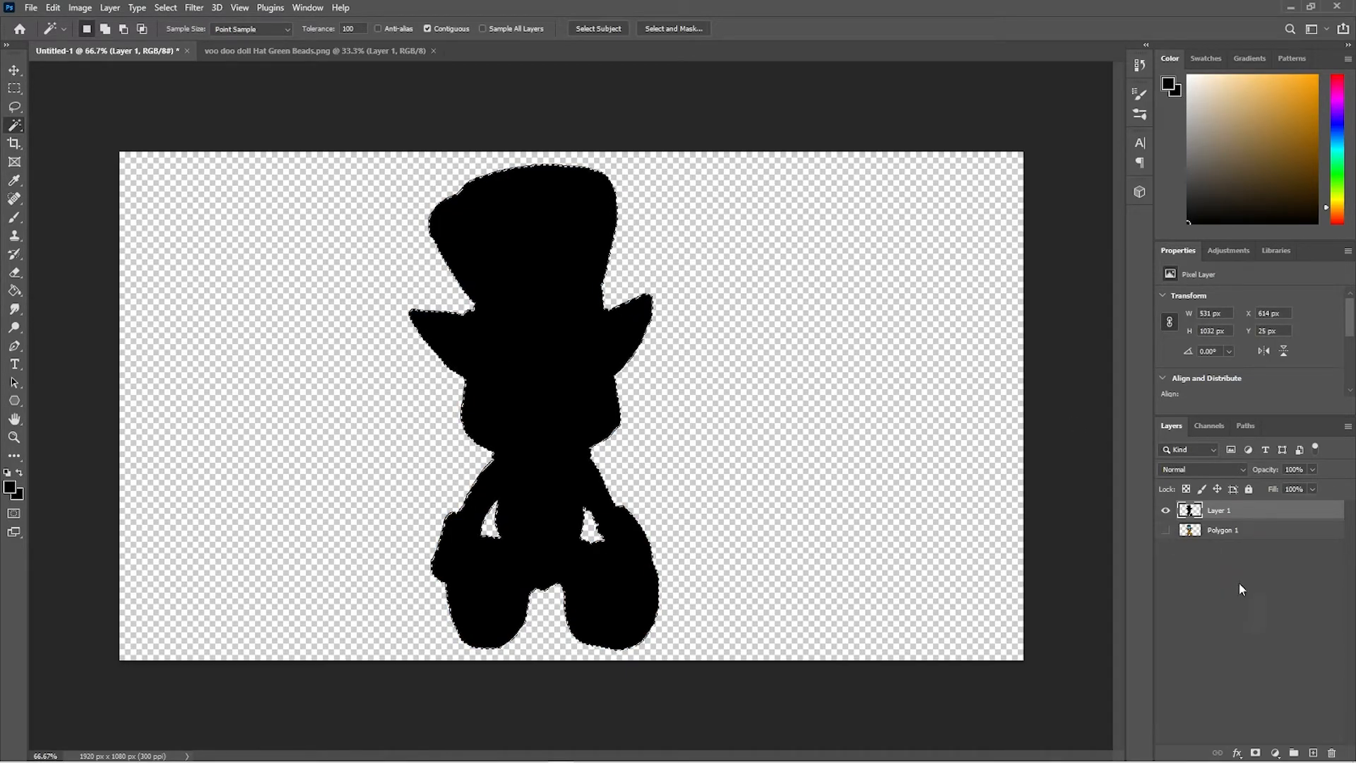
Step: Clear the selection, delete the original doll layer Polygon 1, and duplicate the black silhouette layer
left_click(1233, 538)
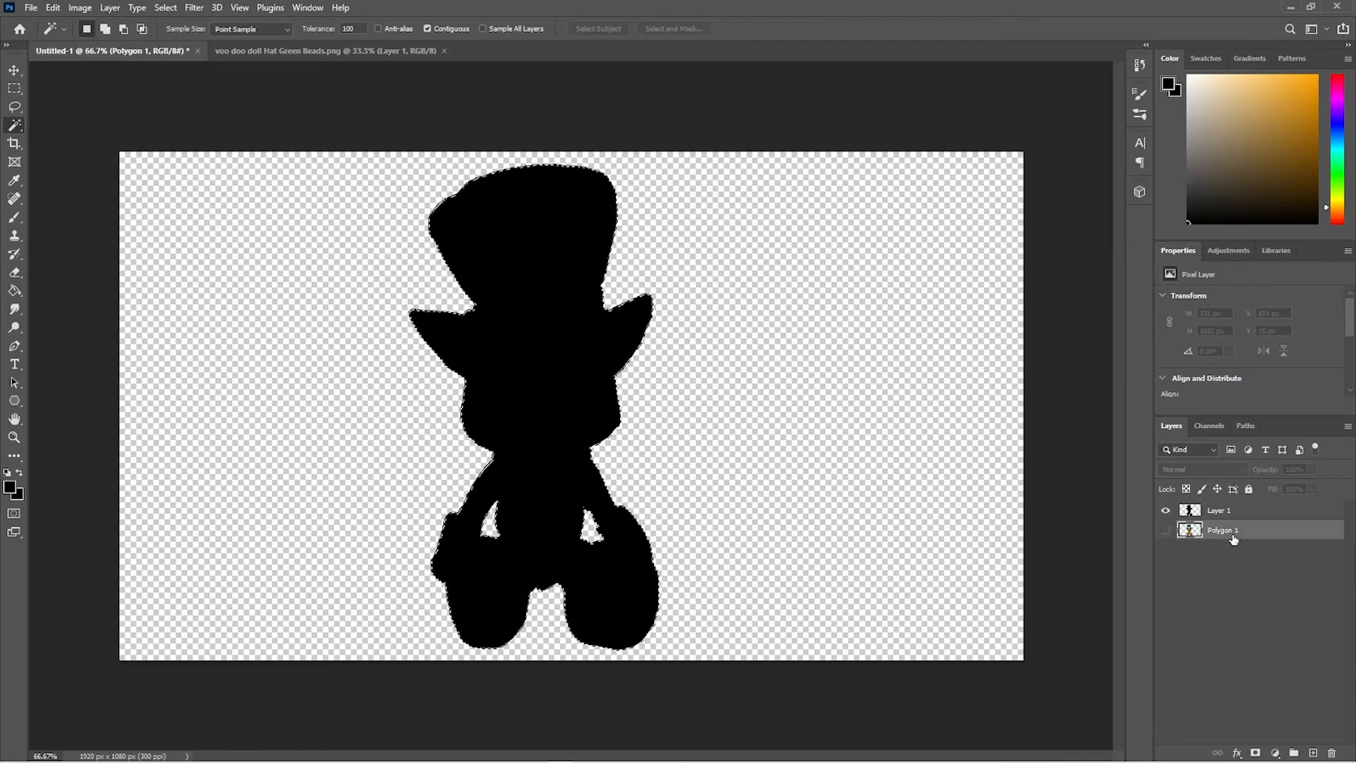
left_click(1166, 531)
key("ctrl+d")
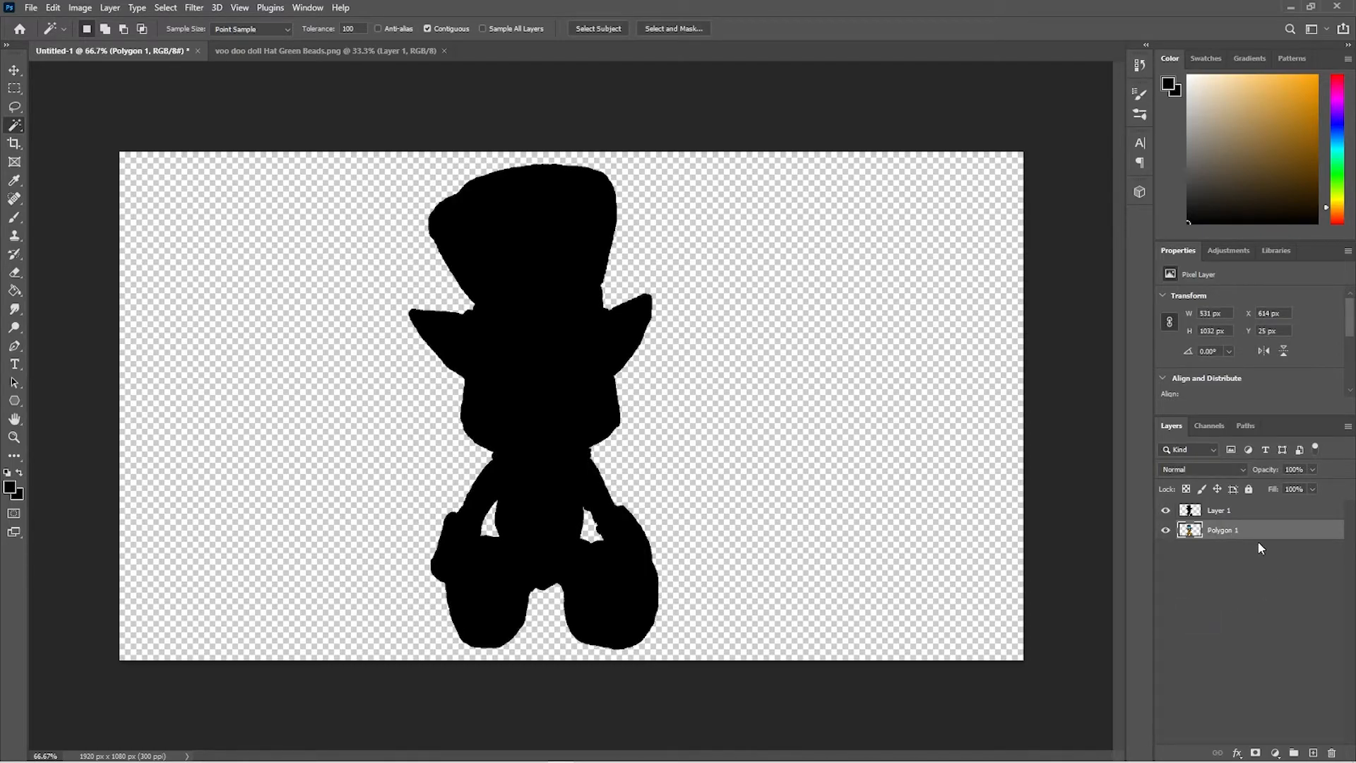
key("Delete")
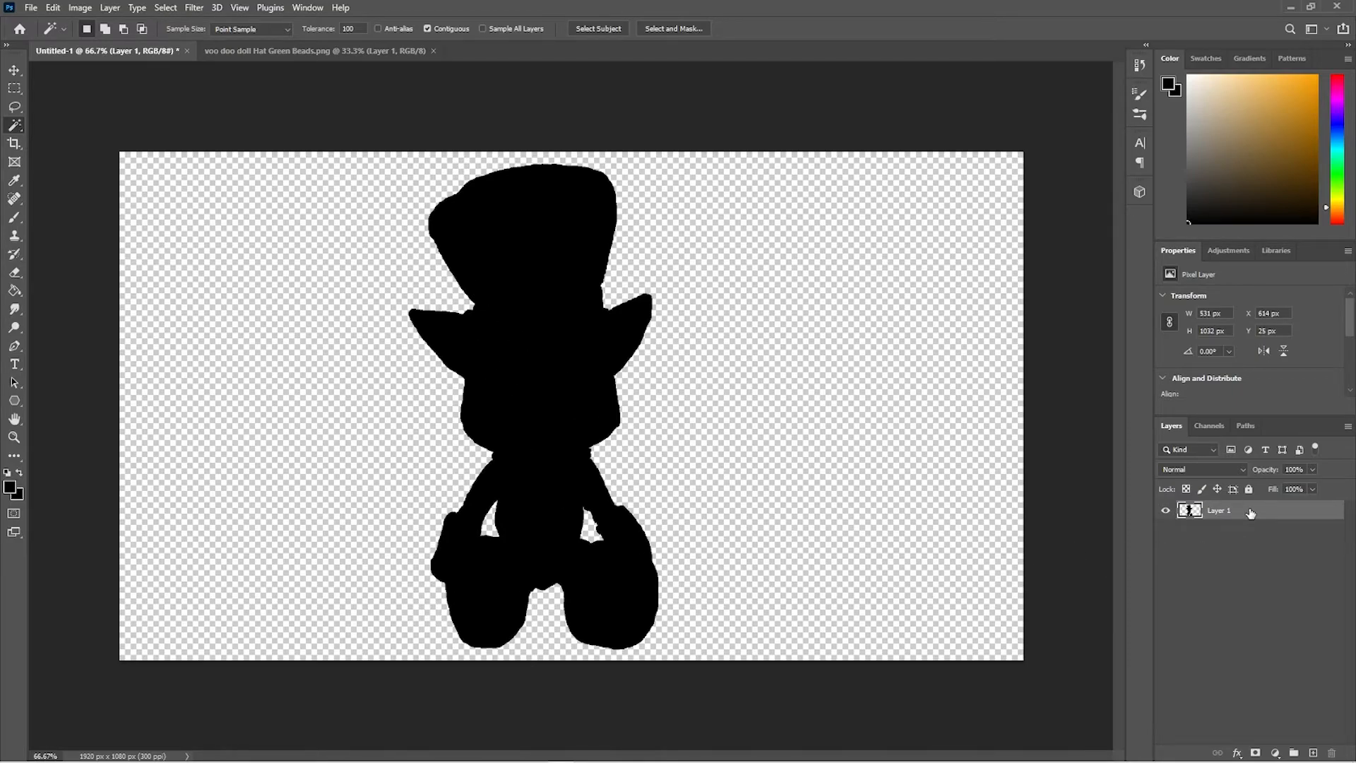
key("ctrl+j")
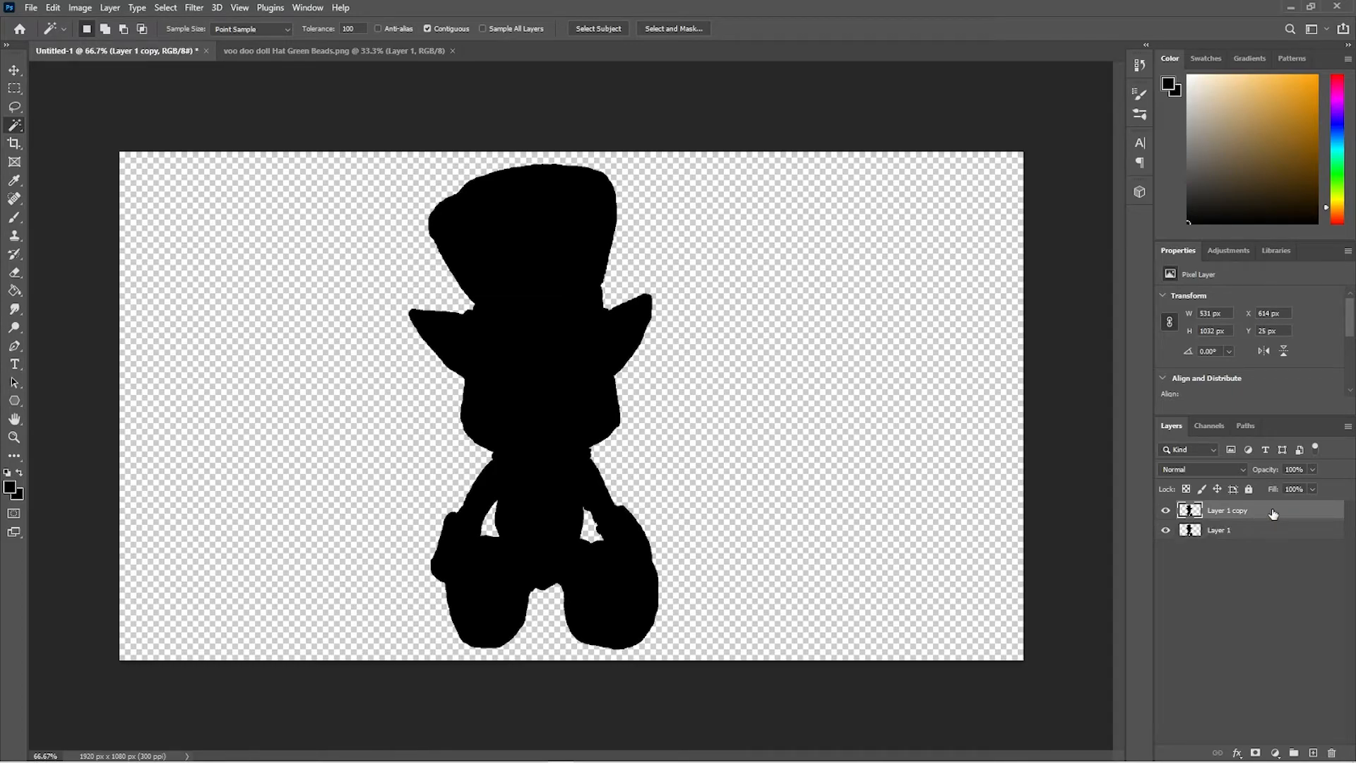
Step: Apply a red (ff0000) 7 px outside Stroke layer style to the duplicated silhouette layer
double_click(1273, 513)
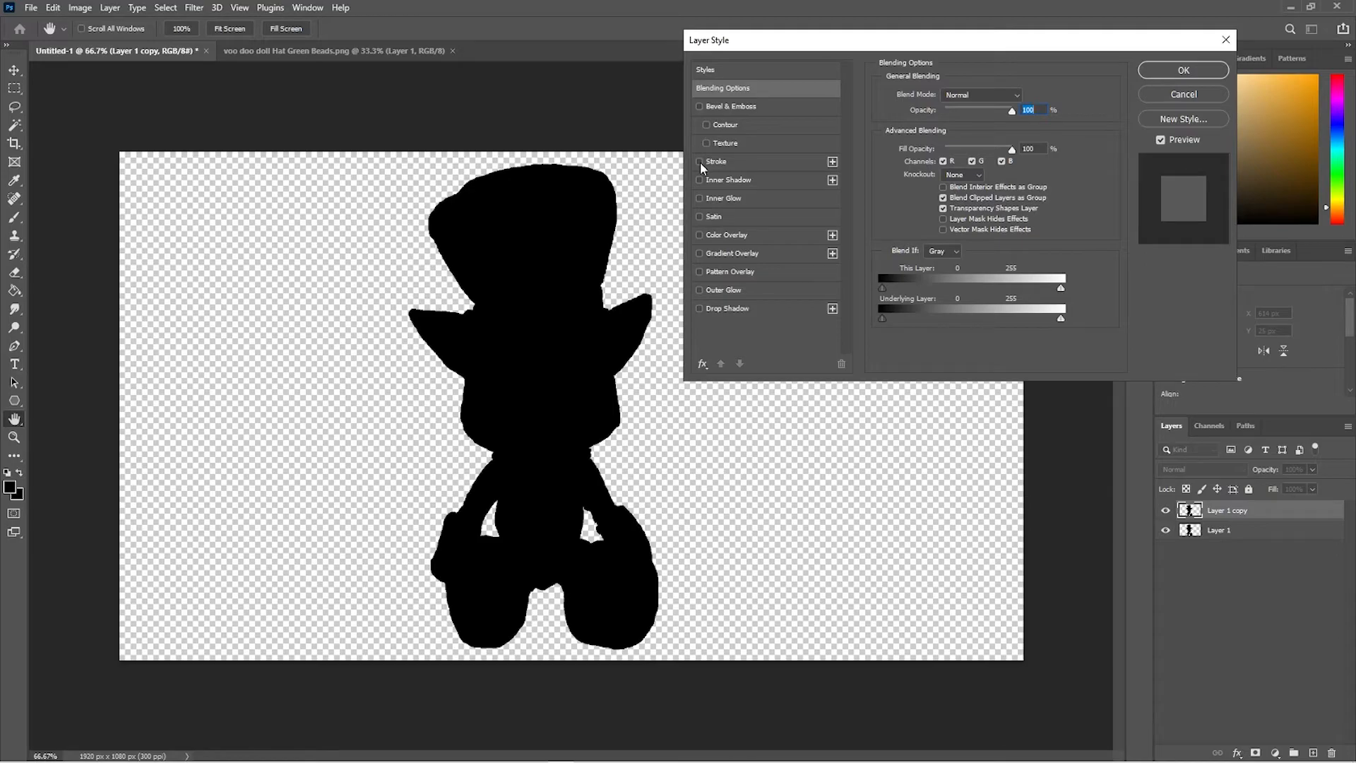
left_click(701, 163)
left_click(772, 159)
left_click(914, 196)
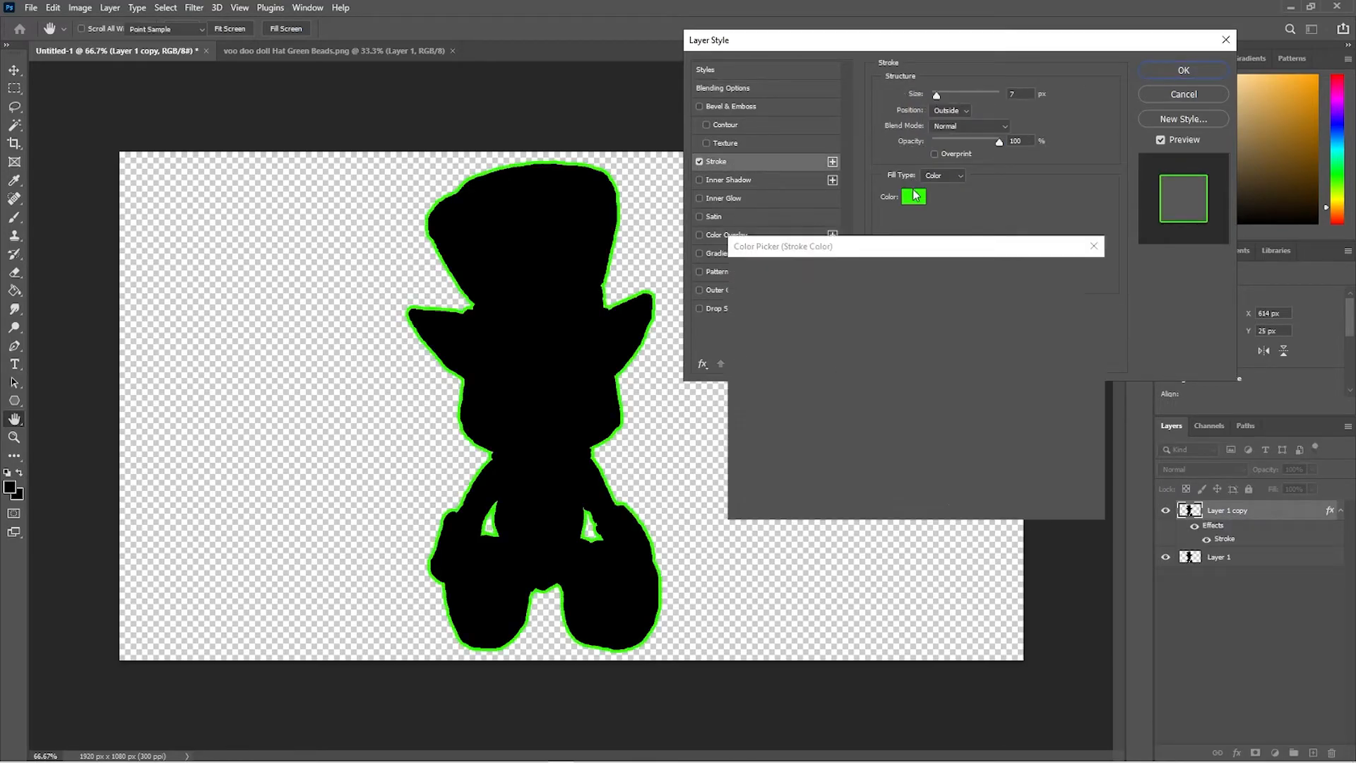
left_click_drag(942, 408, 945, 469)
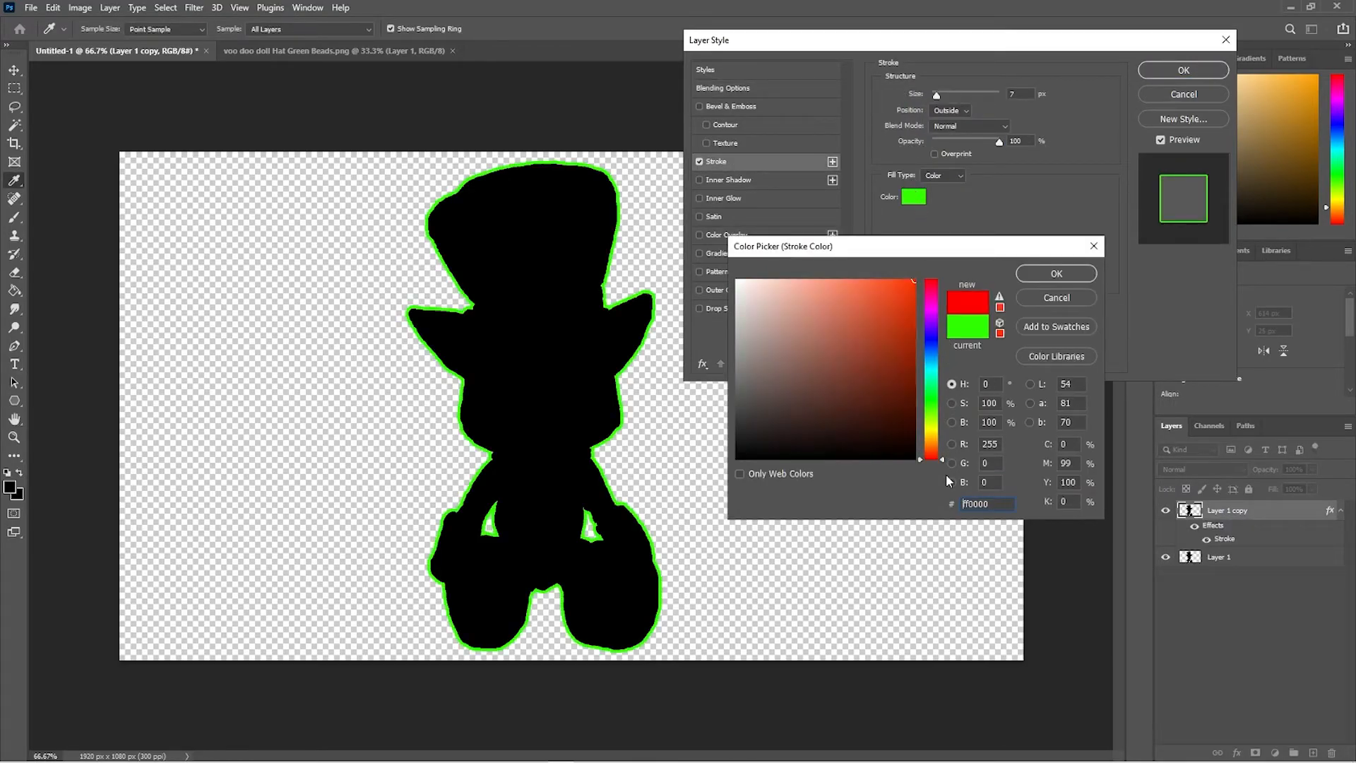
left_click(1059, 278)
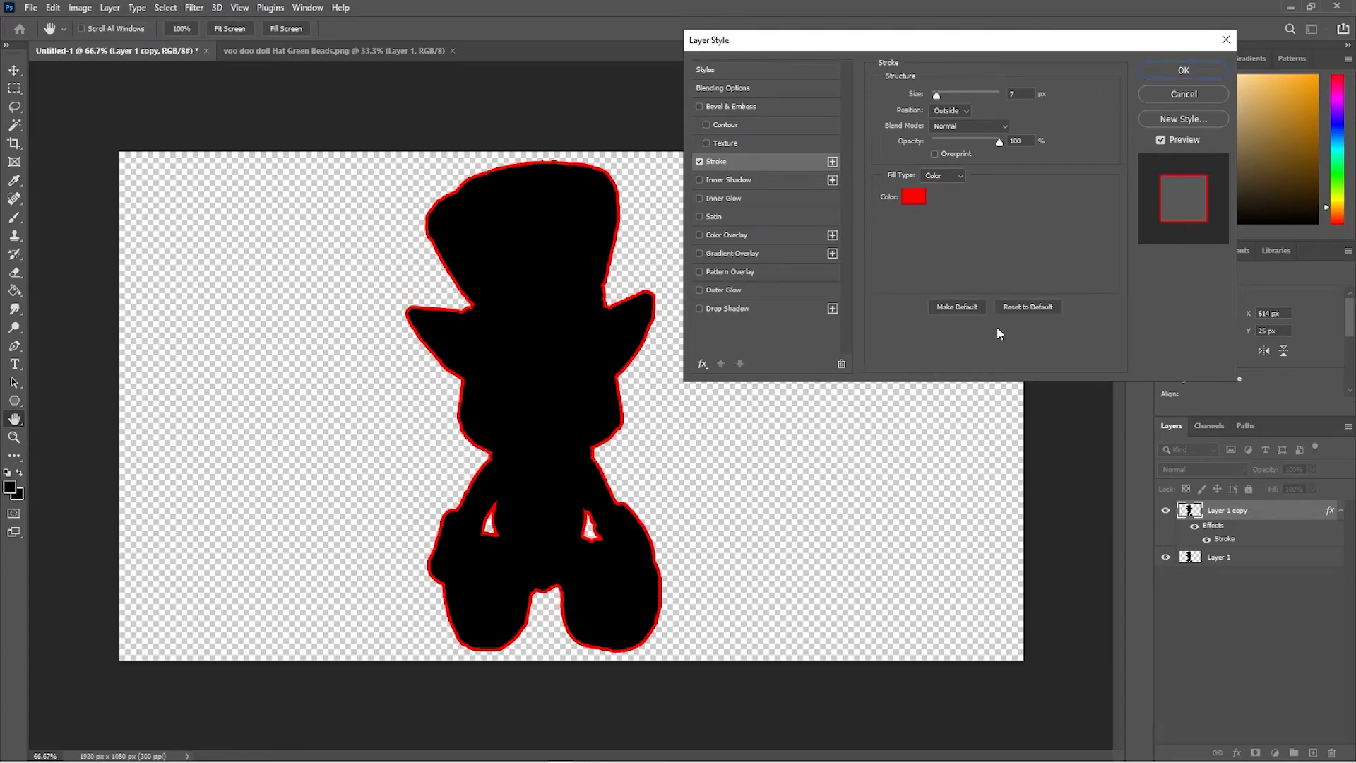
left_click(1182, 71)
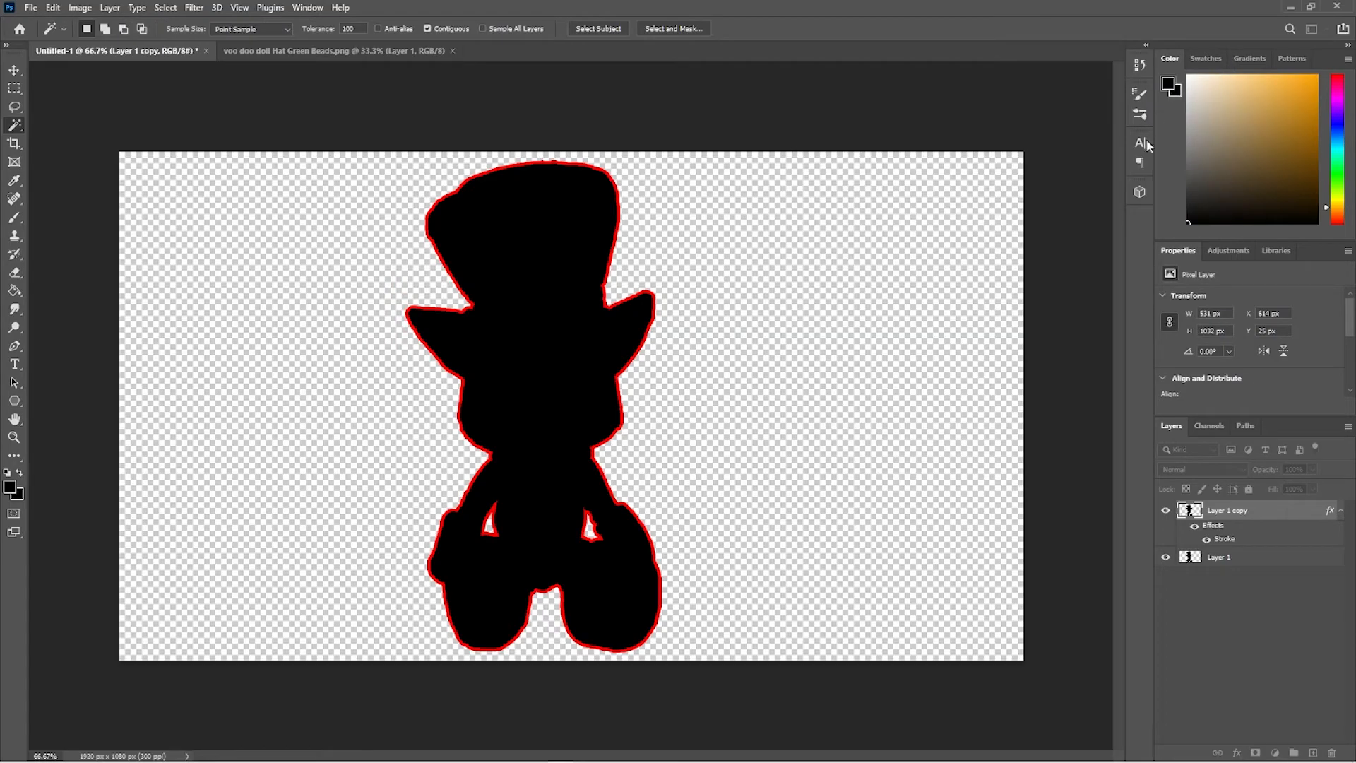
Step: Rasterize the copy's layer style, delete its black interior using the Magic Wand tool, and clear the selection
right_click(1262, 512)
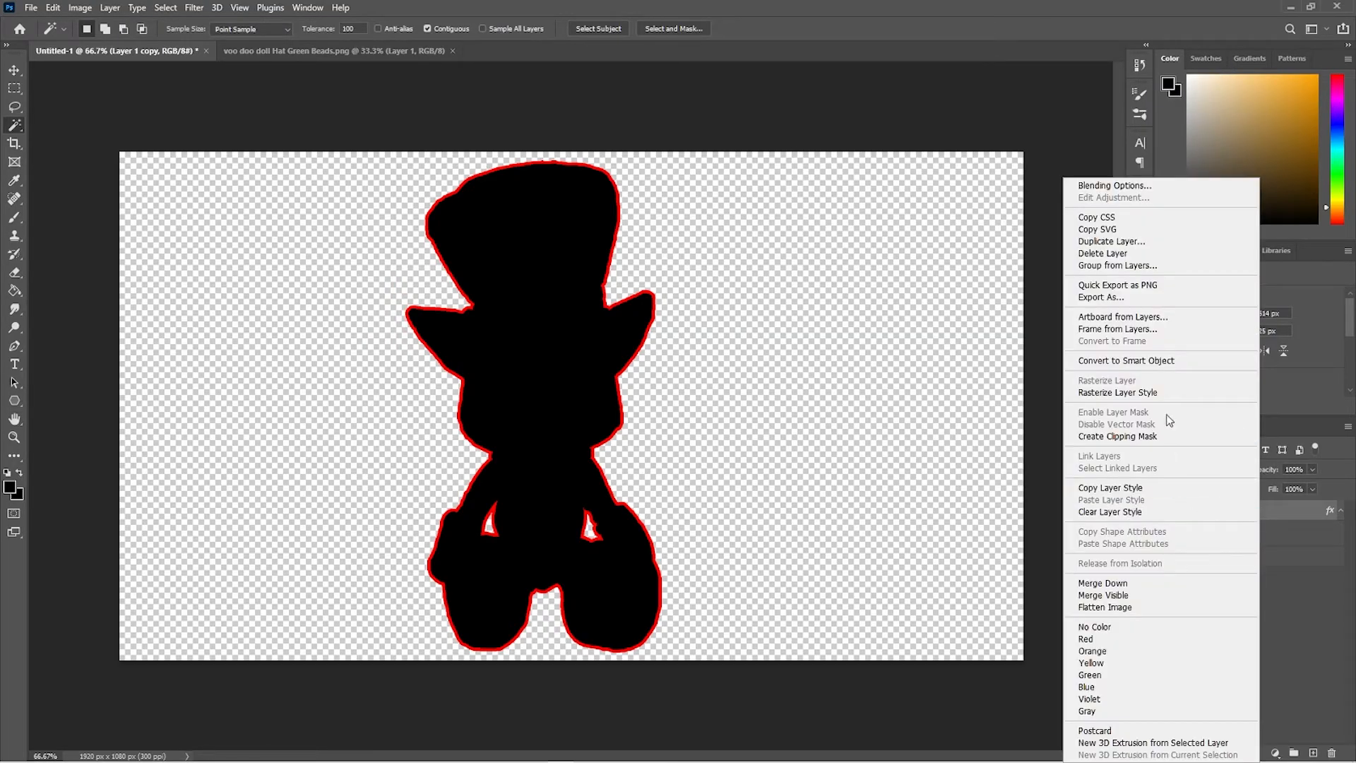
left_click(1157, 393)
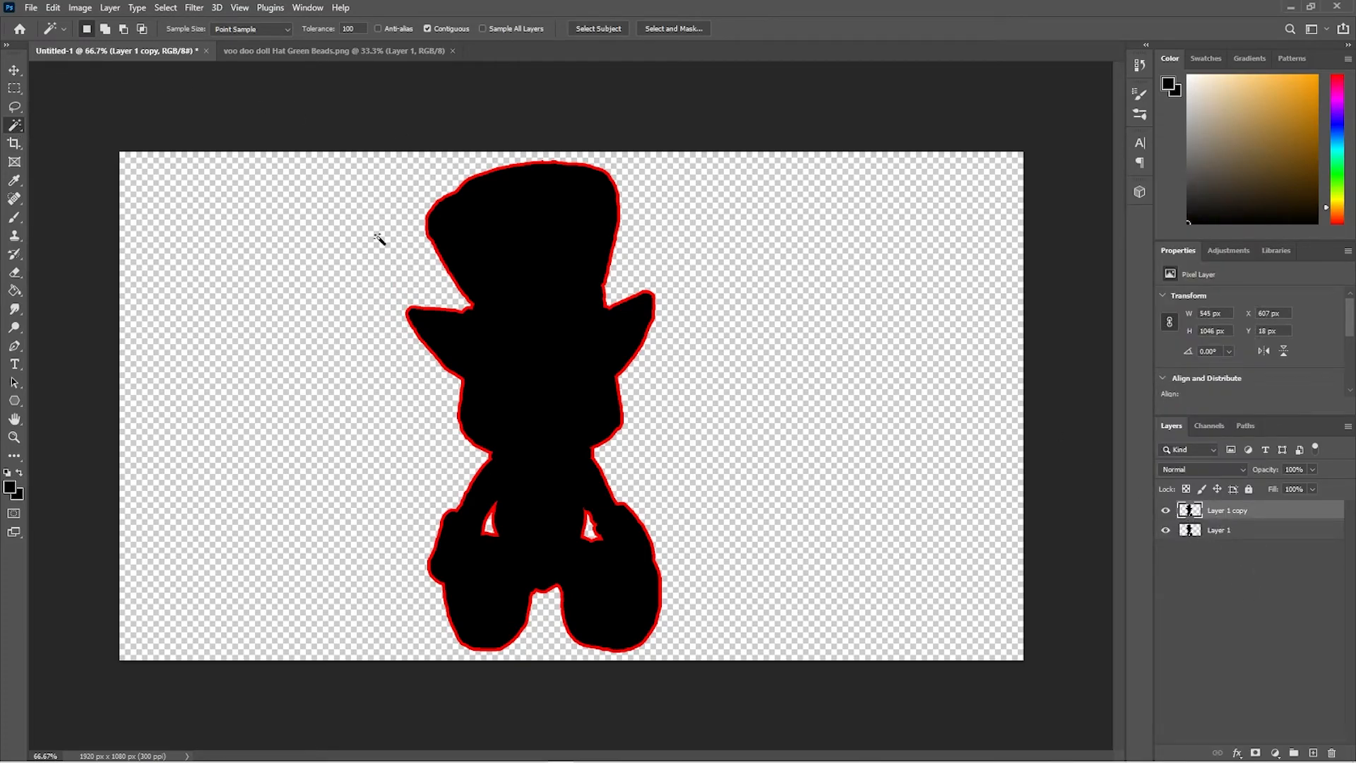
left_click(501, 247)
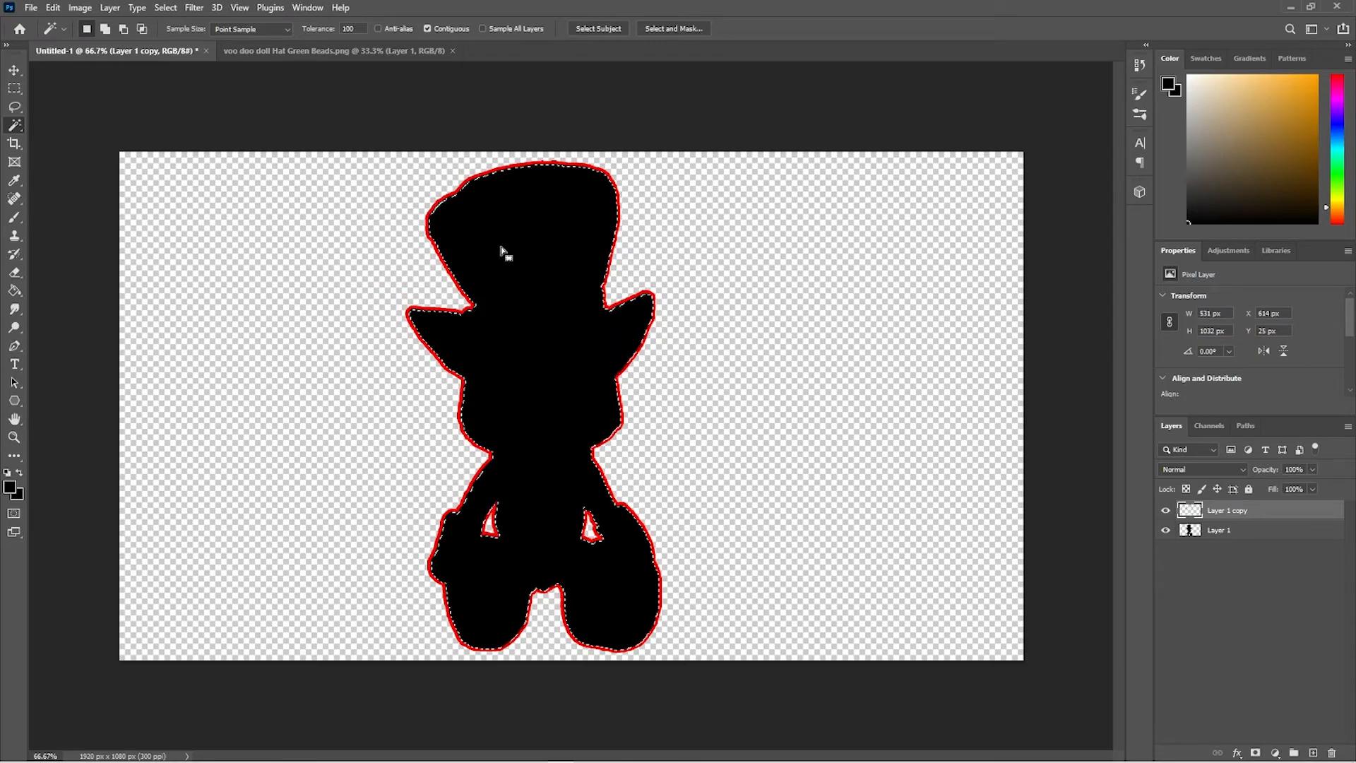
key("ctrl+d")
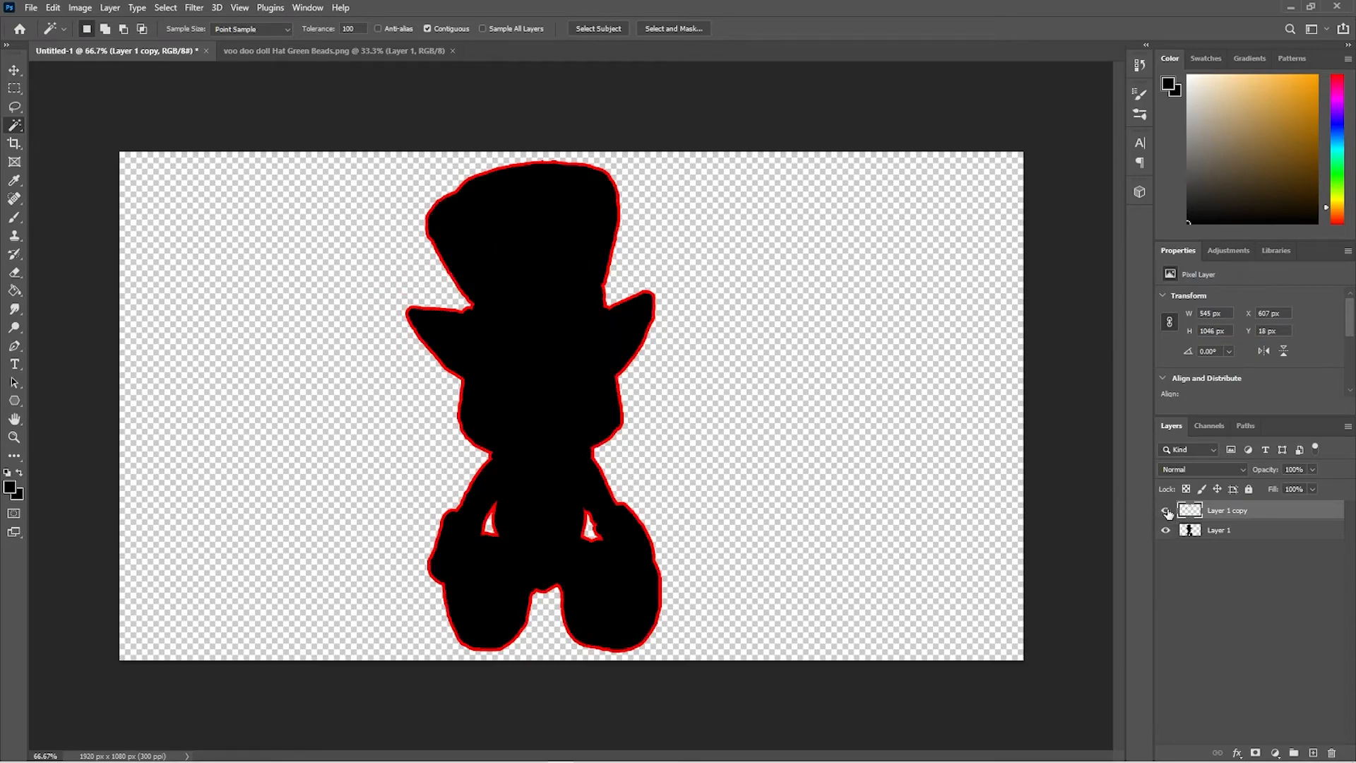
Step: Toggle the two layers' visibility to compare the outline and silhouette, leaving only the black Layer 1 shown
left_click(1165, 511)
left_click(1166, 531)
left_click(1165, 511)
left_click(1165, 511)
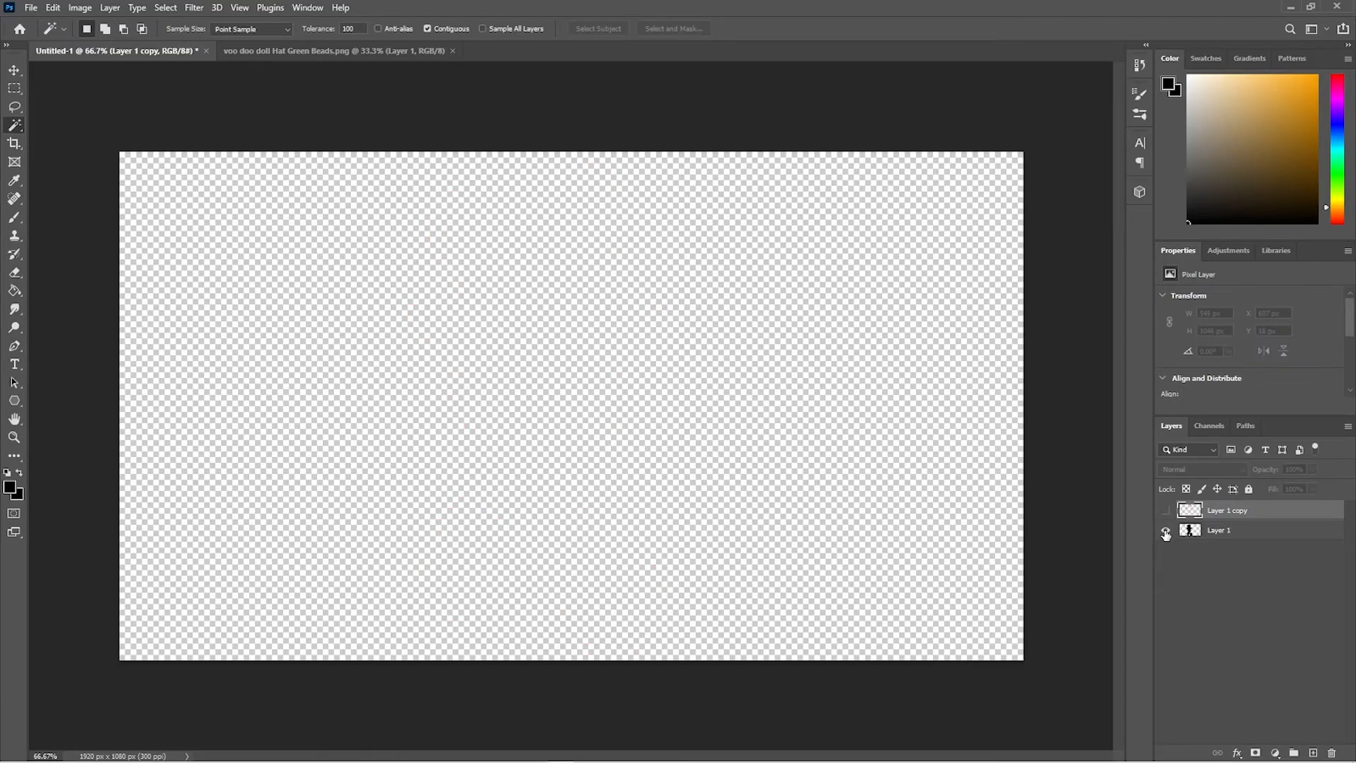
left_click(1166, 531)
left_click(1165, 510)
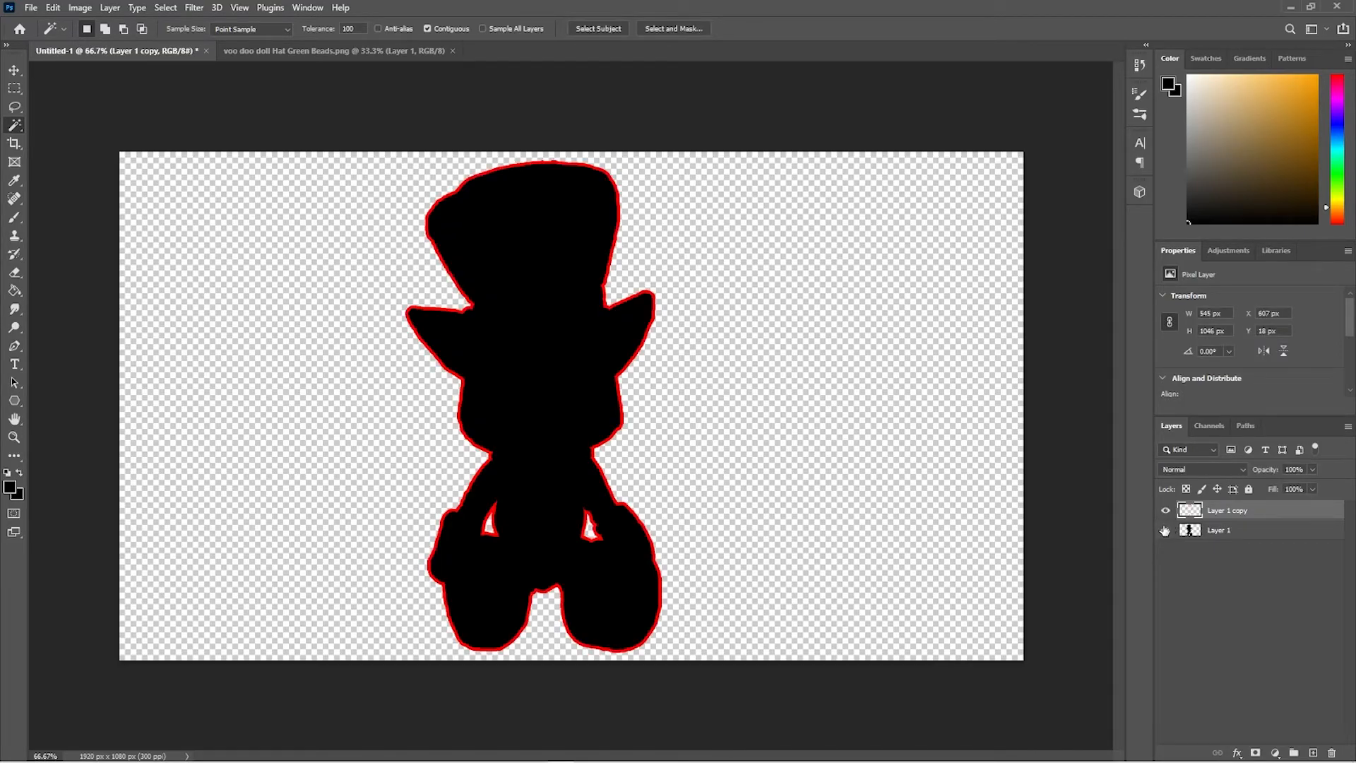
left_click(1165, 511)
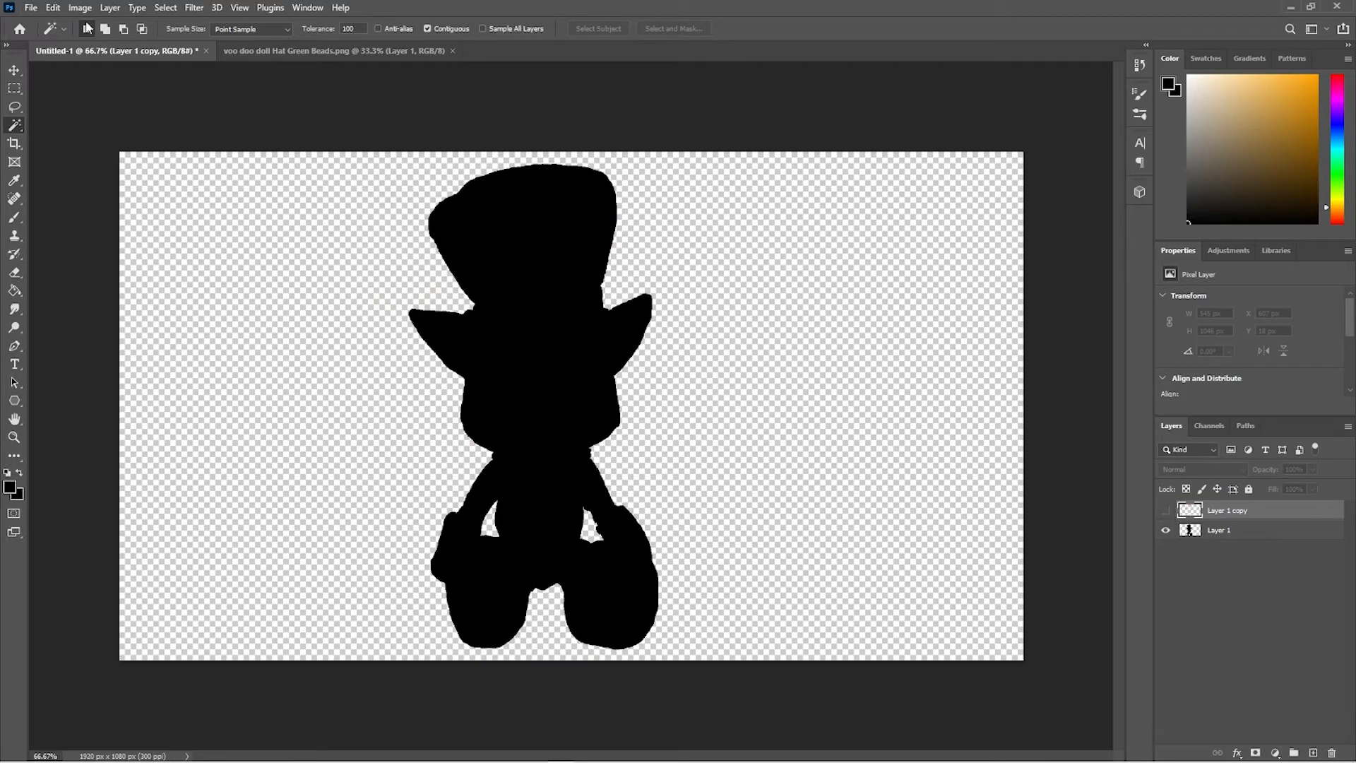
Step: Save the black silhouette and the red outline as separate mask and frame images, and switch to OBS
left_click(48, 12)
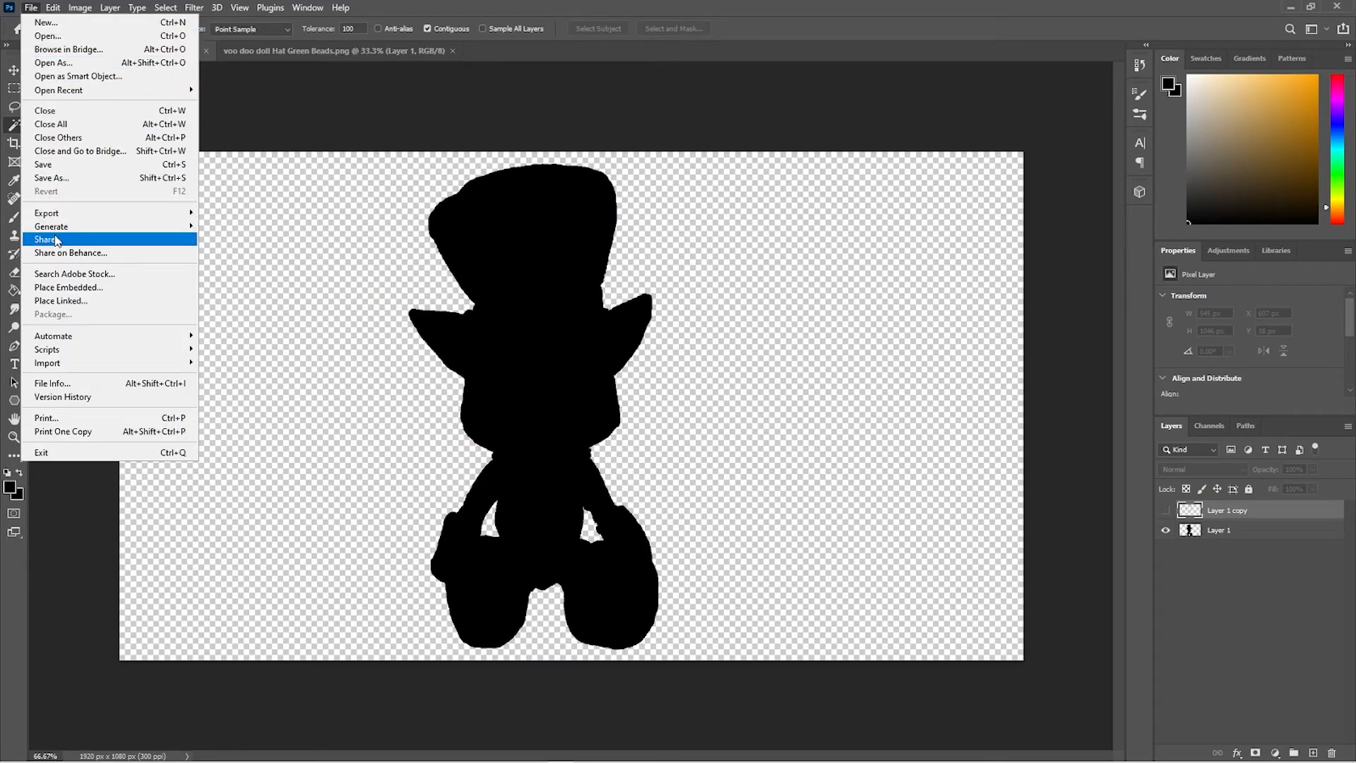
left_click(59, 179)
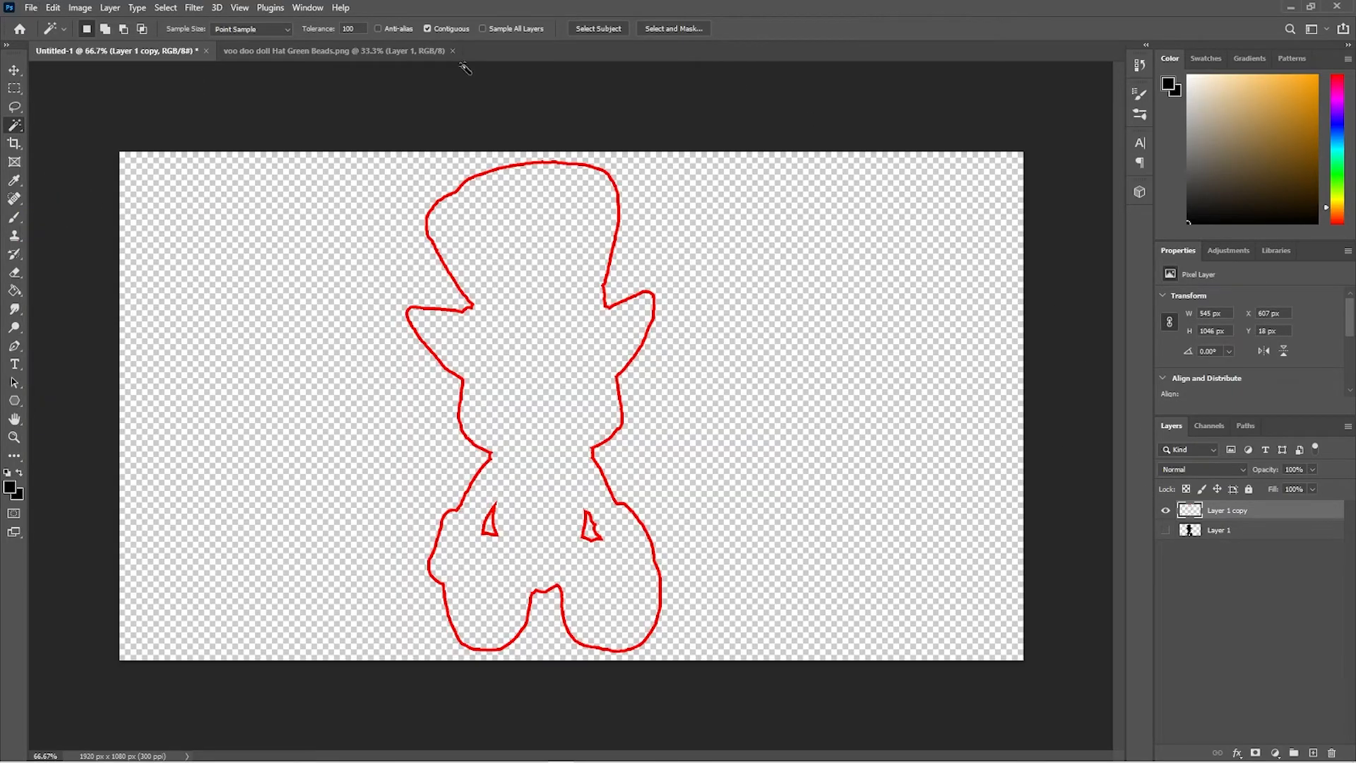
left_click(35, 9)
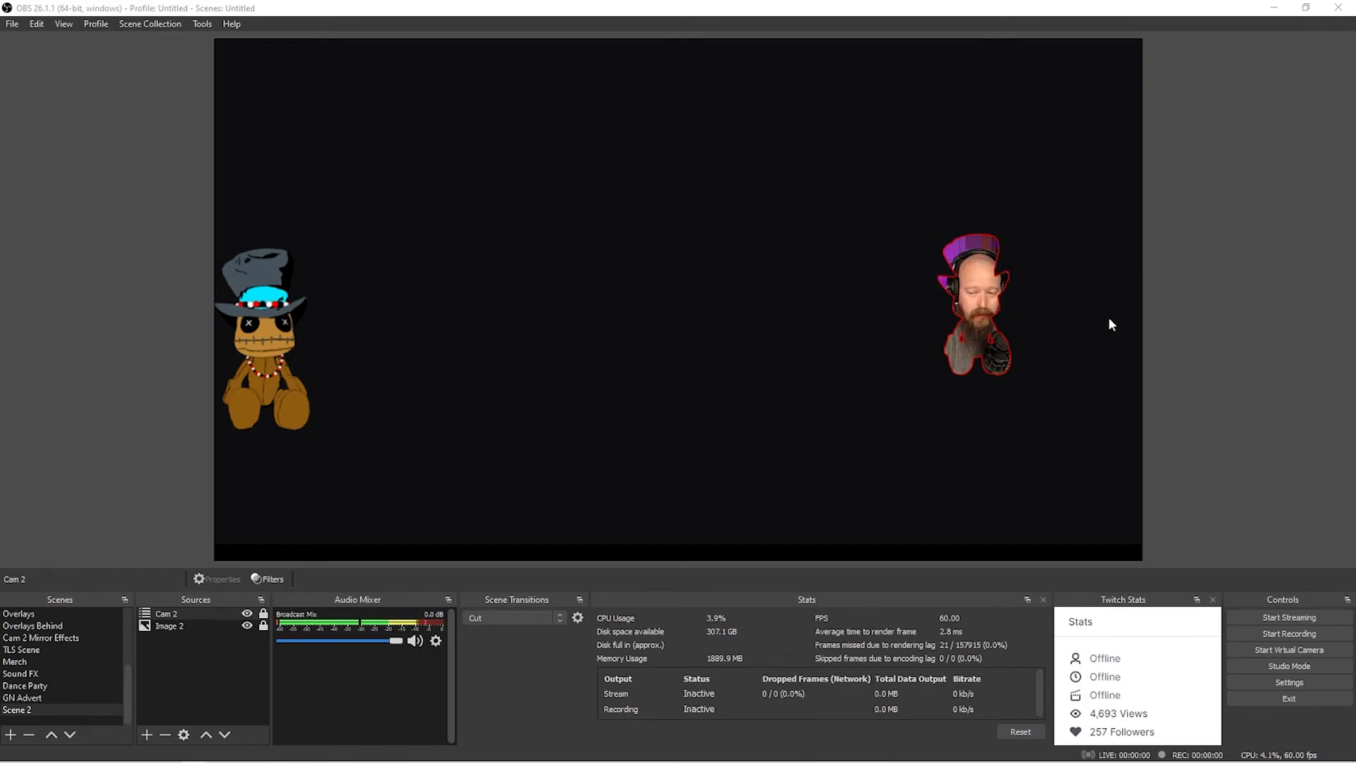
mouse_move(359, 759)
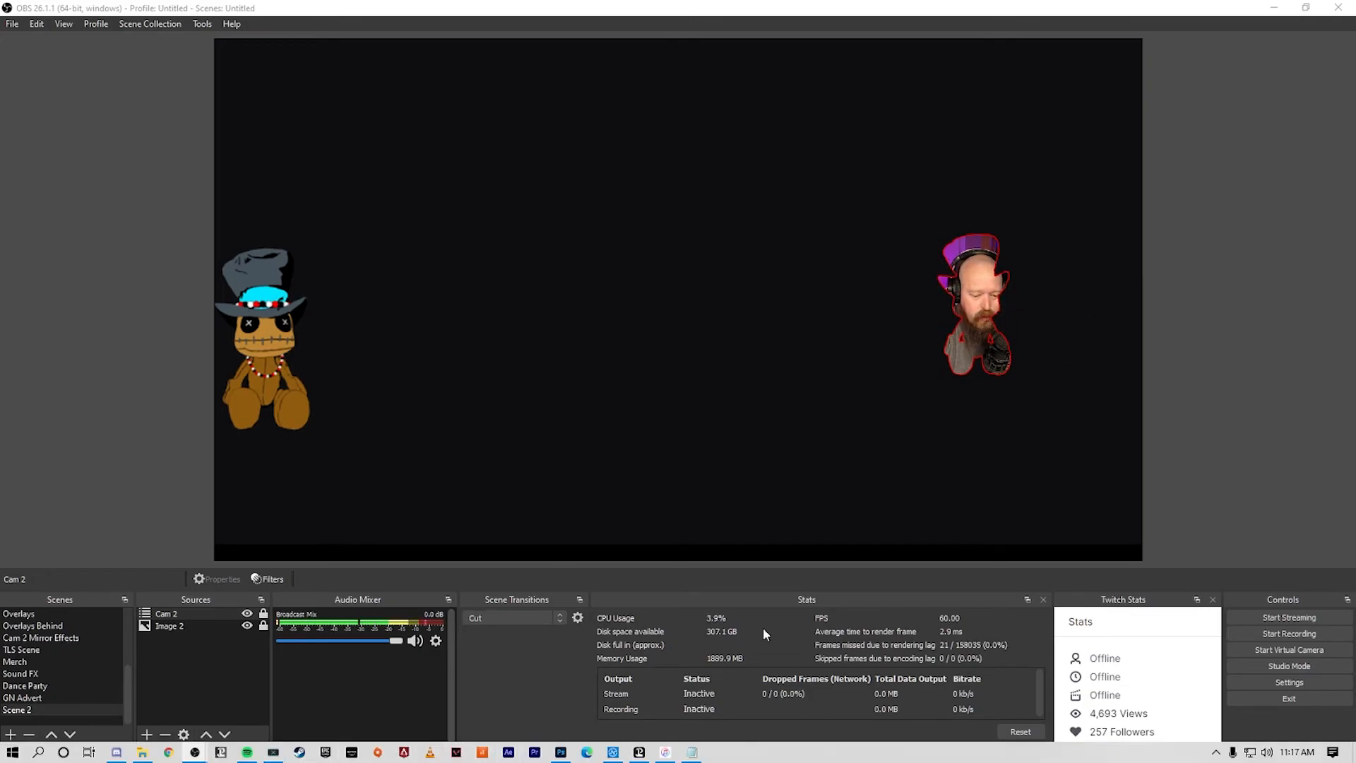